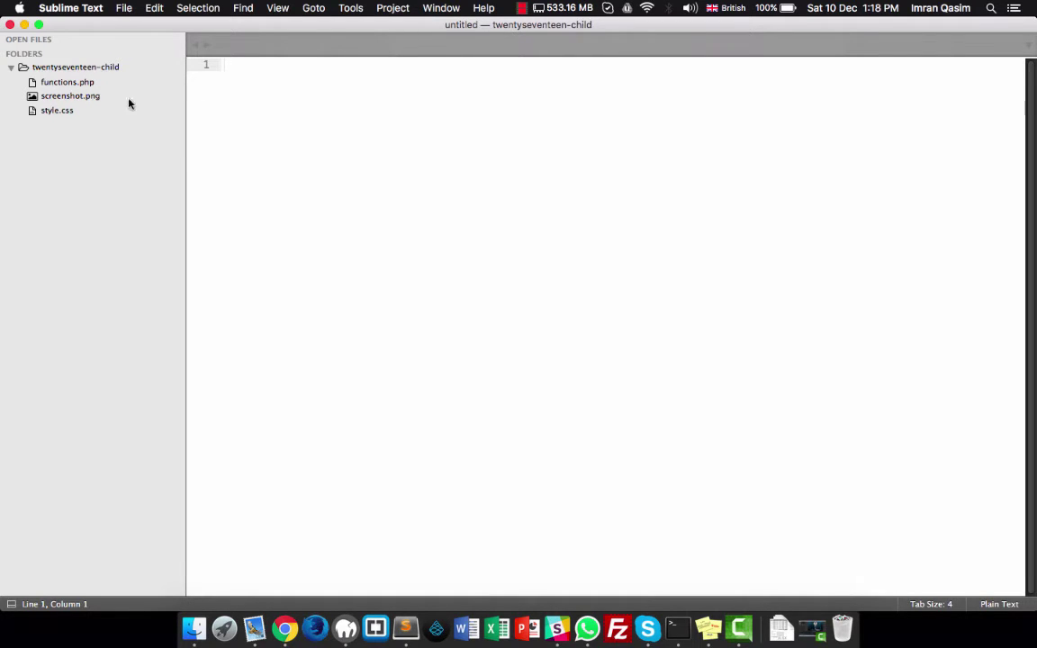
Insert an add_action snippet on a new line at the end of functions.php
click(111, 83)
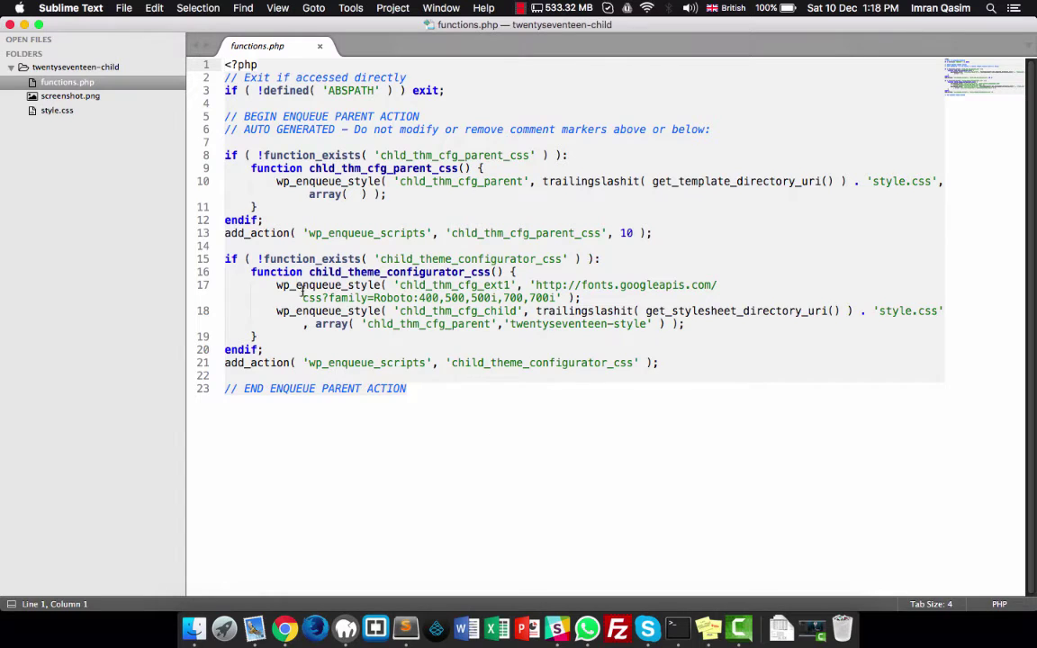
drag(428, 388, 236, 65)
click(454, 472)
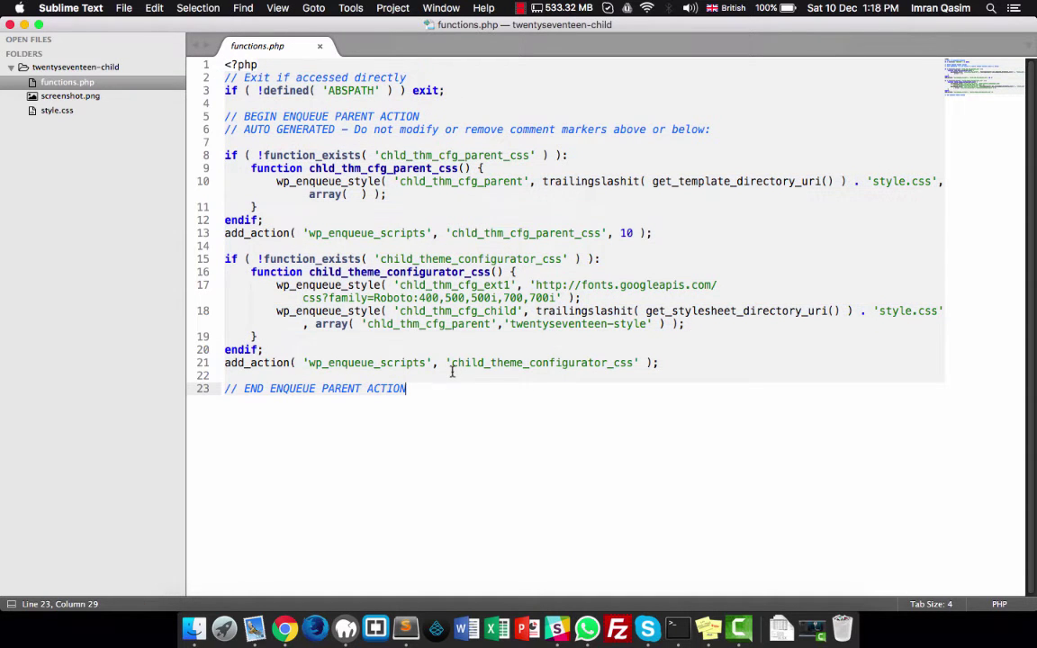
key(Return)
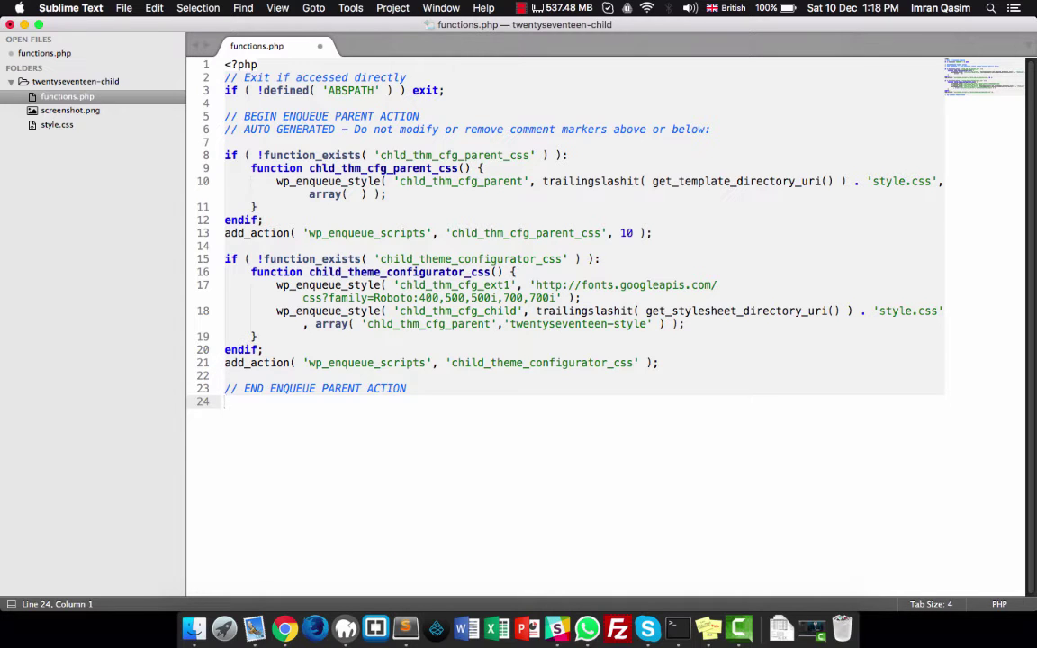
text(add_)
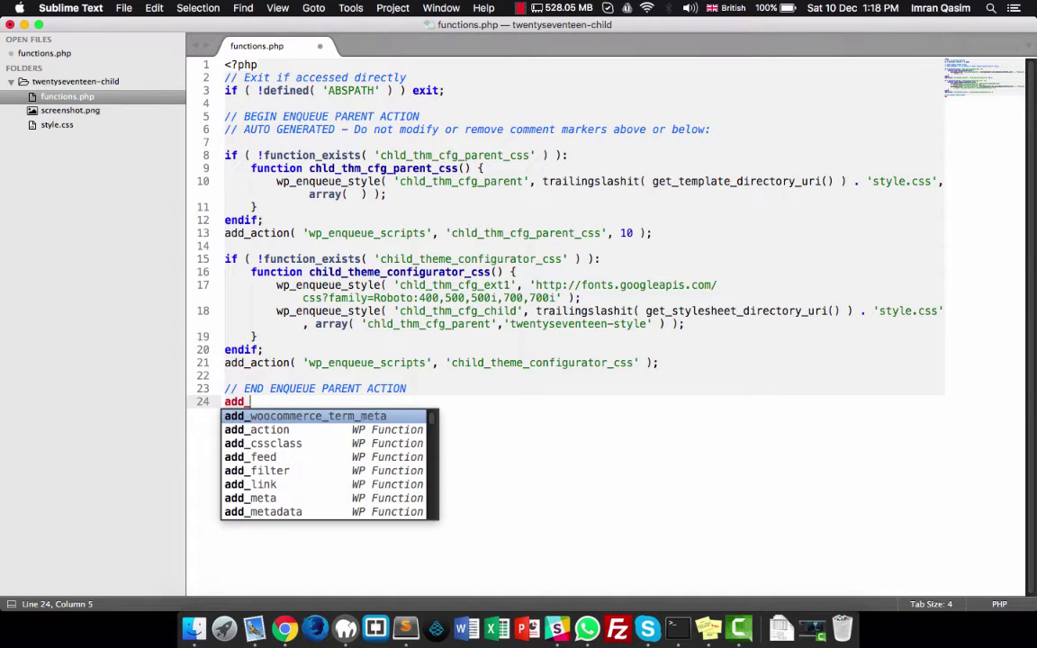
text(actio)
key(Return)
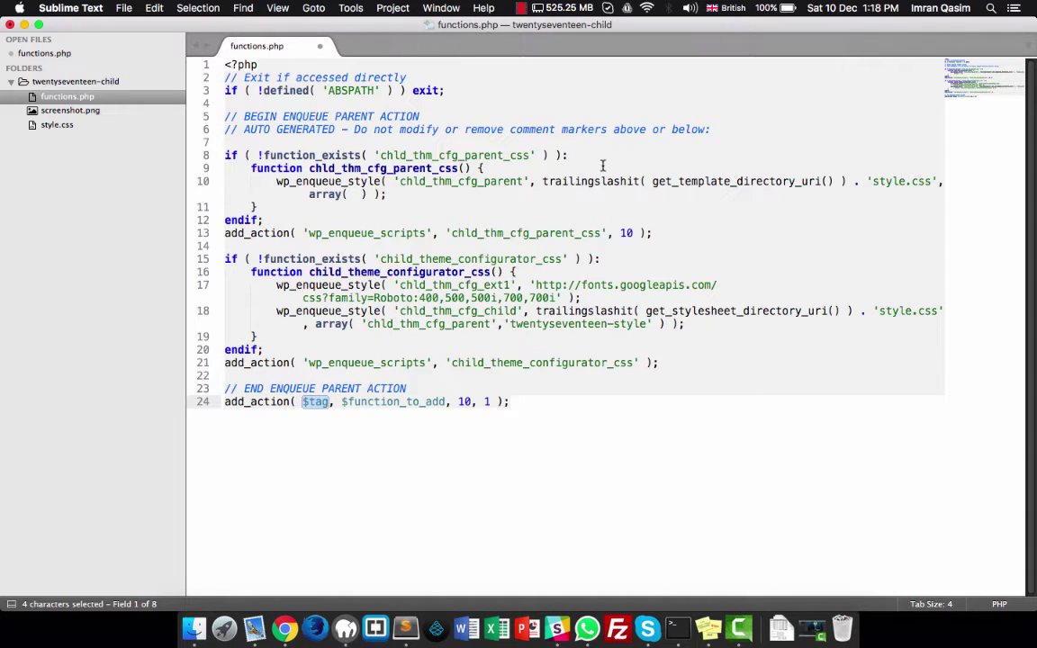
Delete the ', 1' argument count, keeping priority 10, and select the $tag placeholder
drag(448, 401, 488, 401)
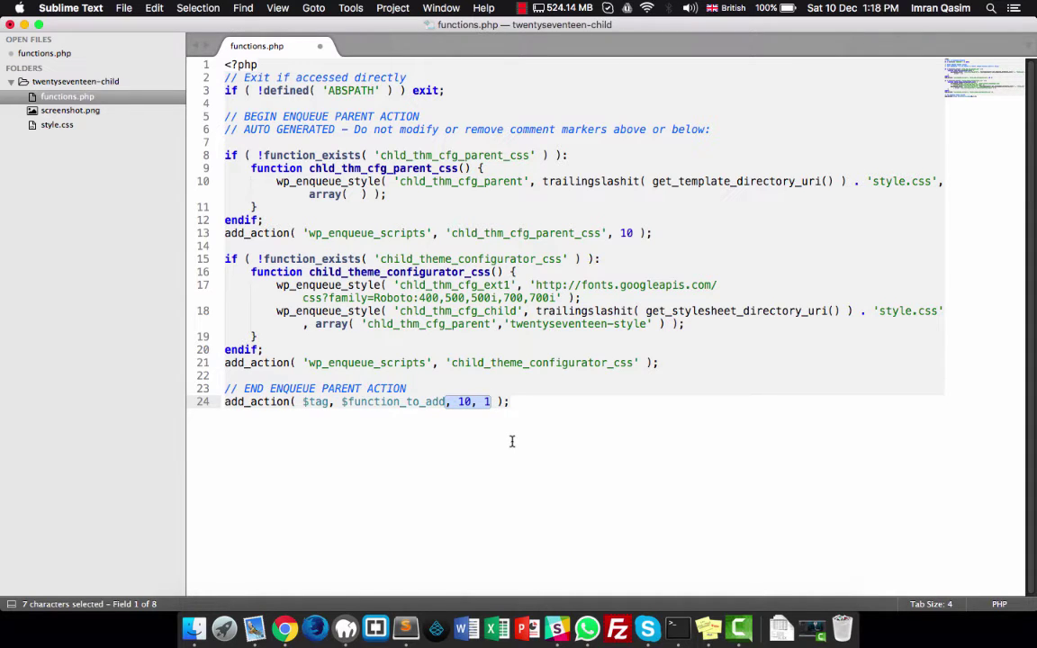
click(468, 434)
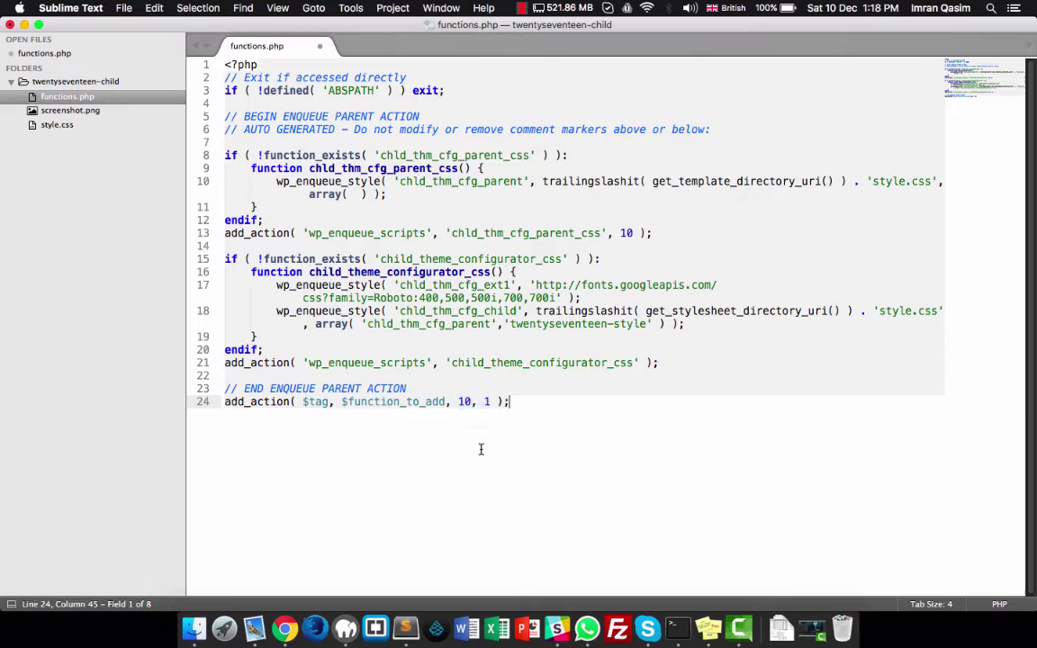
key(Left)
key(Left)
key(Left)
key(shift+Left)
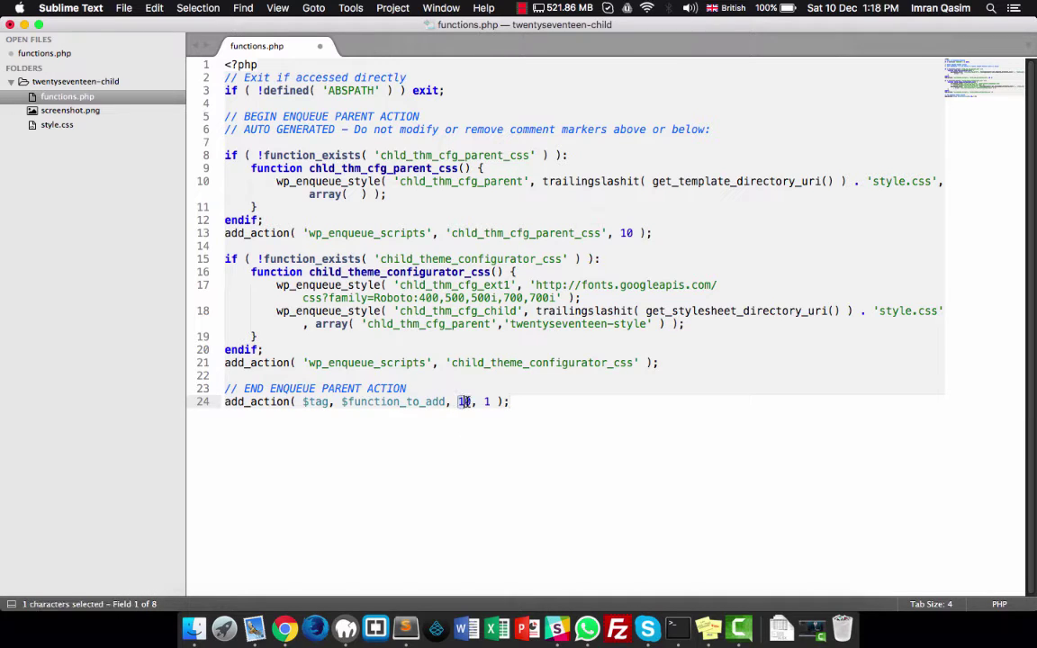
key(shift+Left)
click(465, 444)
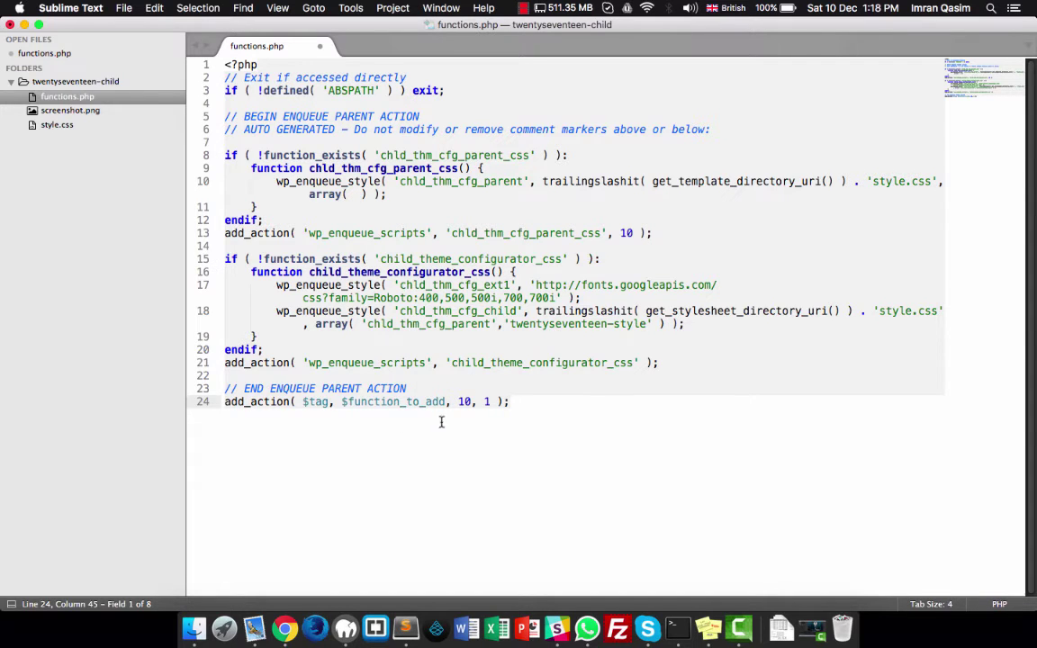
double_click(486, 401)
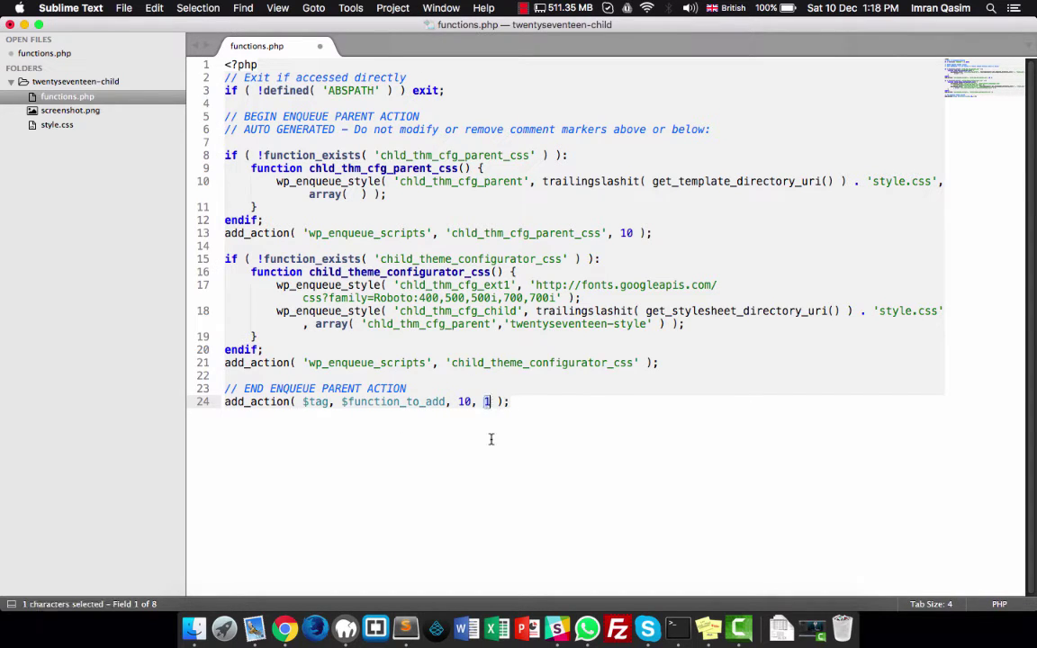
click(491, 439)
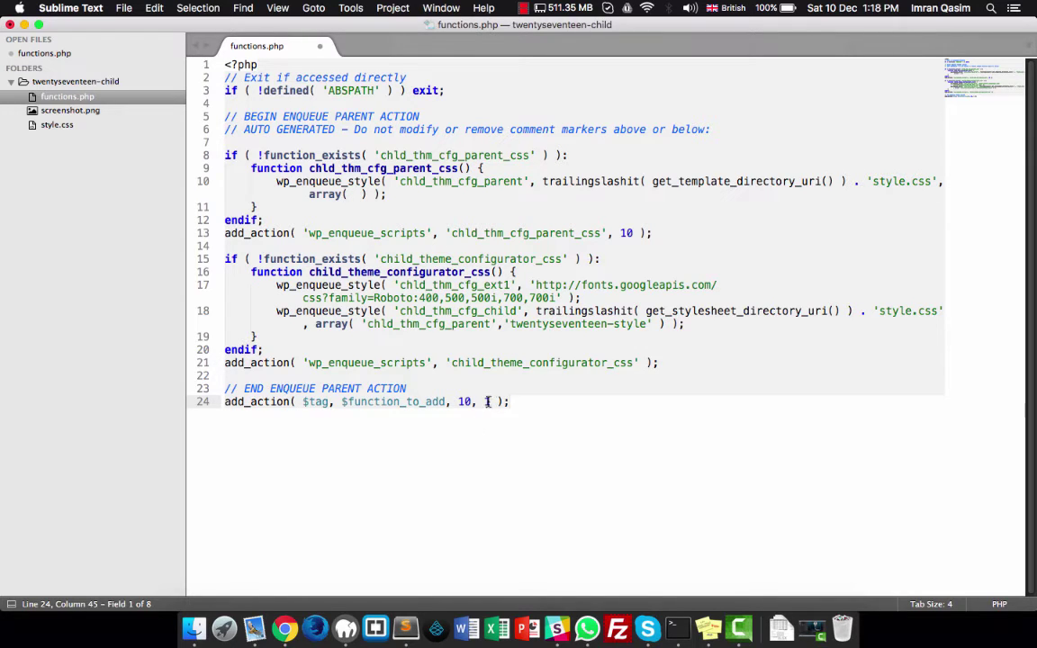
drag(477, 401, 496, 401)
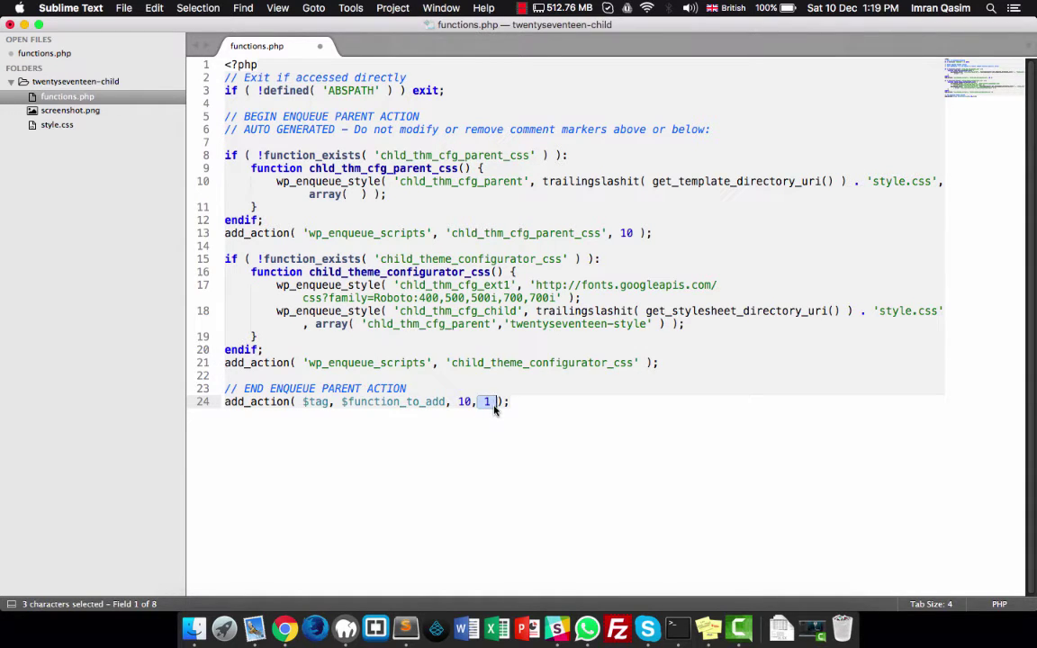
key(BackSpace)
key(BackSpace)
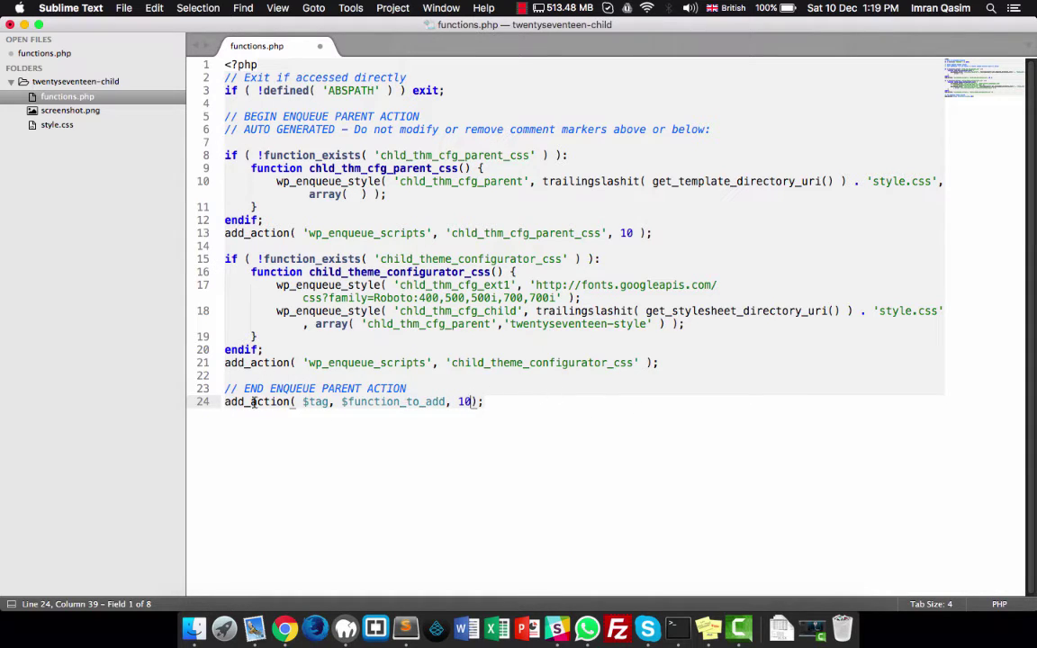
double_click(317, 401)
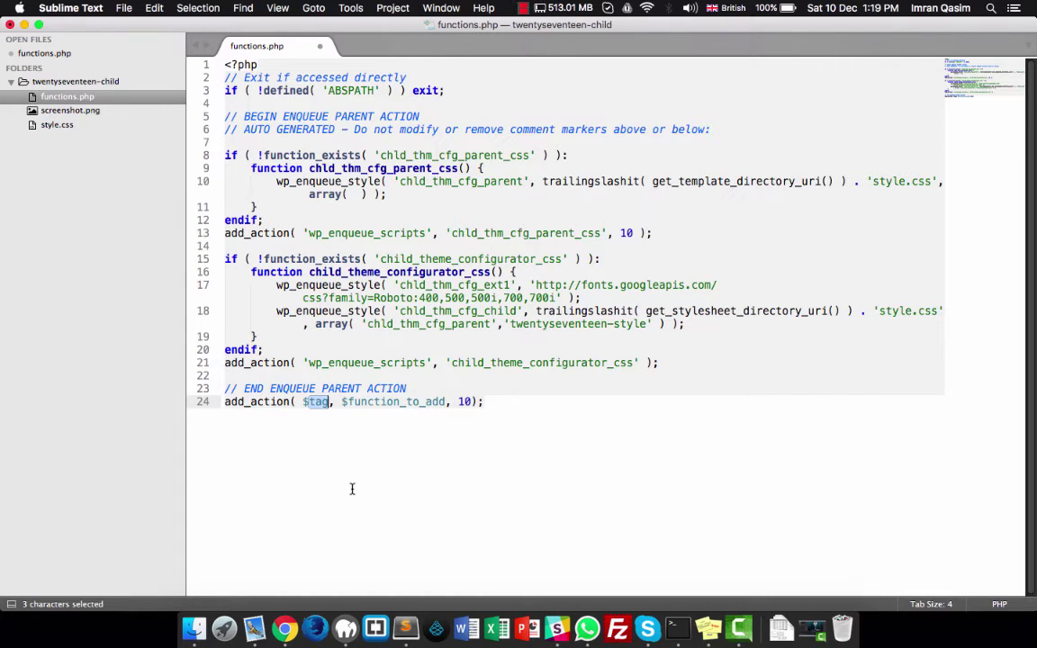
Replace the placeholders with the hook 'my_own_action' and callback 'my_own_action_function'
key(BackSpace)
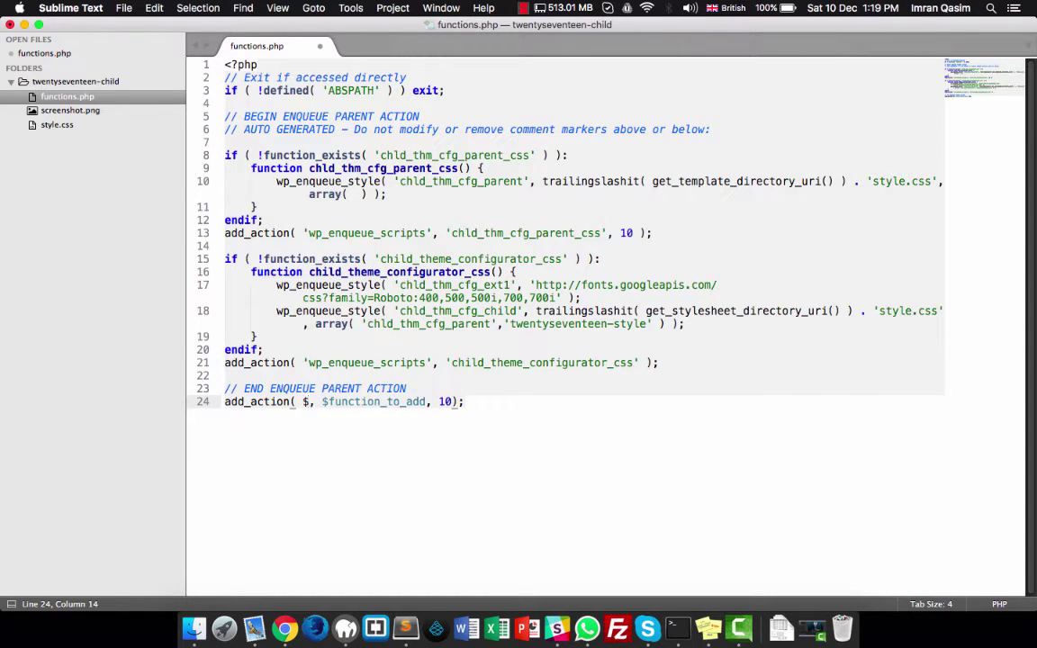
key(BackSpace)
text('')
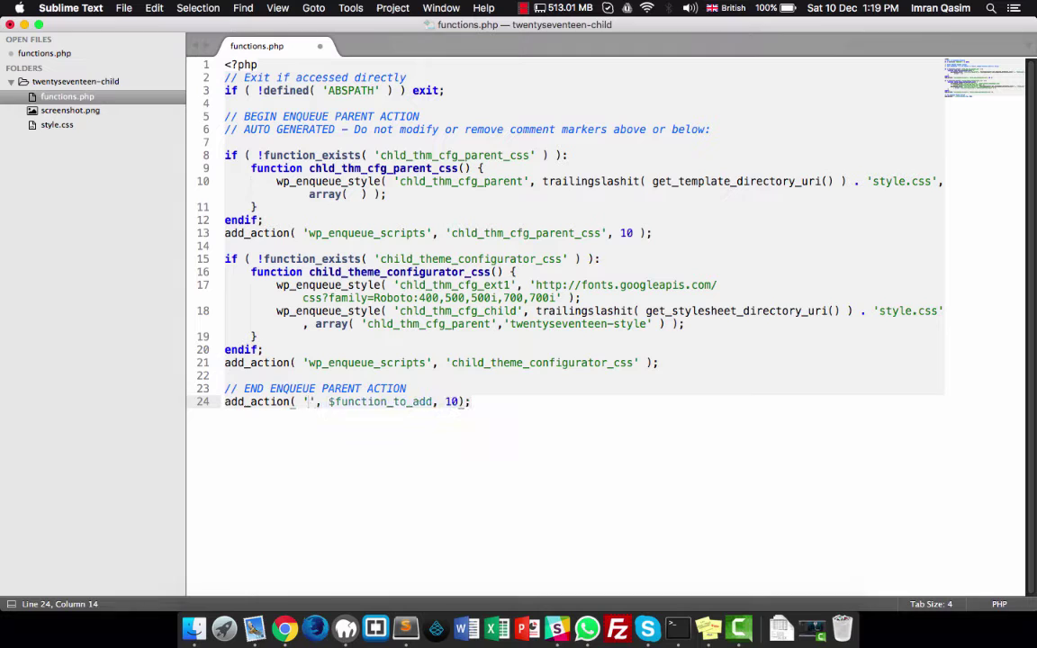
text(my_)
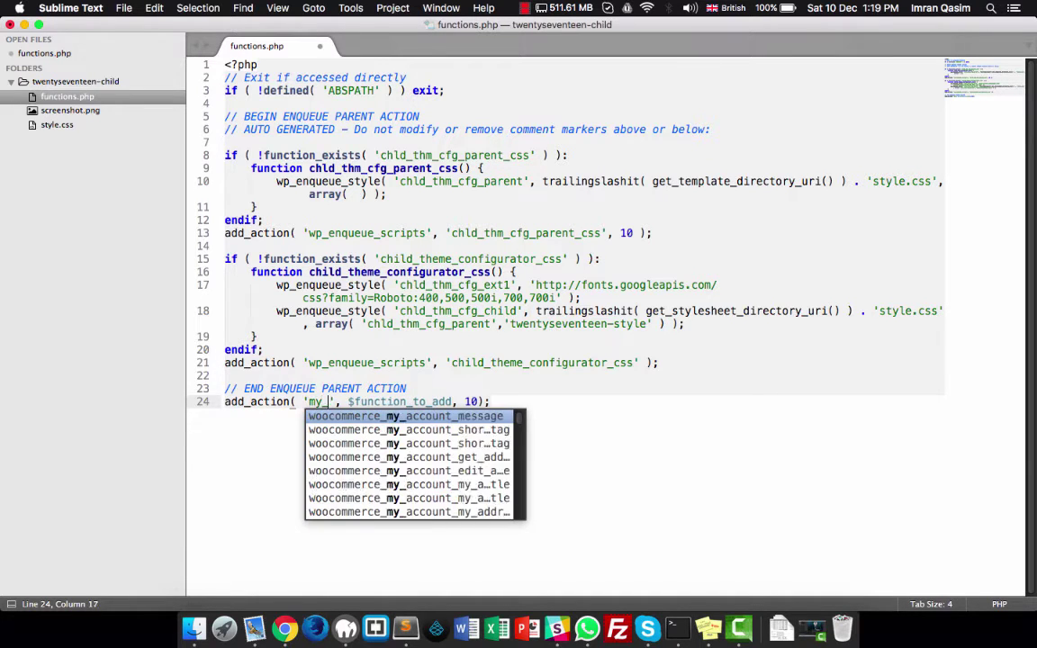
text(own_)
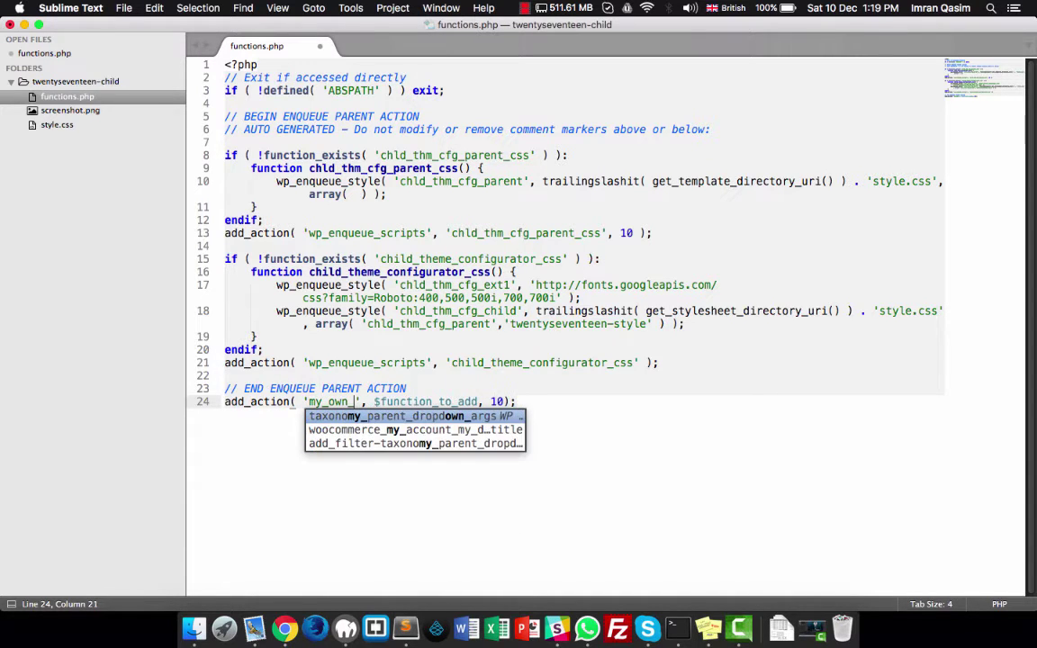
text(action)
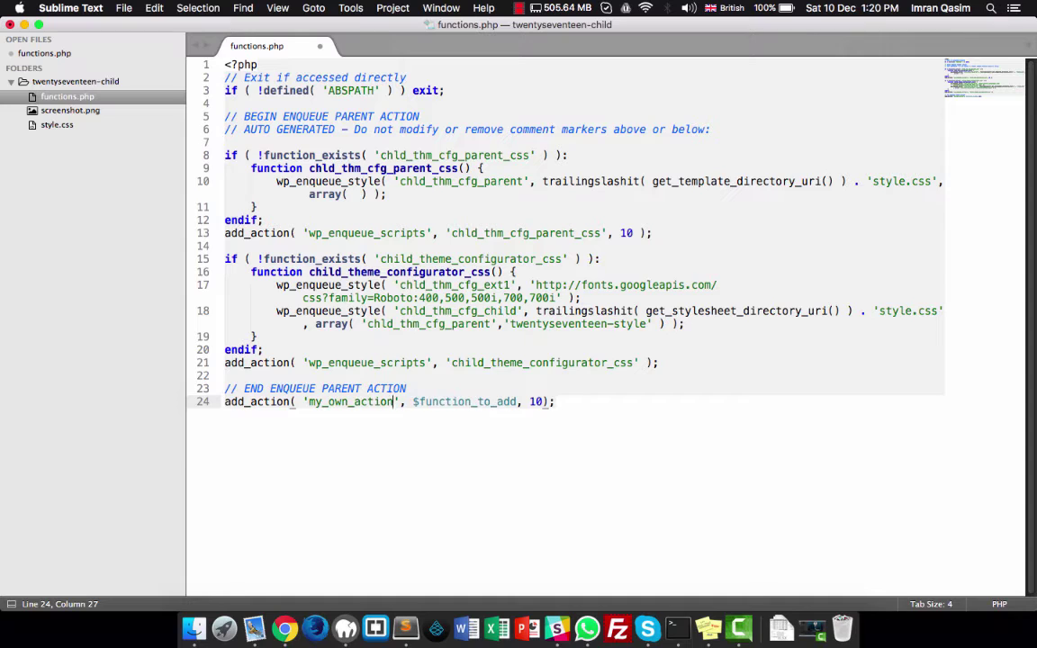
double_click(477, 401)
key(BackSpace)
key(BackSpace)
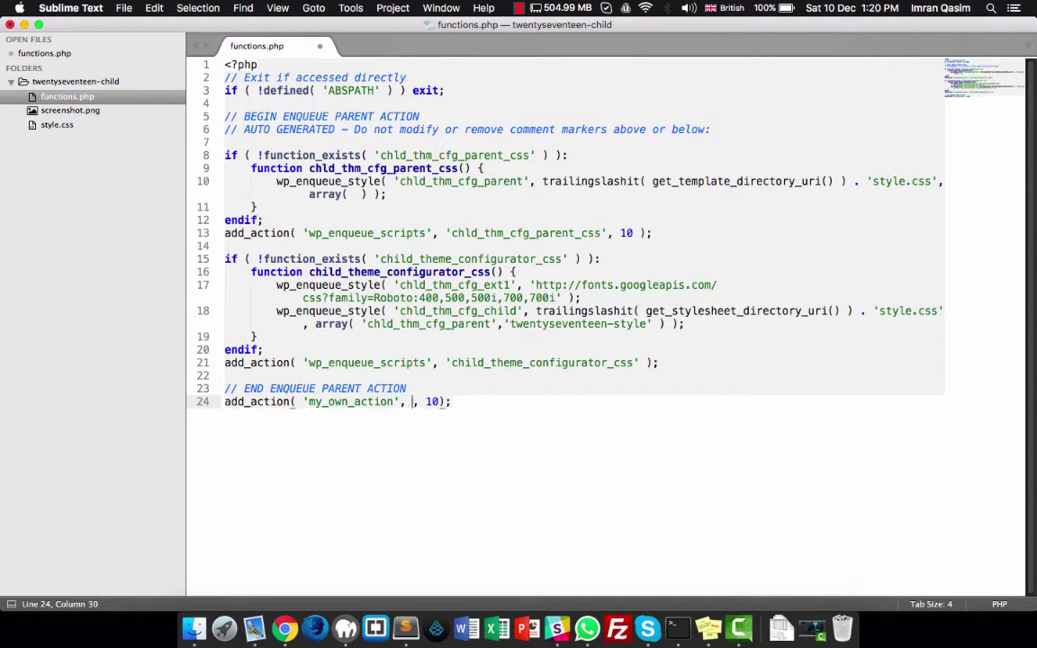
text('')
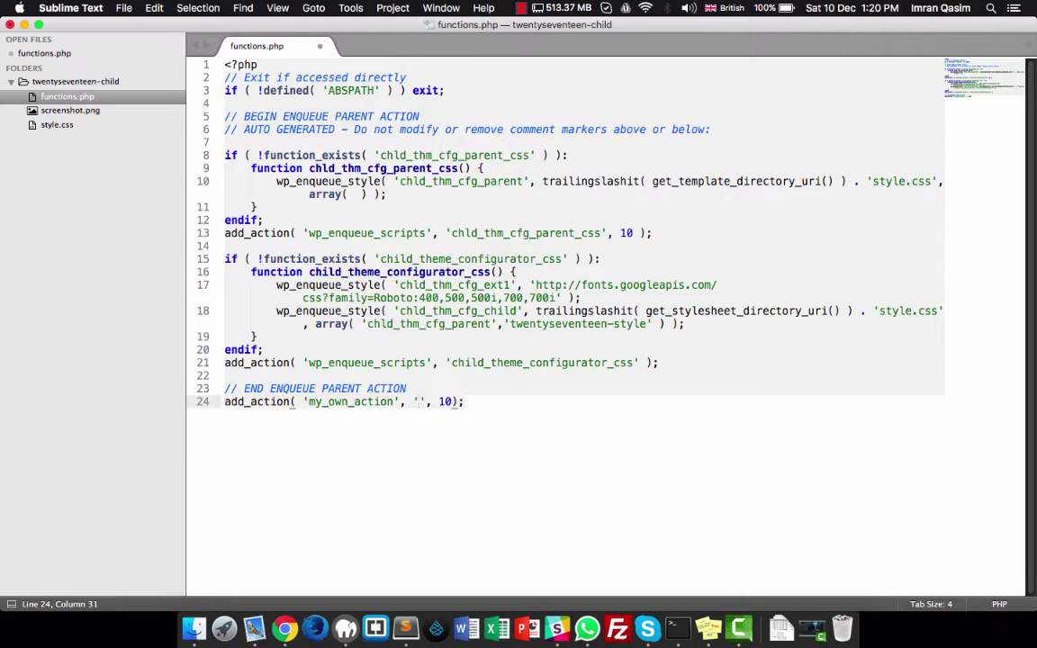
text(my_o)
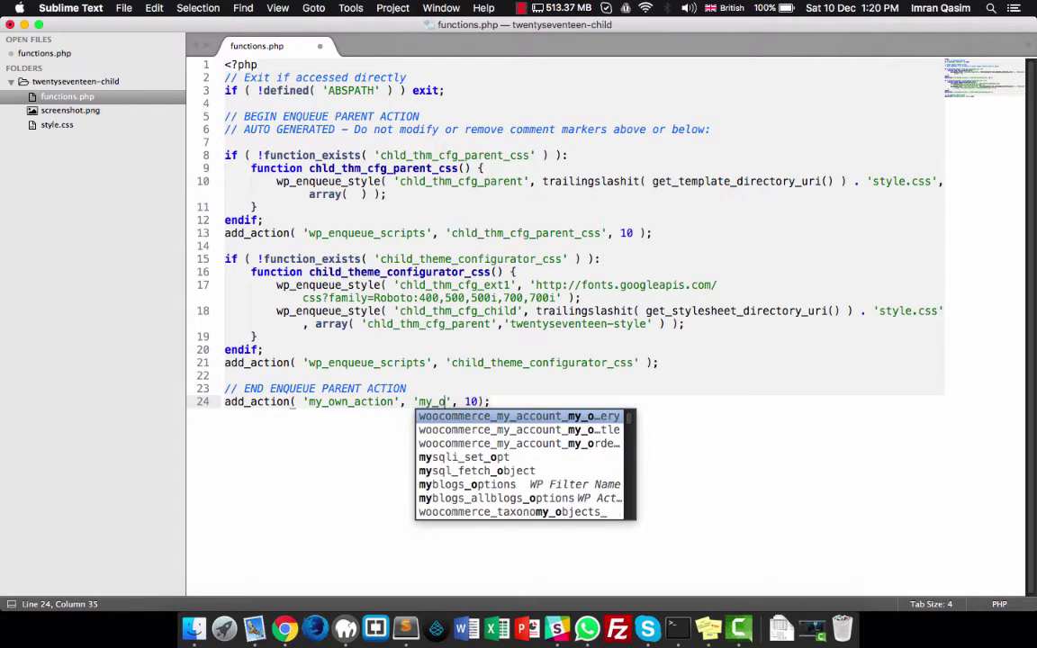
text(wn_action)
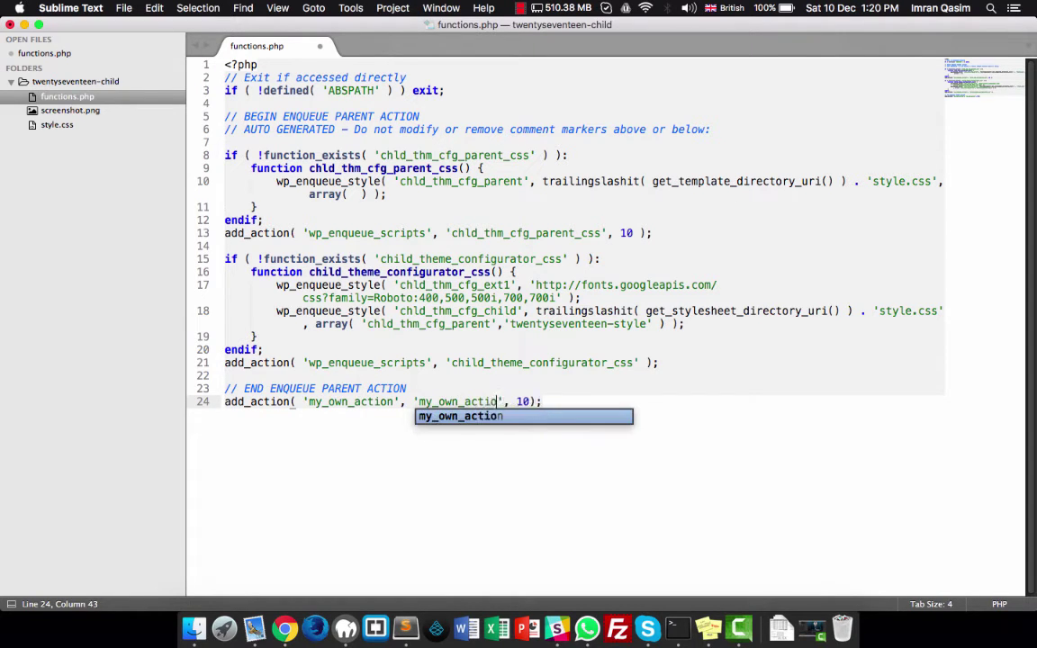
text(_function)
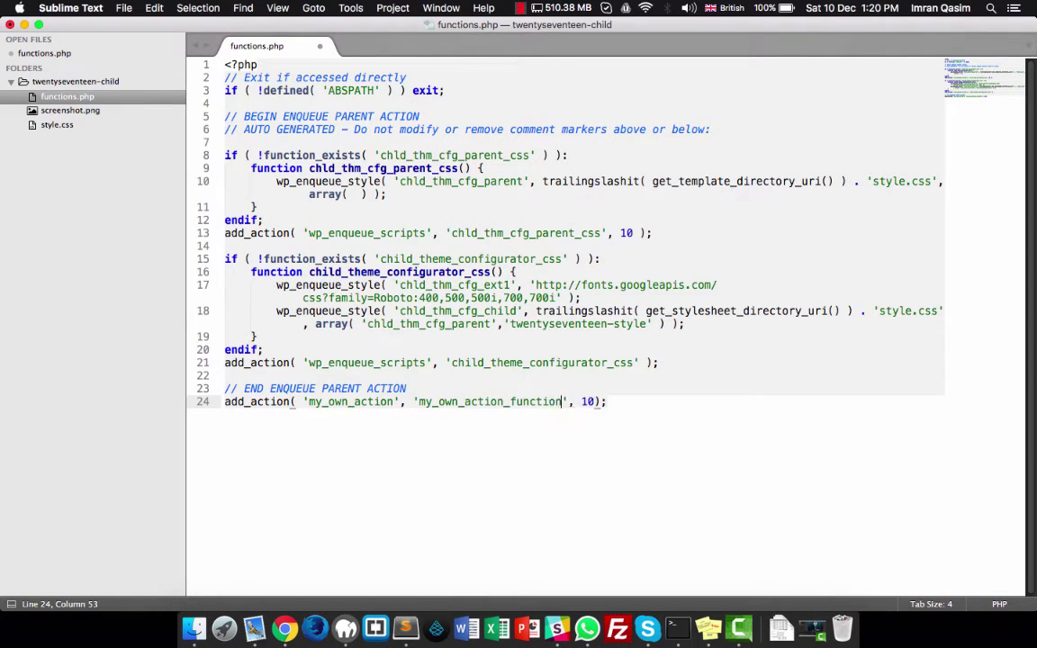
click(627, 401)
Add function my_own_action_function(){ containing echo "Hello, World!"; and save functions.php
key(Return)
text(f)
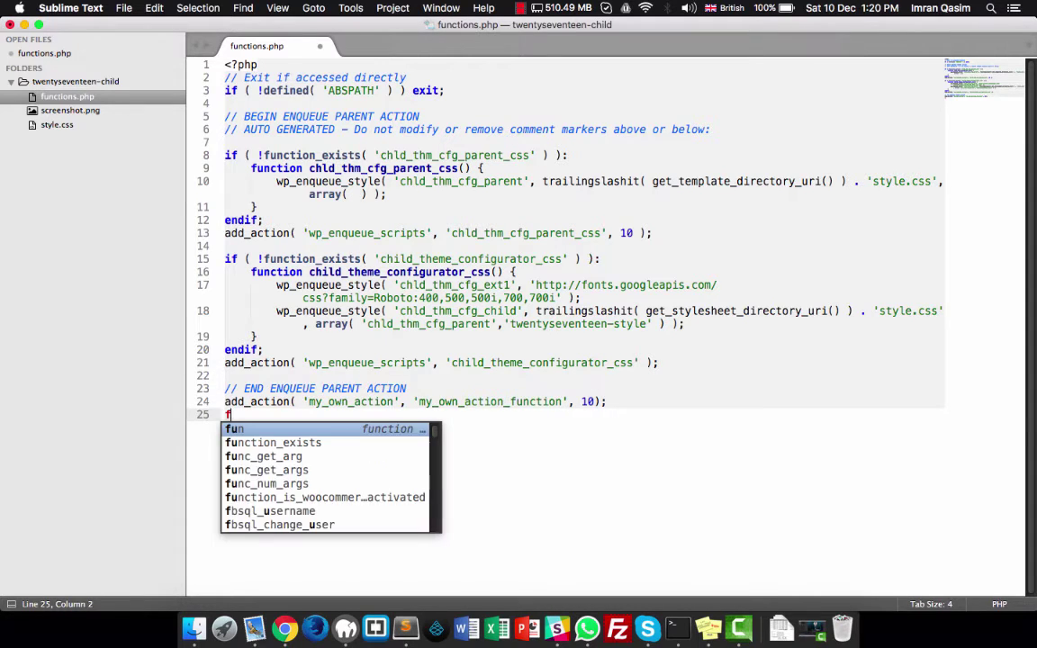
text(unction m)
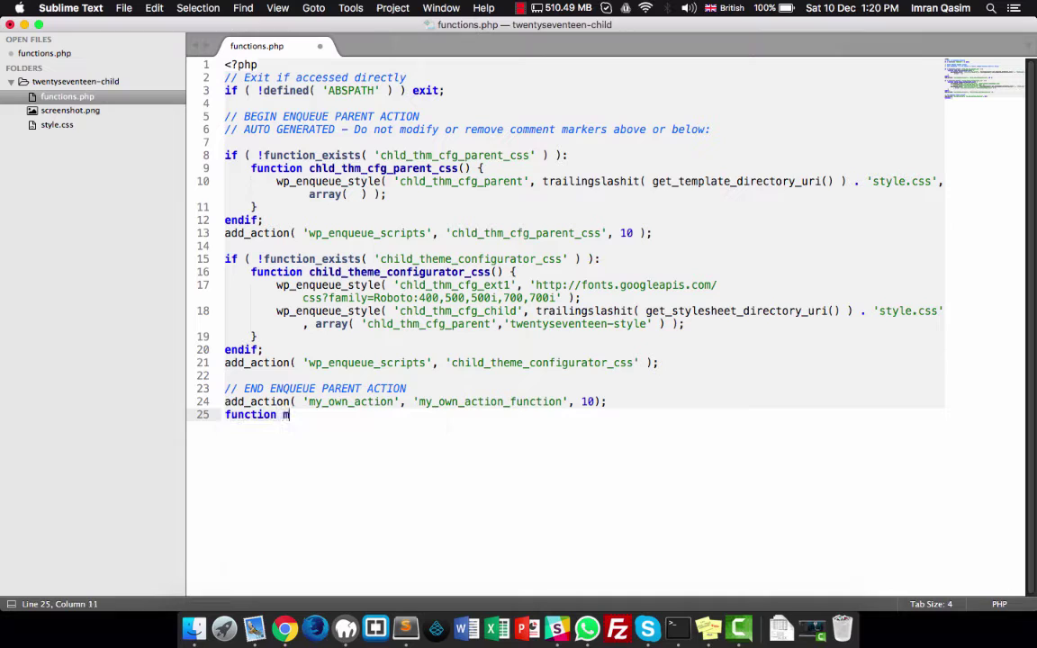
text(y_own_a)
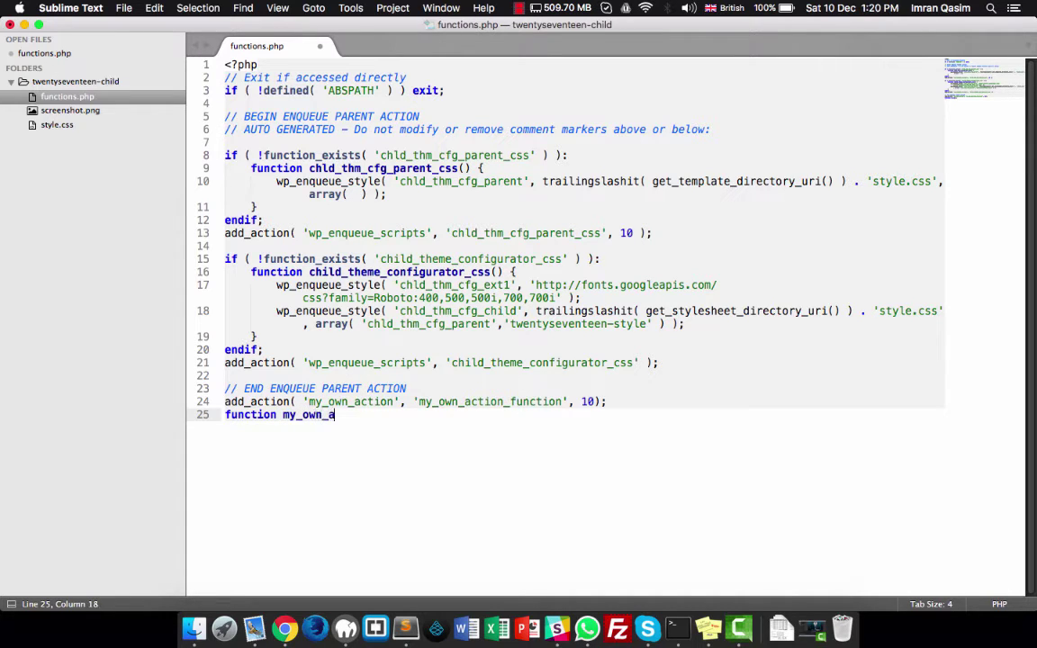
text(ction_fun)
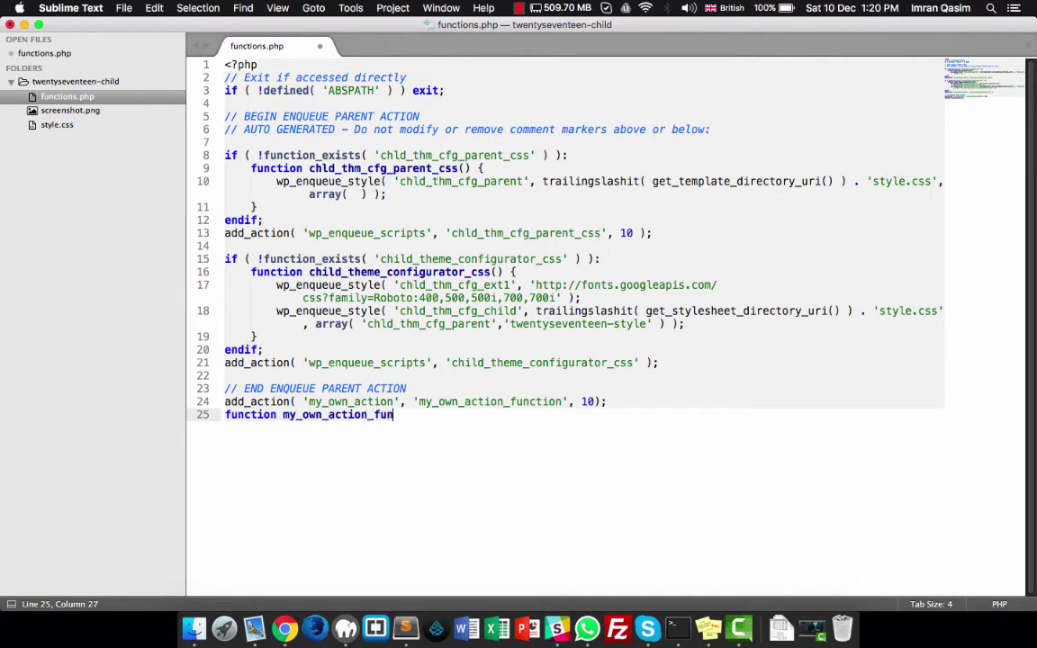
text(ction(){)
key(Return)
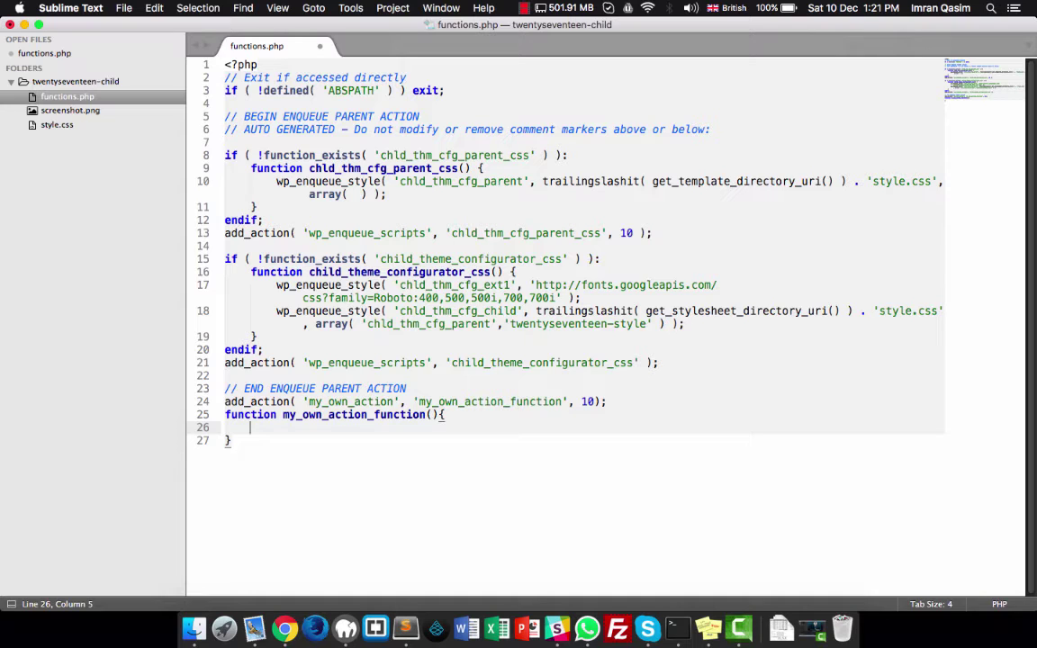
text(e)
text(choh)
key(Escape)
key(BackSpace)
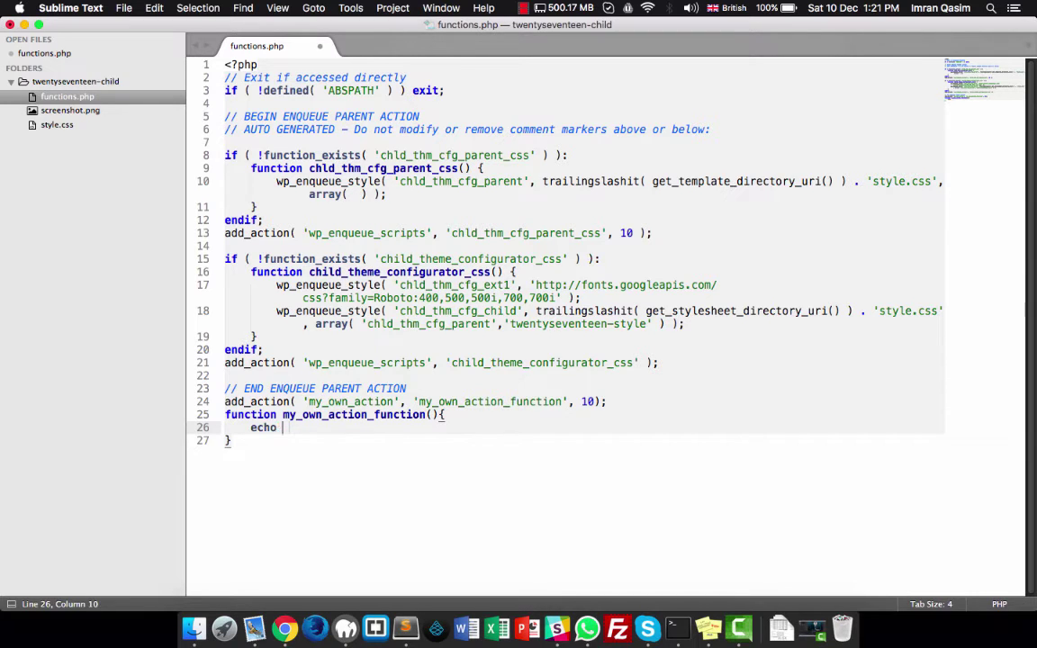
text("Hello, )
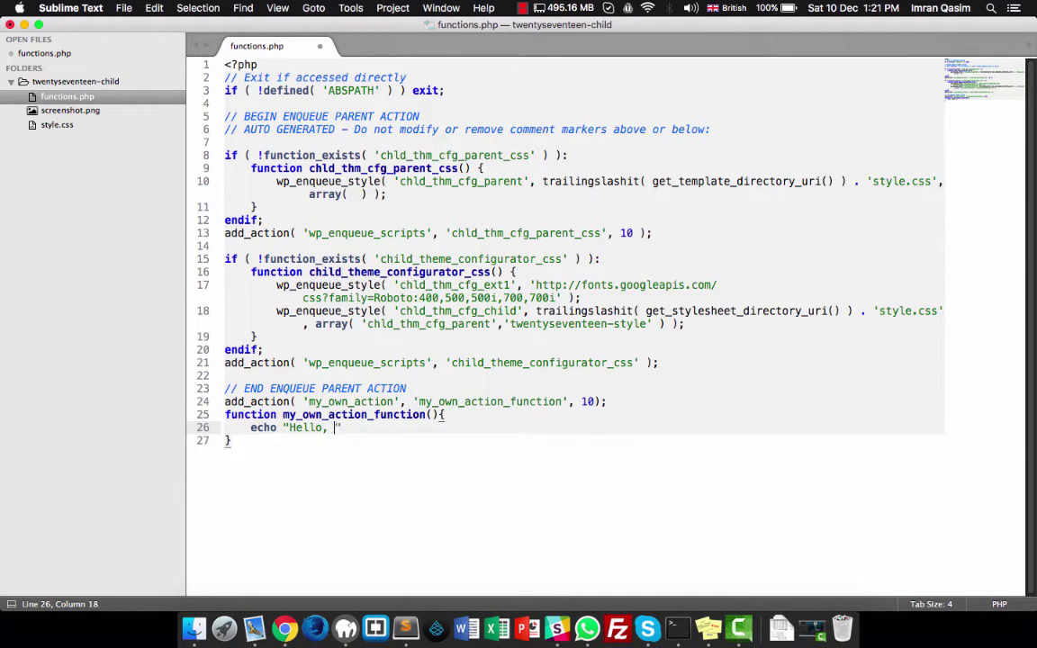
text(World!)
key(Right)
text(;)
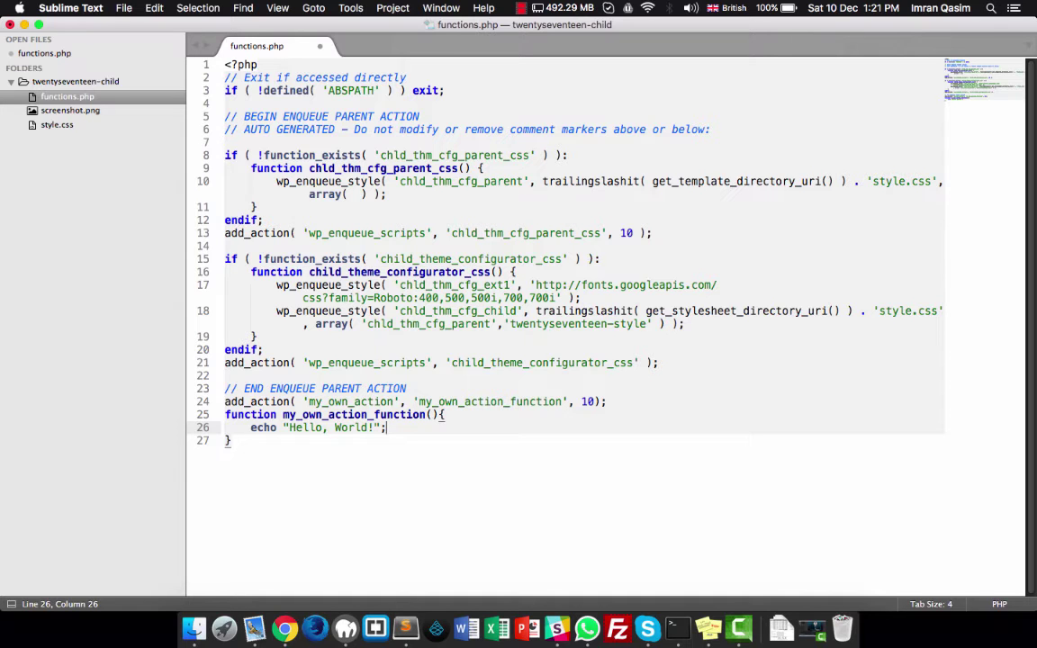
key(super+s)
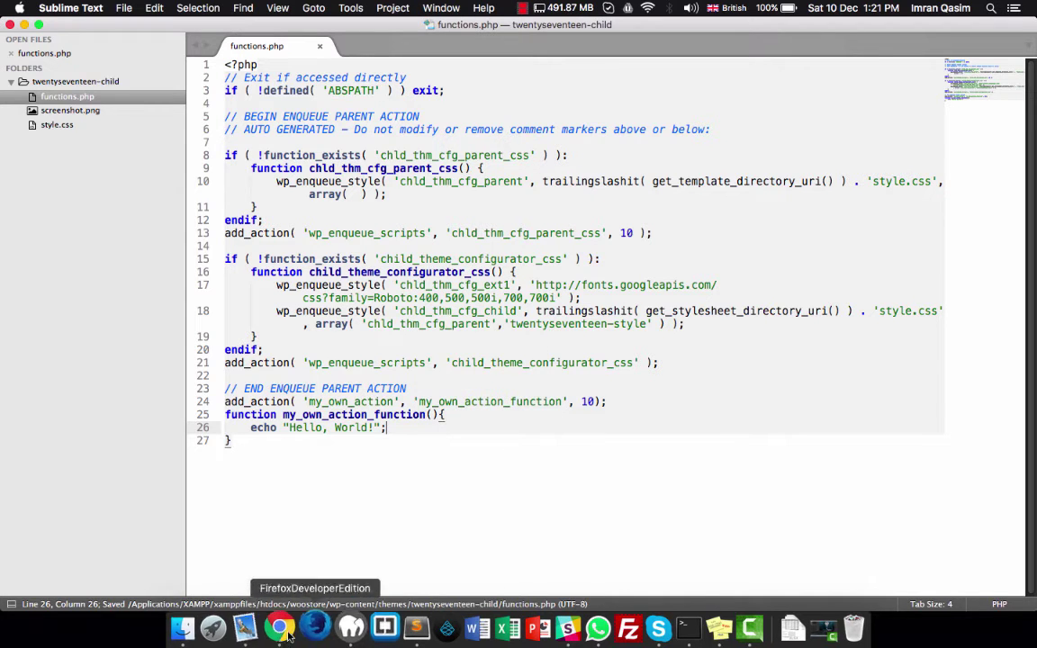
Reload The Famous Streets of London post in Chrome and scroll to inspect it
click(288, 634)
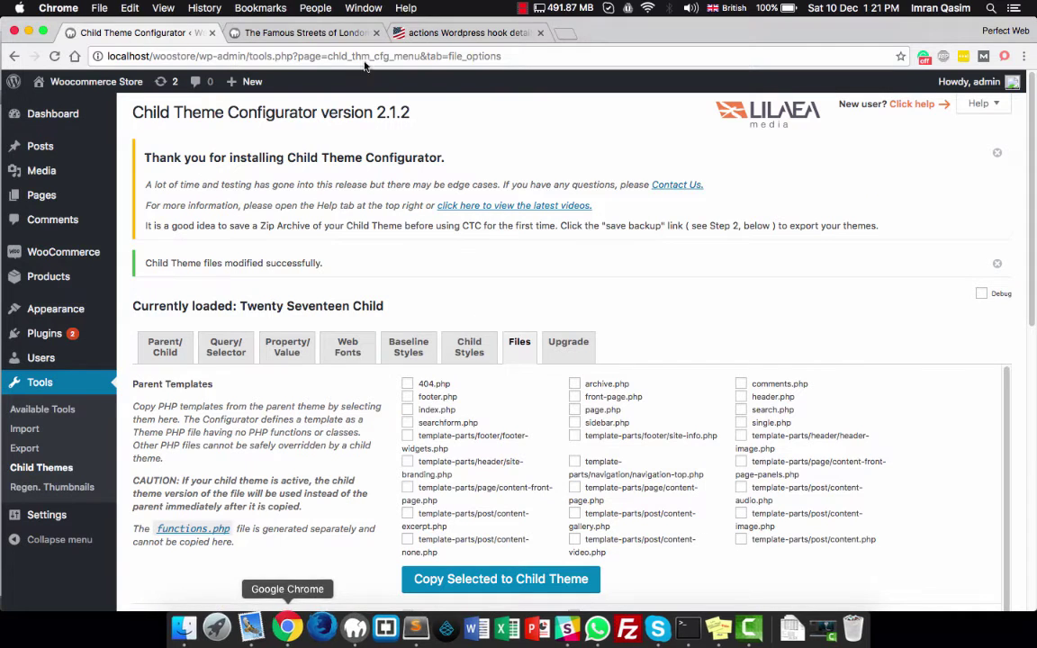
click(301, 33)
right_click(38, 301)
click(77, 329)
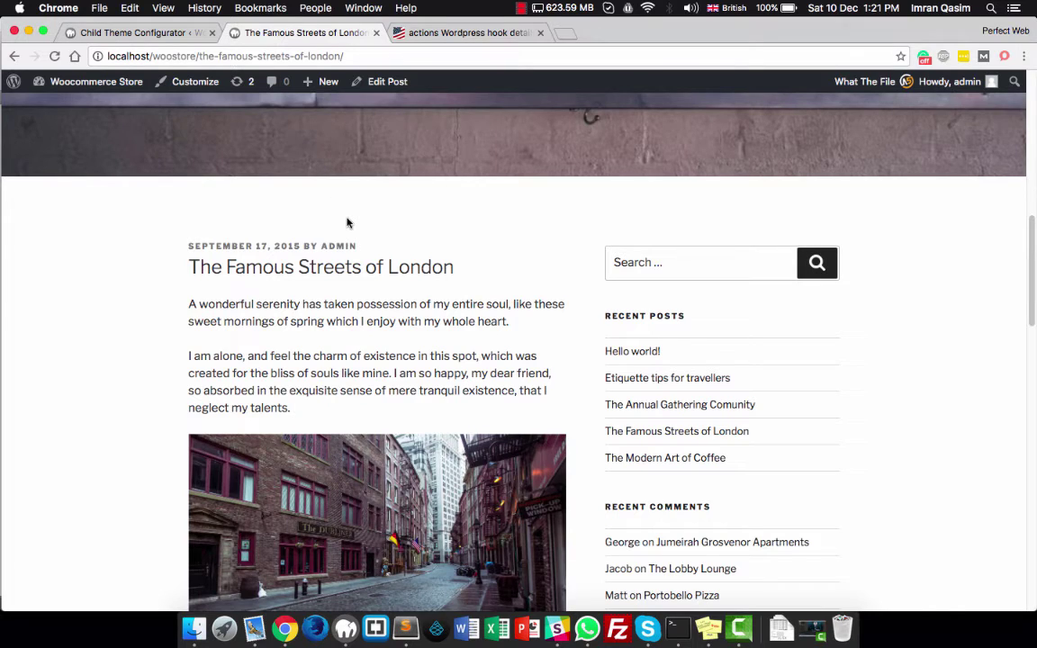
scroll(342, 307, up, 10)
scroll(342, 307, down, 6)
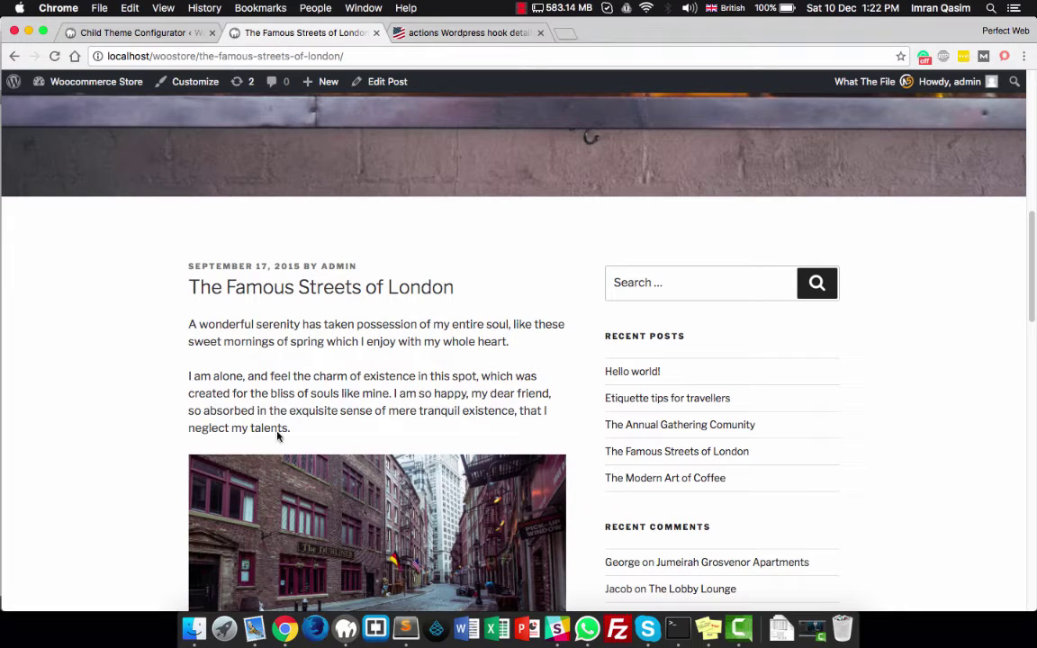
click(156, 35)
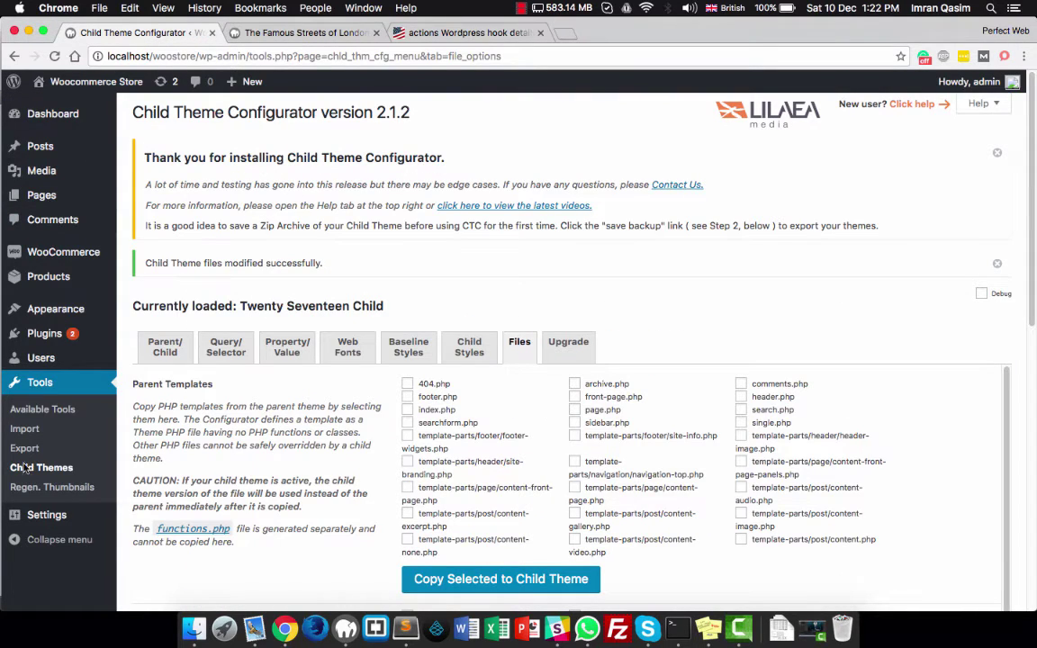
click(56, 471)
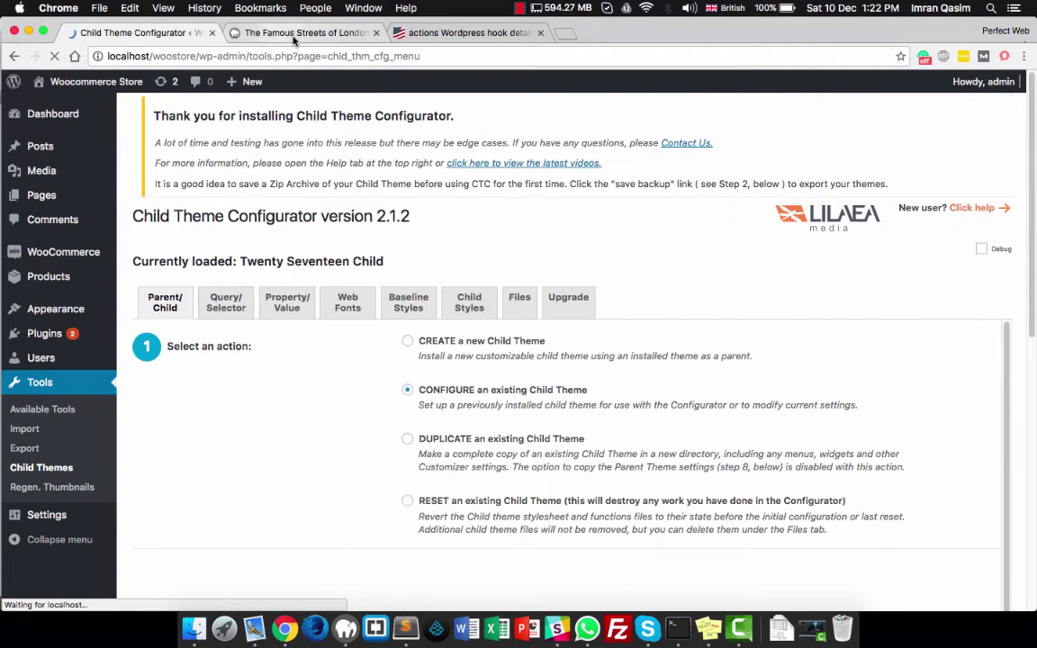
click(293, 34)
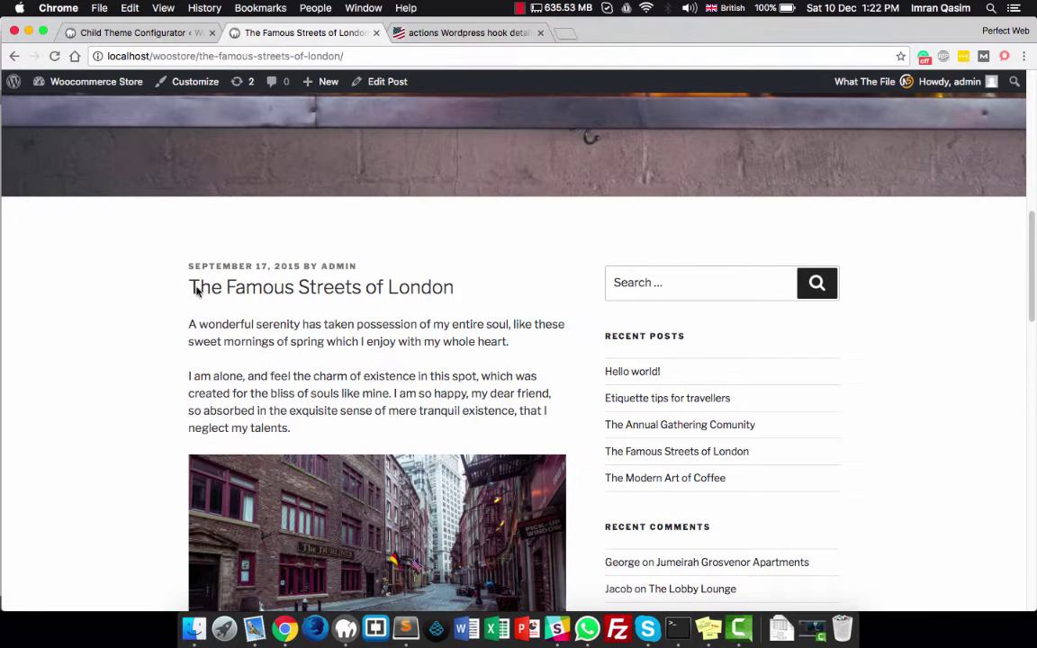
drag(188, 286, 467, 284)
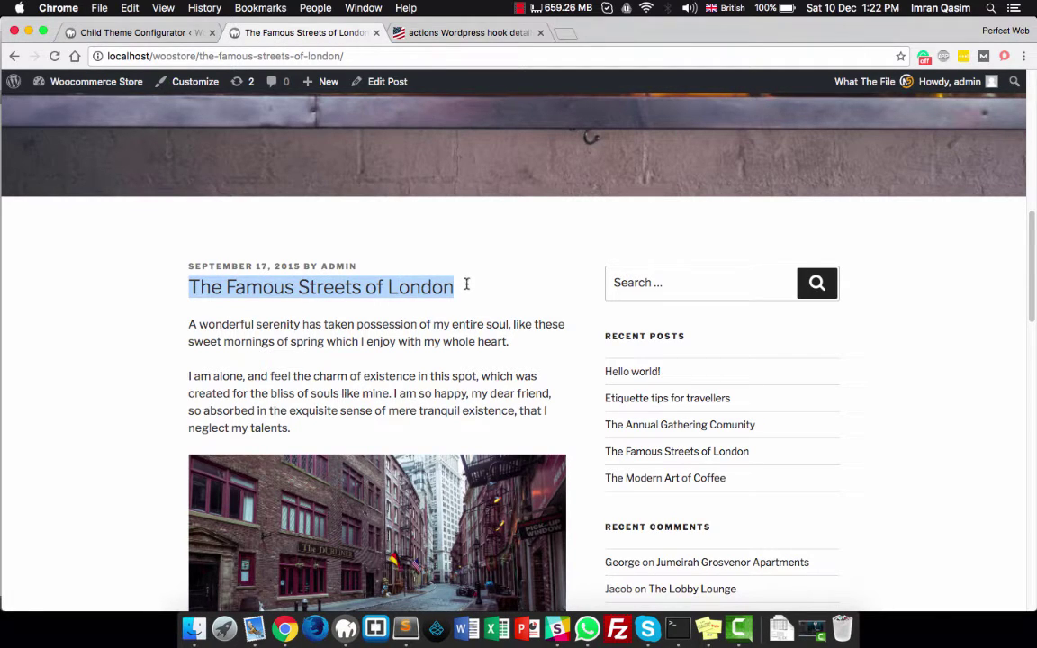
click(267, 326)
scroll(460, 322, down, 7)
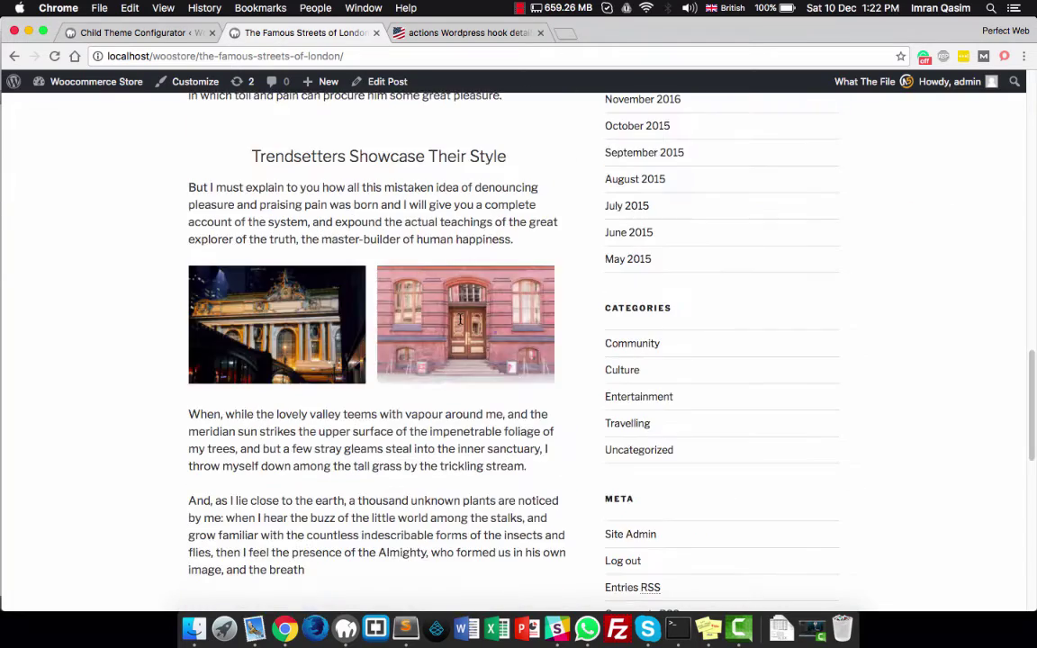
scroll(460, 322, down, 4)
scroll(460, 322, up, 4)
scroll(460, 322, up, 3)
scroll(460, 322, up, 4)
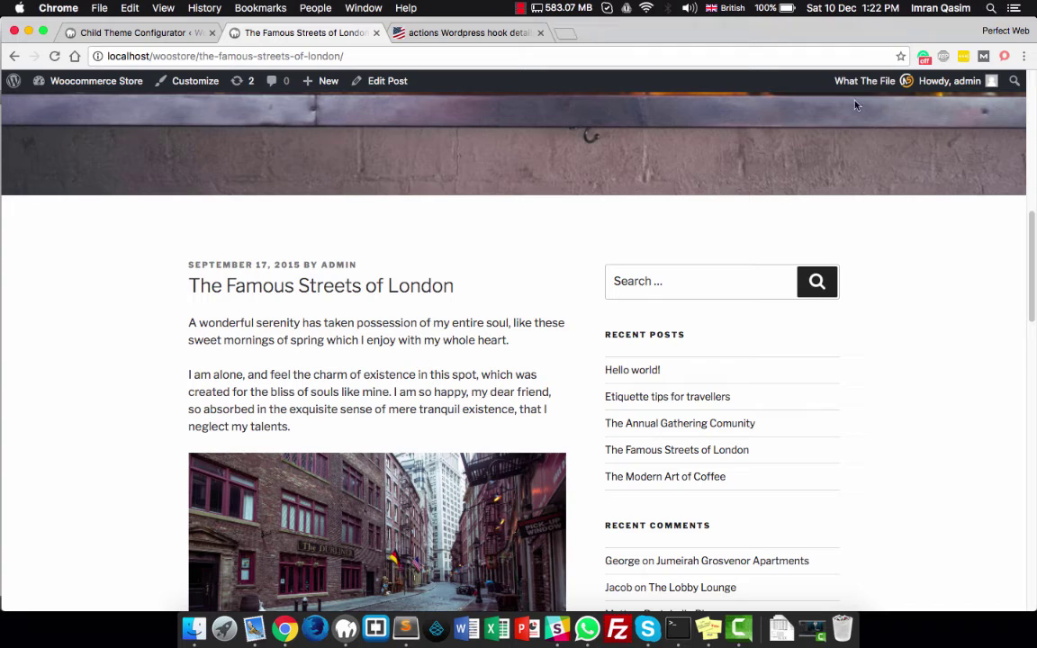
click(135, 32)
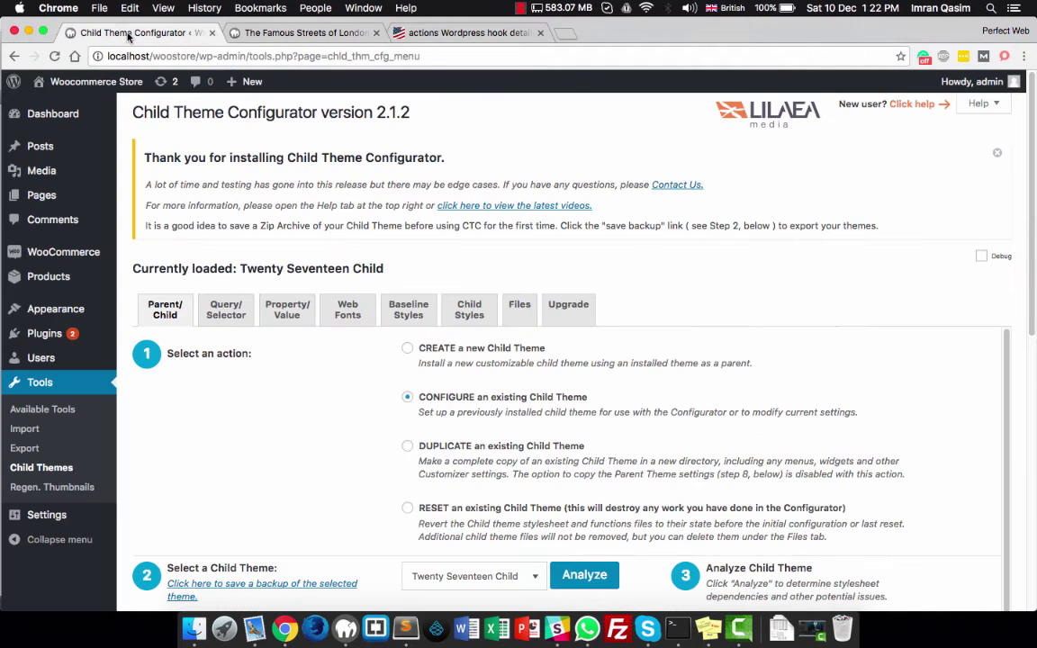
click(246, 34)
click(173, 35)
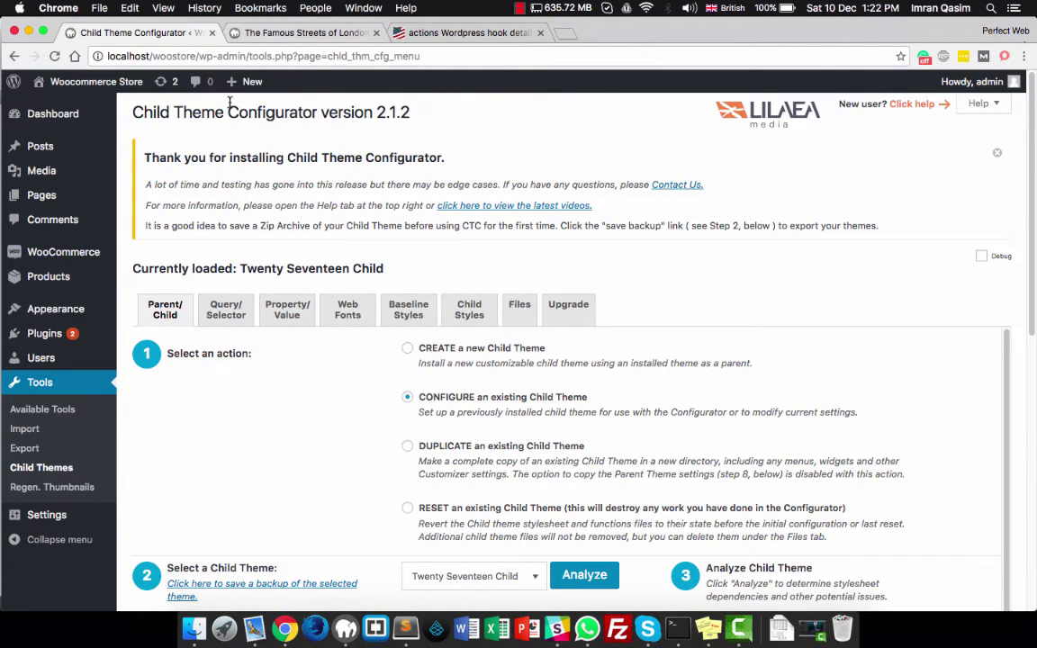
click(281, 35)
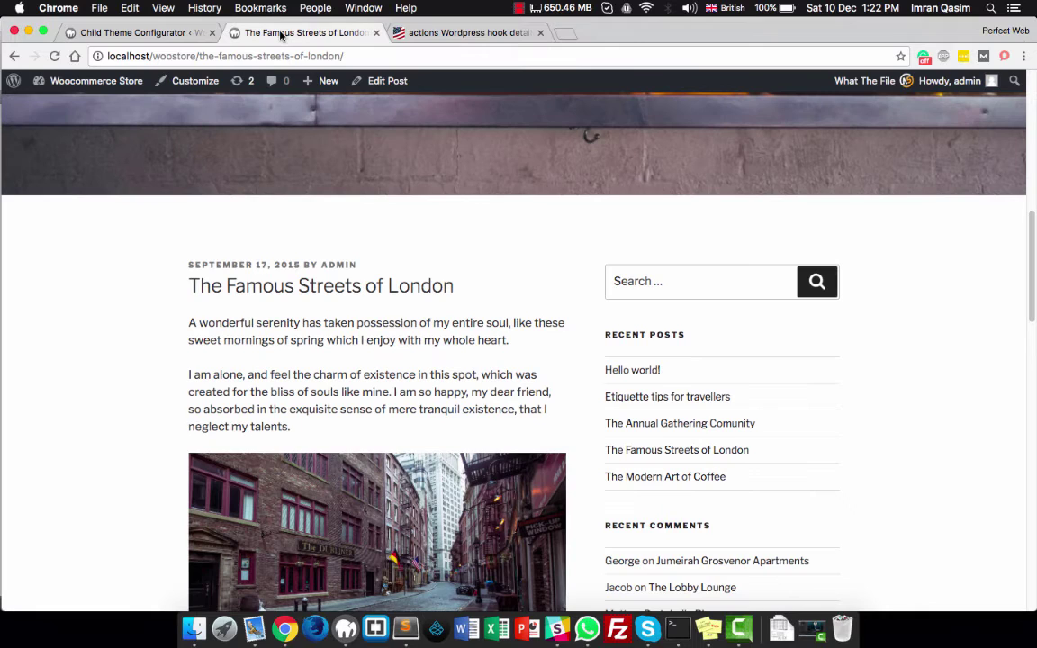
click(144, 34)
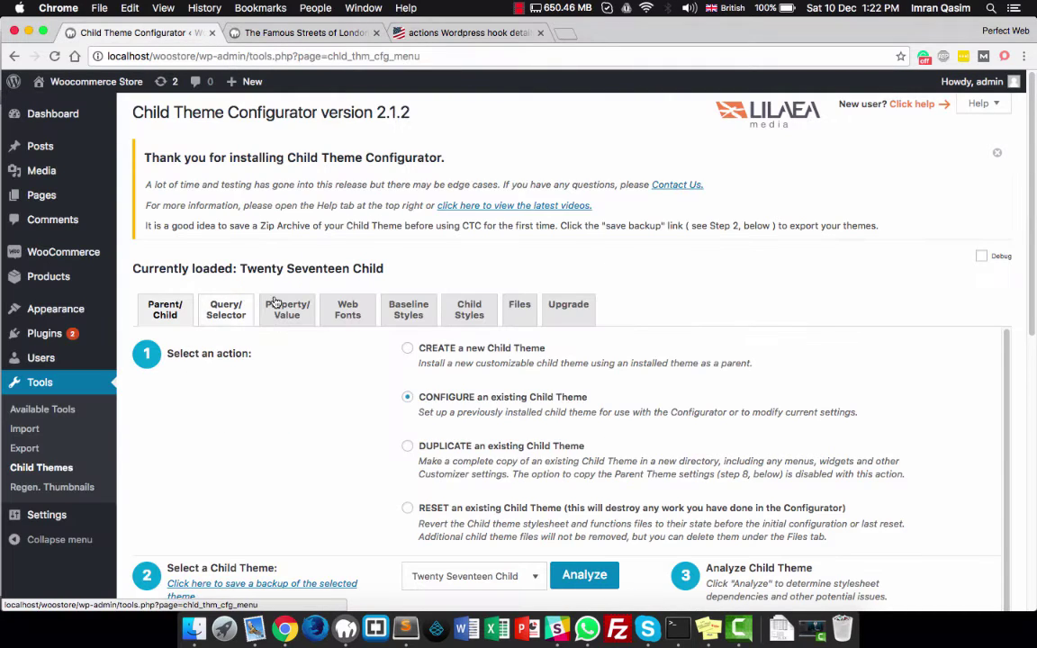
click(266, 33)
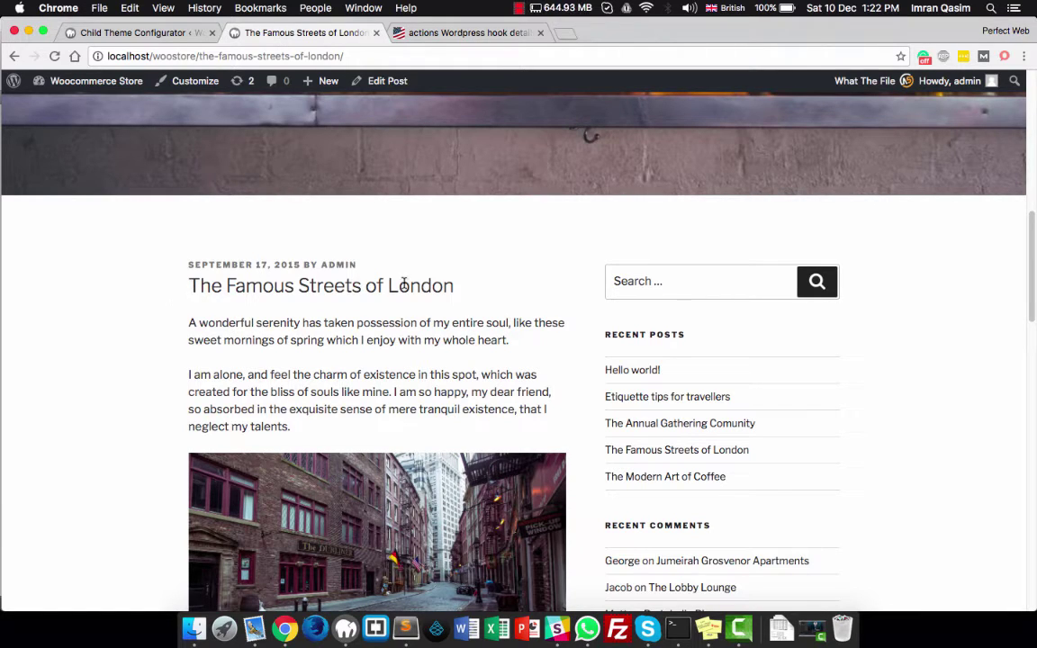
drag(190, 286, 459, 284)
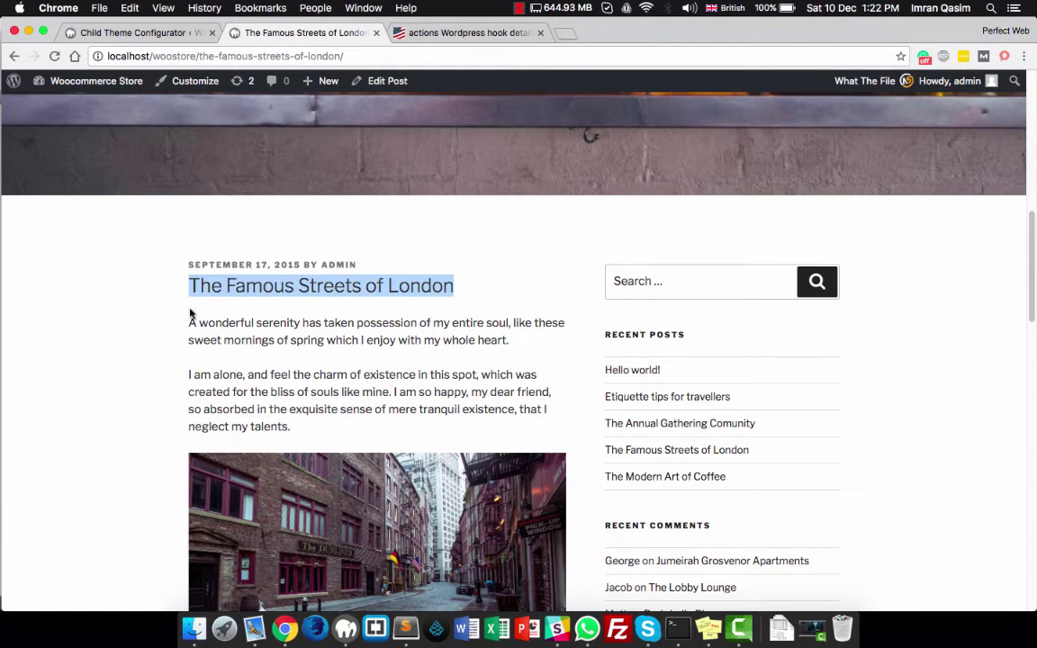
click(190, 275)
drag(189, 286, 297, 286)
shift+click(465, 288)
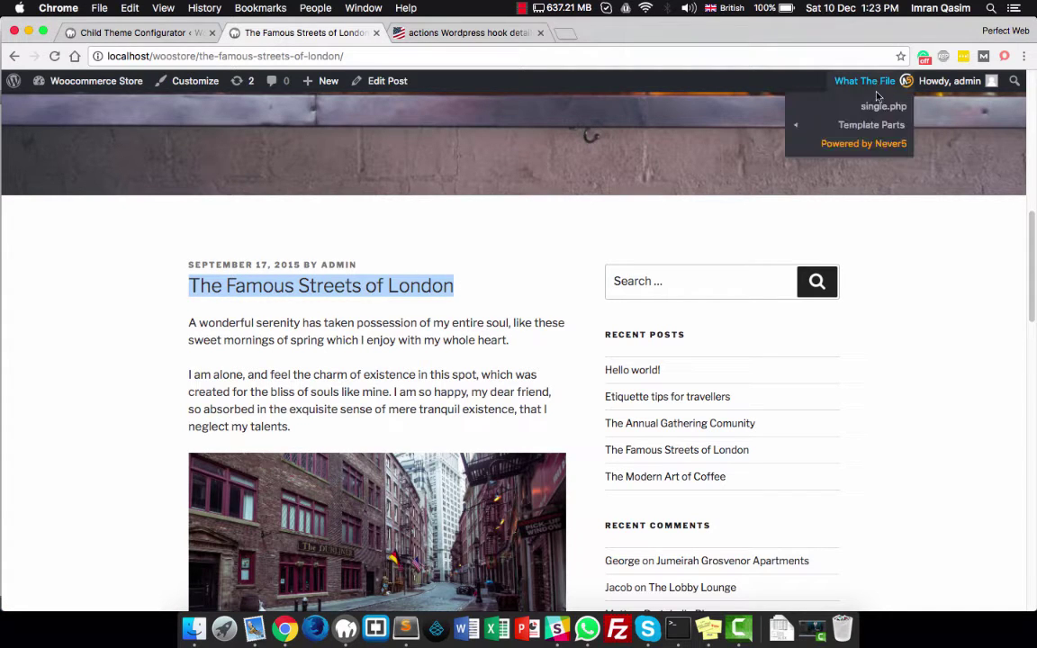
mouse_move(864, 81)
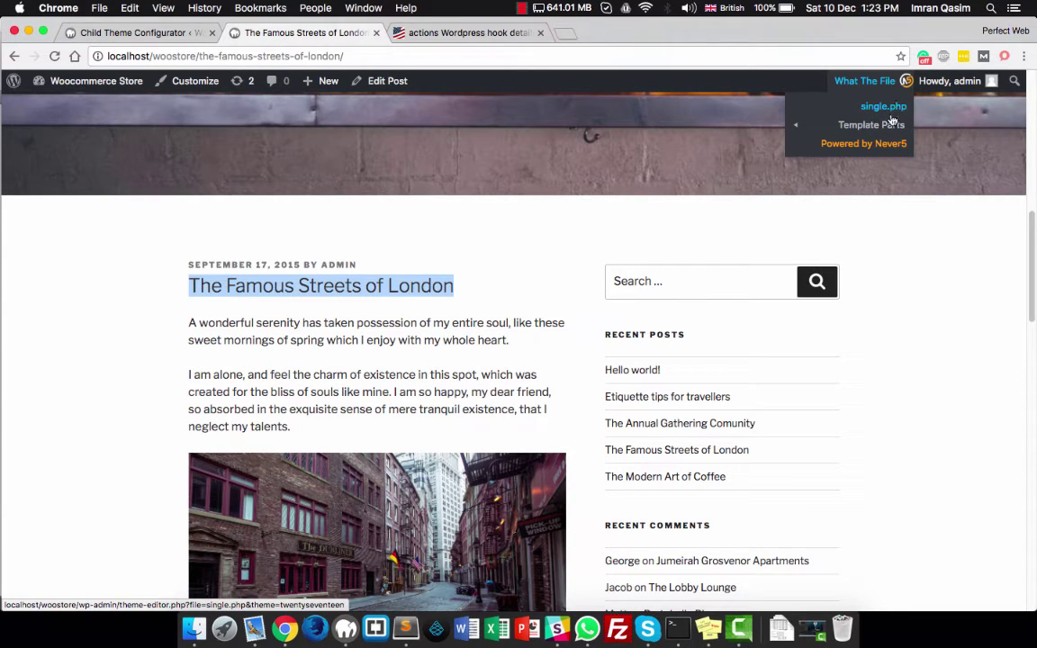
mouse_move(870, 125)
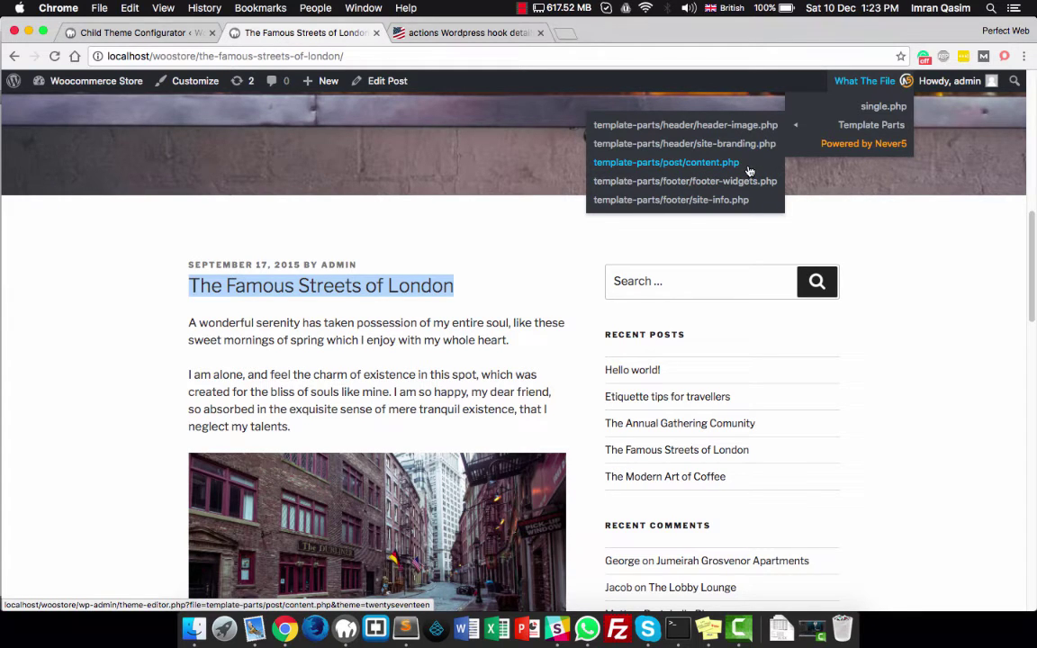
Switch back to the Child Theme Configurator tab
click(205, 35)
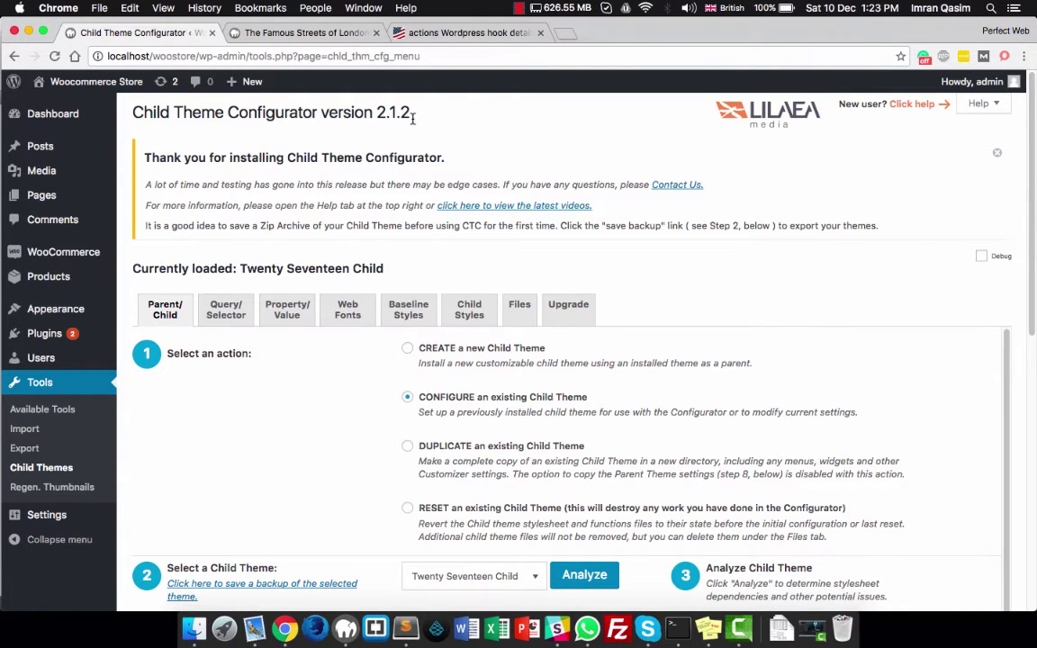
In the Files tab, select template-parts/post/content.php and copy it to the child theme
drag(151, 112, 413, 117)
scroll(414, 124, down, 4)
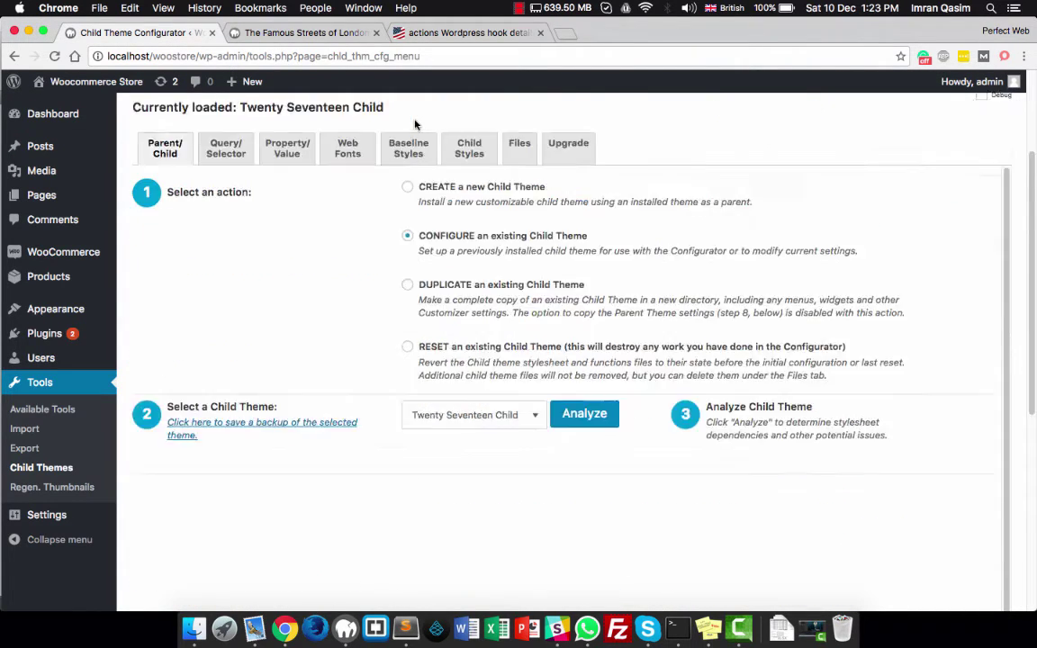
scroll(415, 124, down, 2)
scroll(450, 180, up, 6)
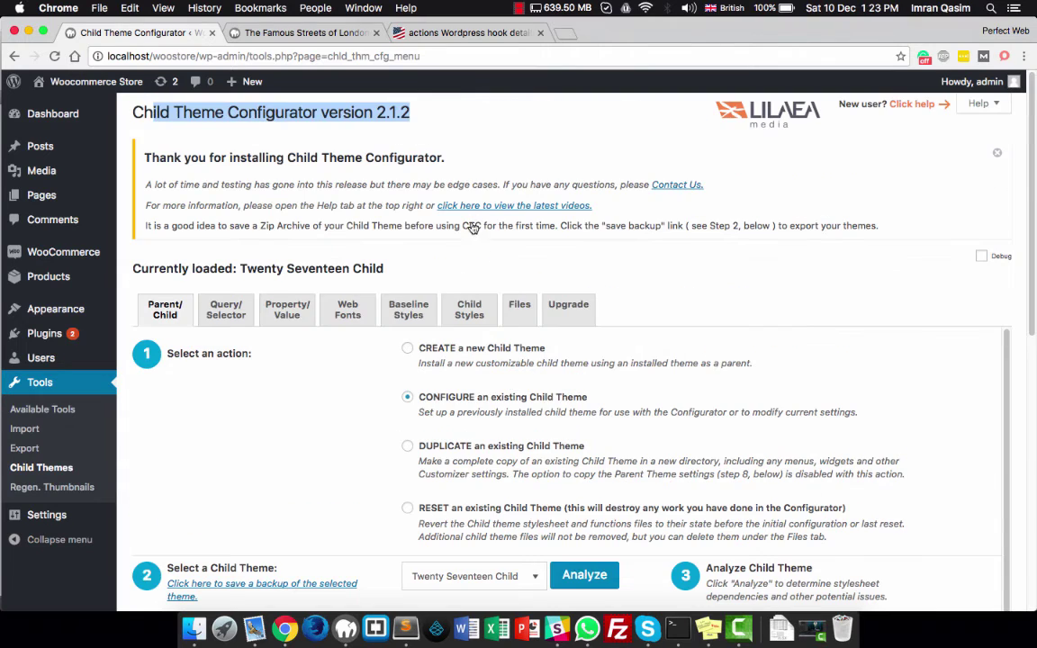
click(517, 308)
scroll(481, 269, down, 3)
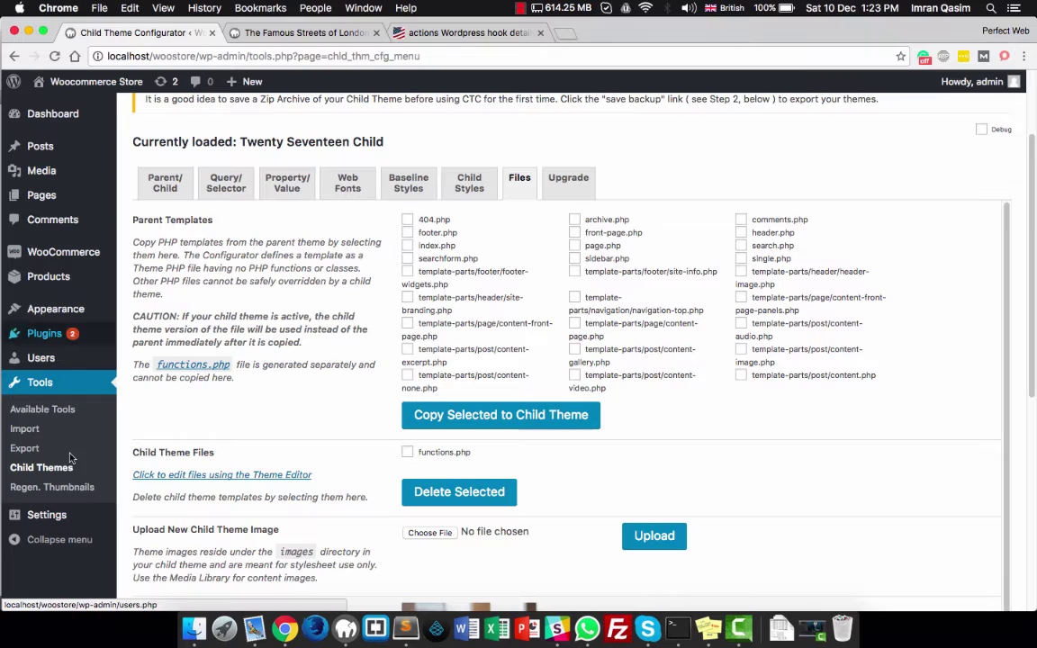
scroll(421, 322, up, 3)
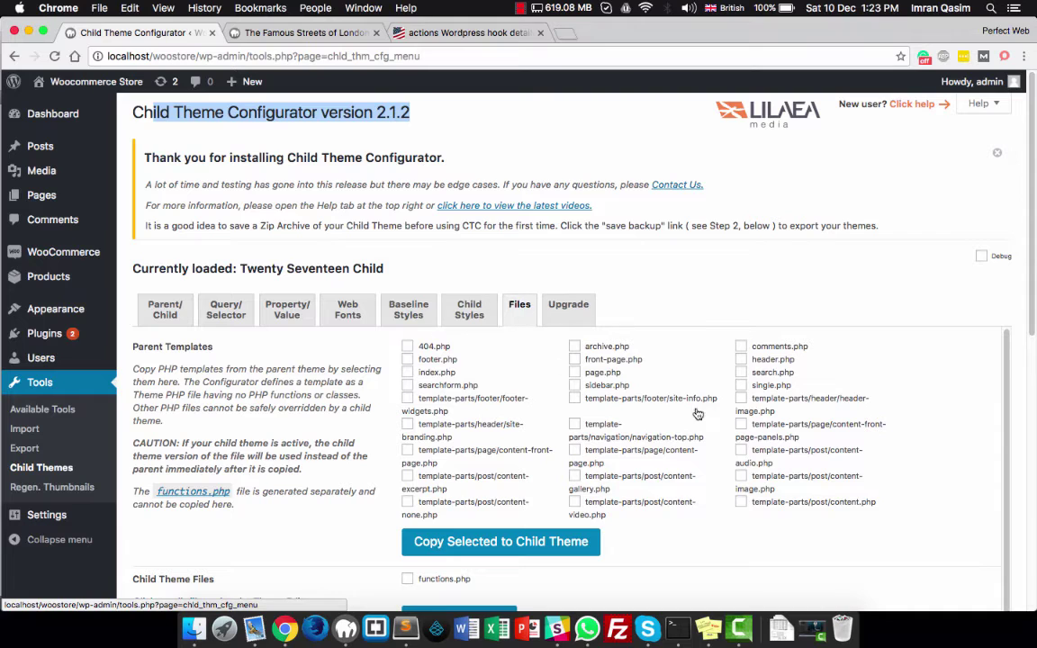
scroll(450, 418, down, 2)
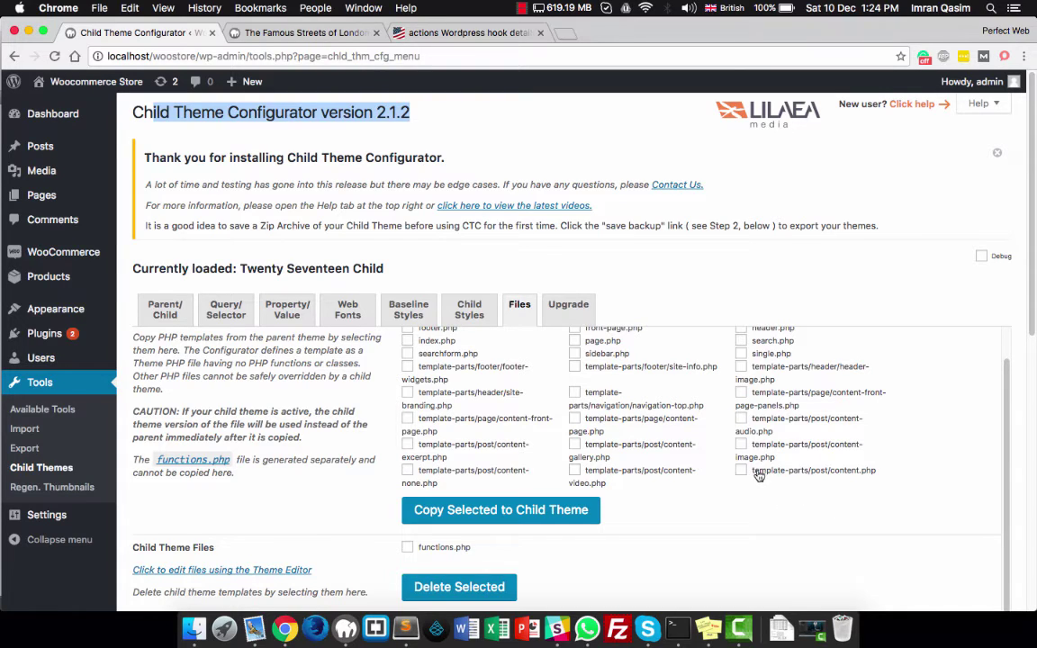
drag(755, 474, 874, 475)
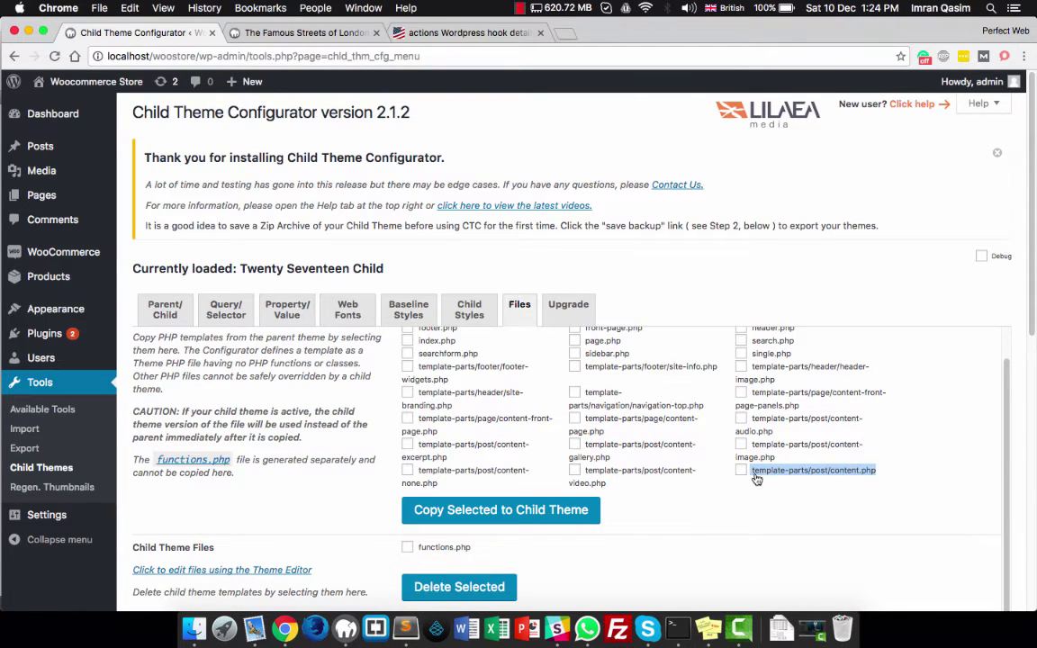
scroll(701, 463, down, 3)
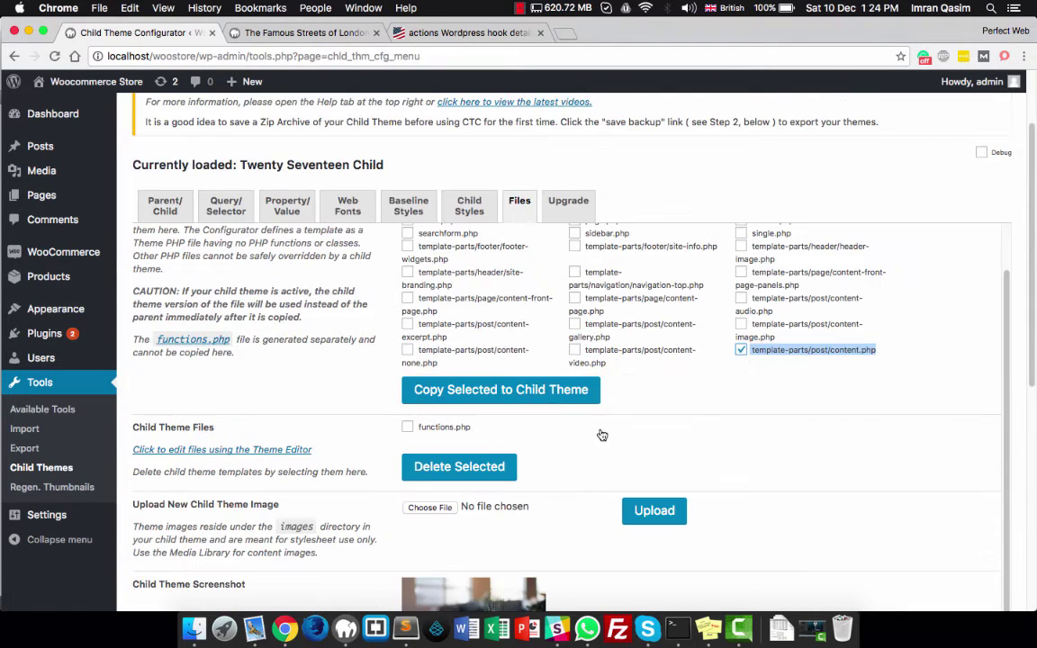
click(493, 396)
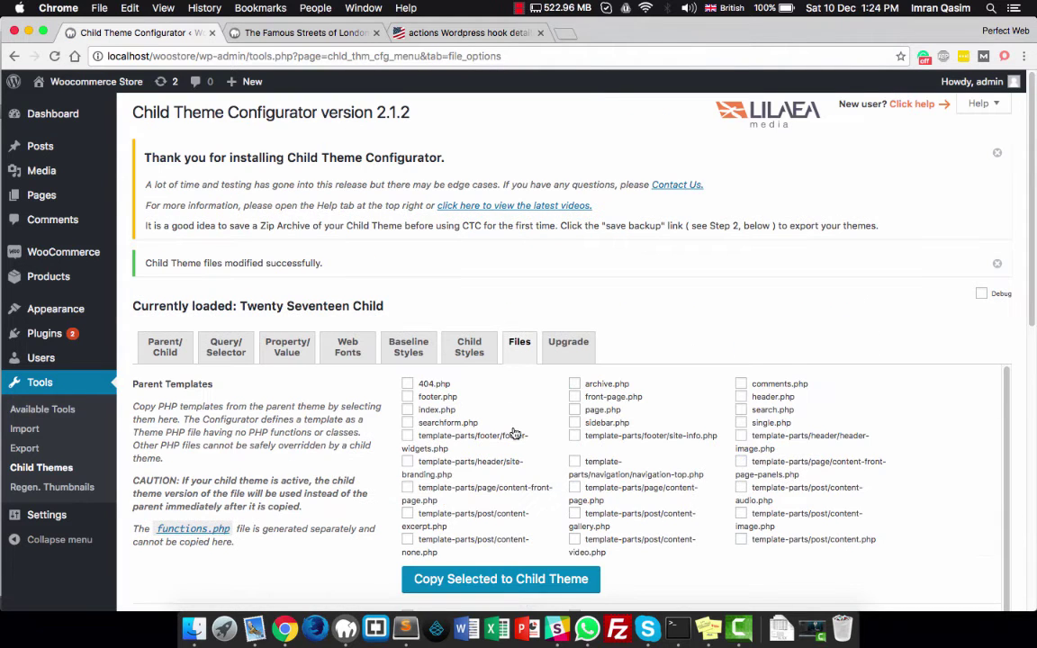
Expand template-parts in Sublime, reload WordPress's theme file editor, then return to Sublime
click(406, 627)
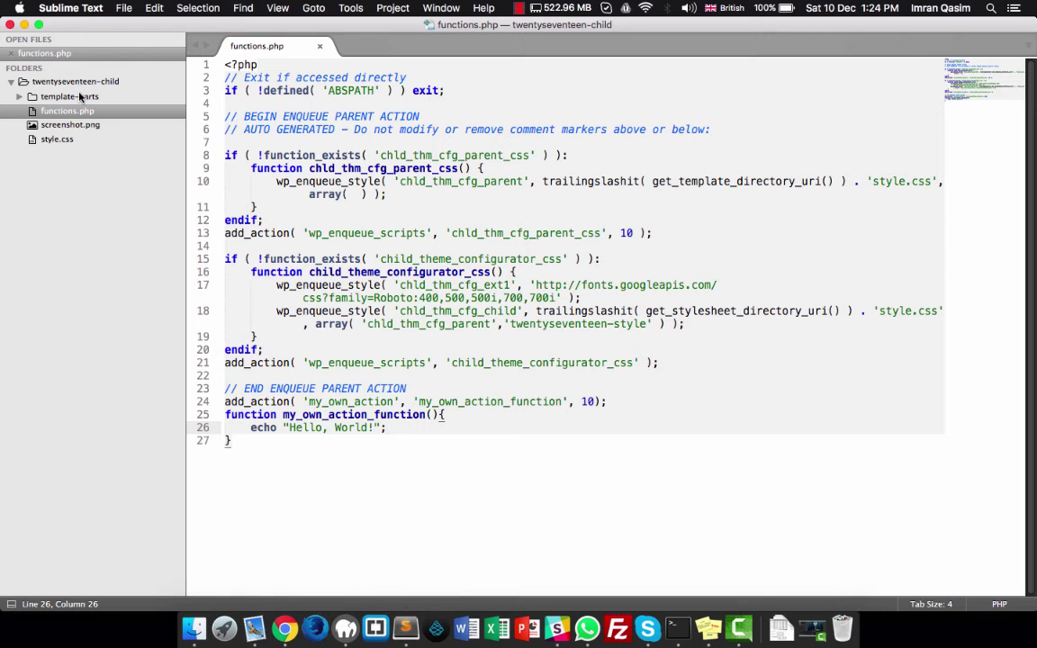
click(56, 111)
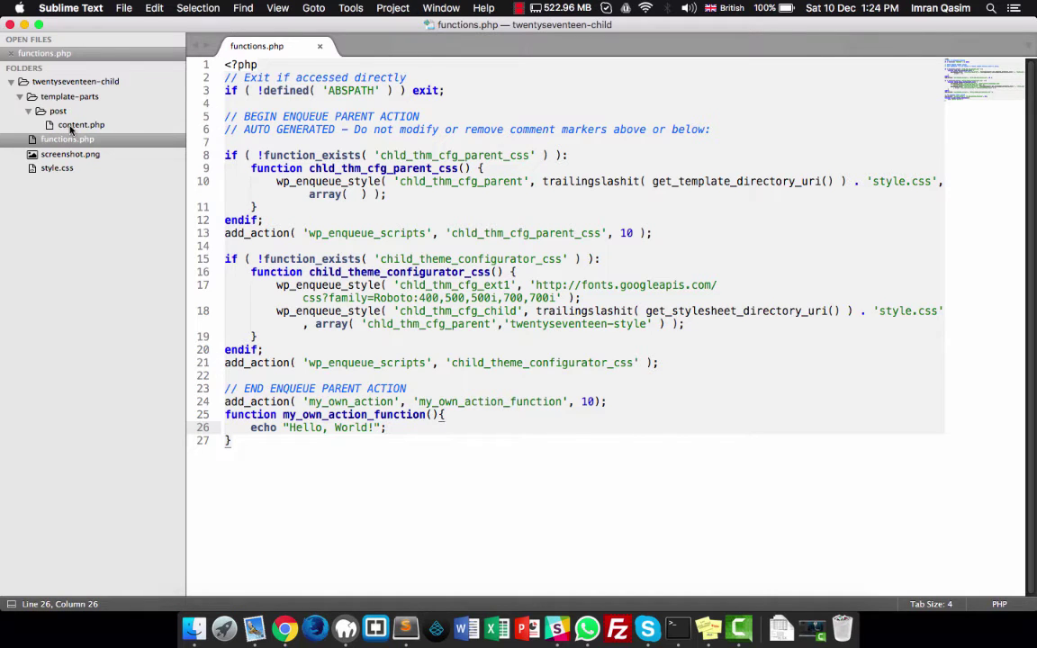
click(284, 628)
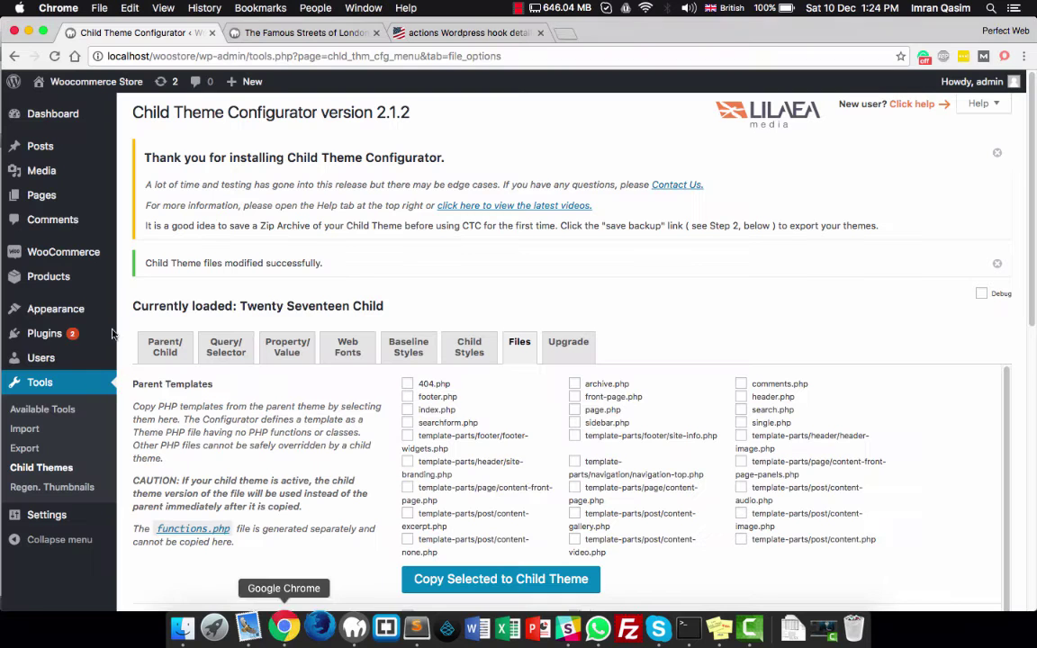
mouse_move(56, 308)
click(137, 426)
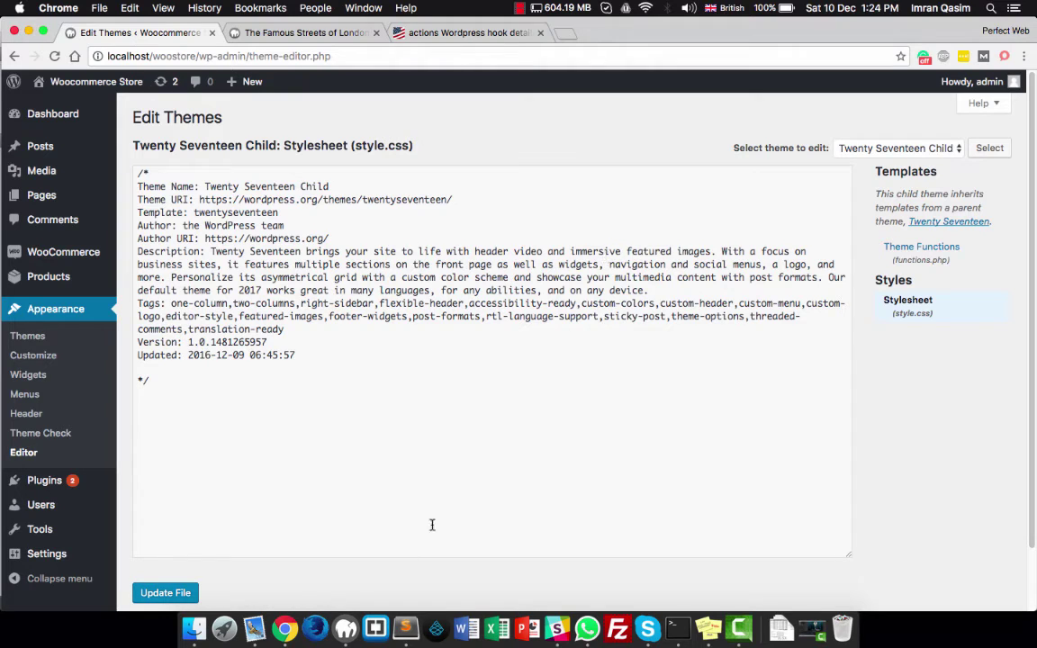
click(392, 612)
click(274, 627)
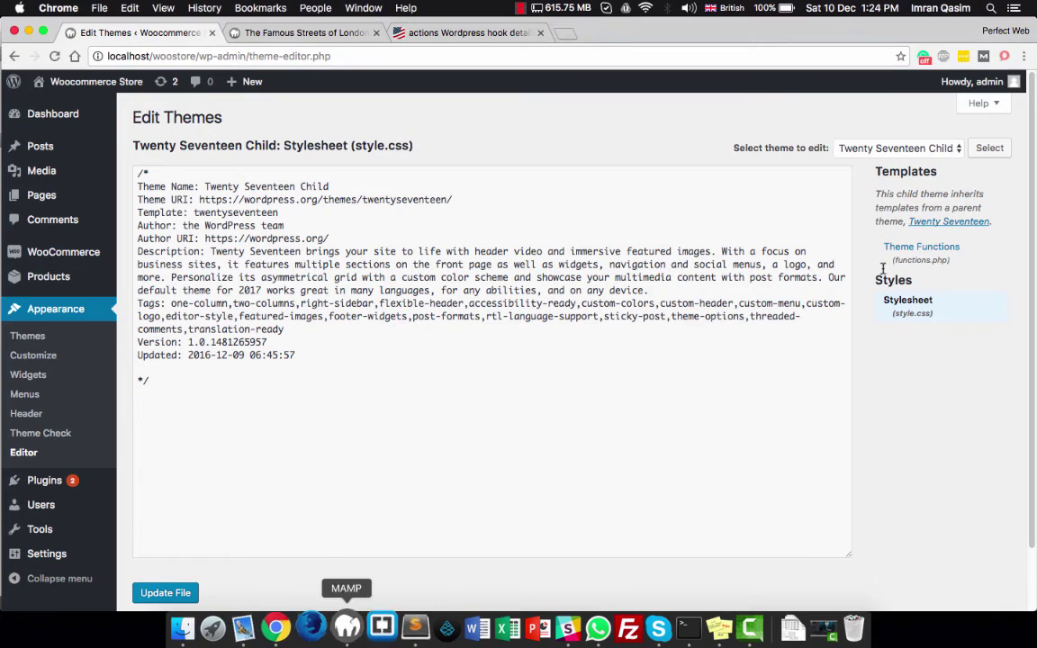
right_click(900, 354)
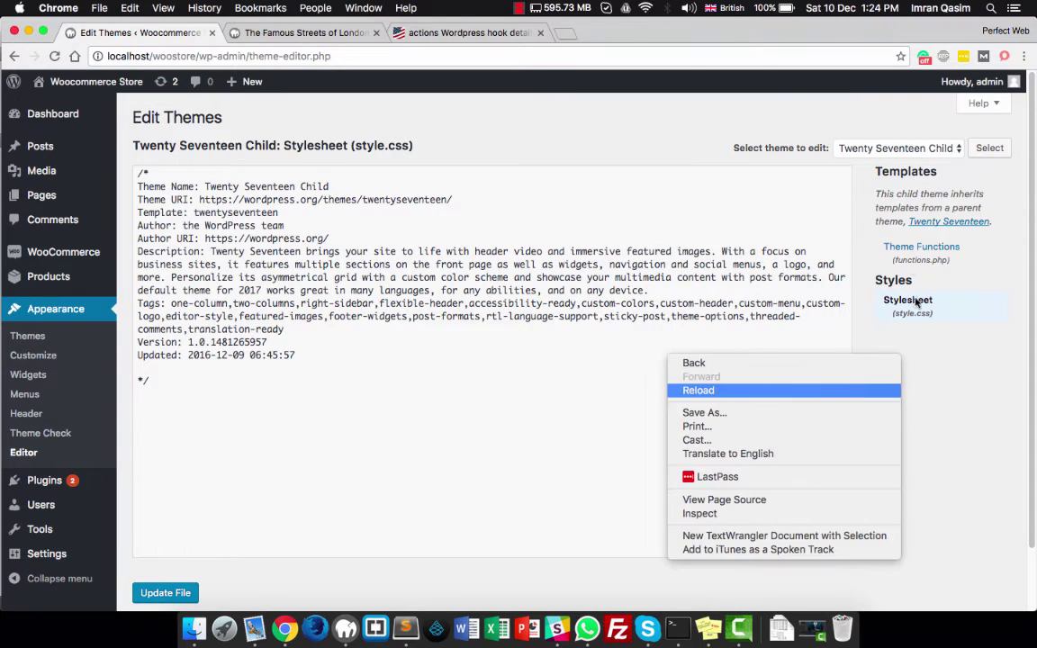
key(Return)
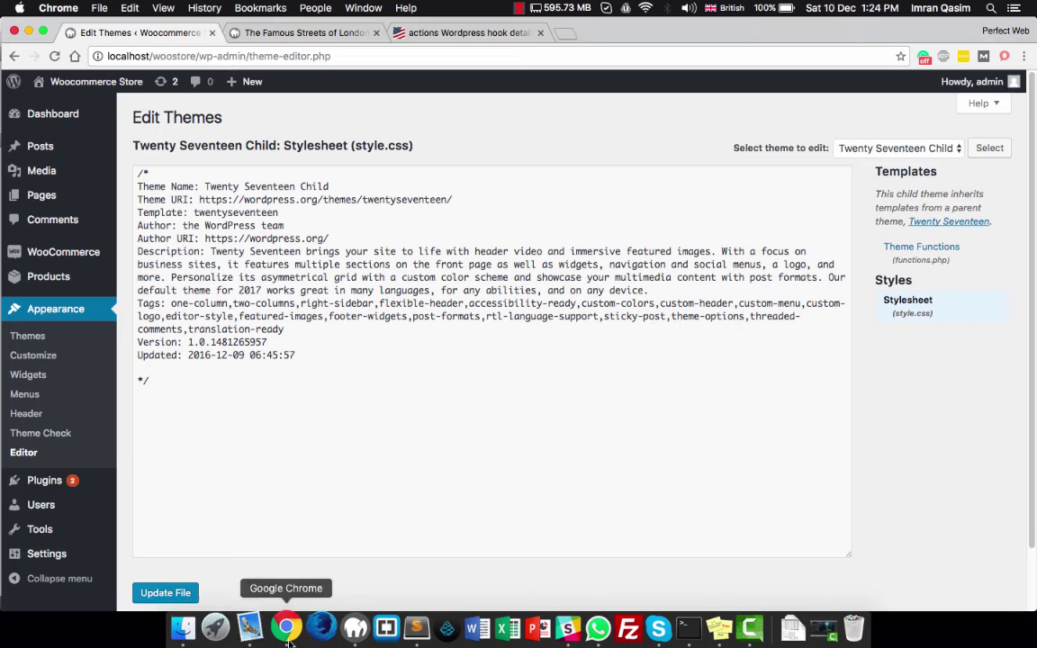
click(414, 628)
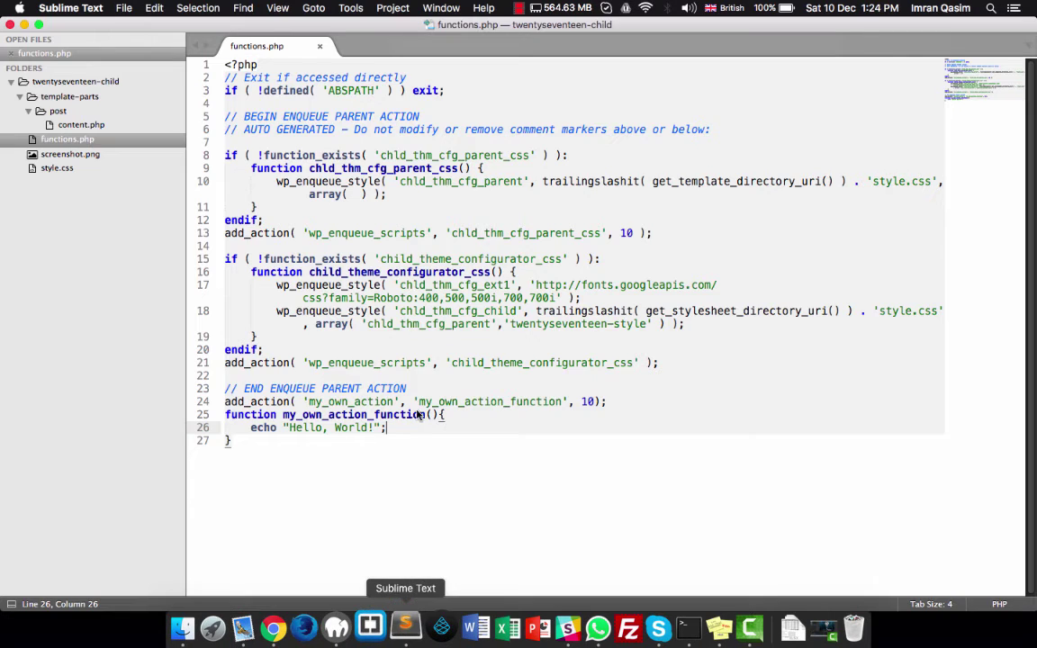
Open the child content.php and place the cursor after the is_single() title call on line 35
double_click(86, 126)
scroll(360, 171, down, 1)
scroll(389, 213, down, 4)
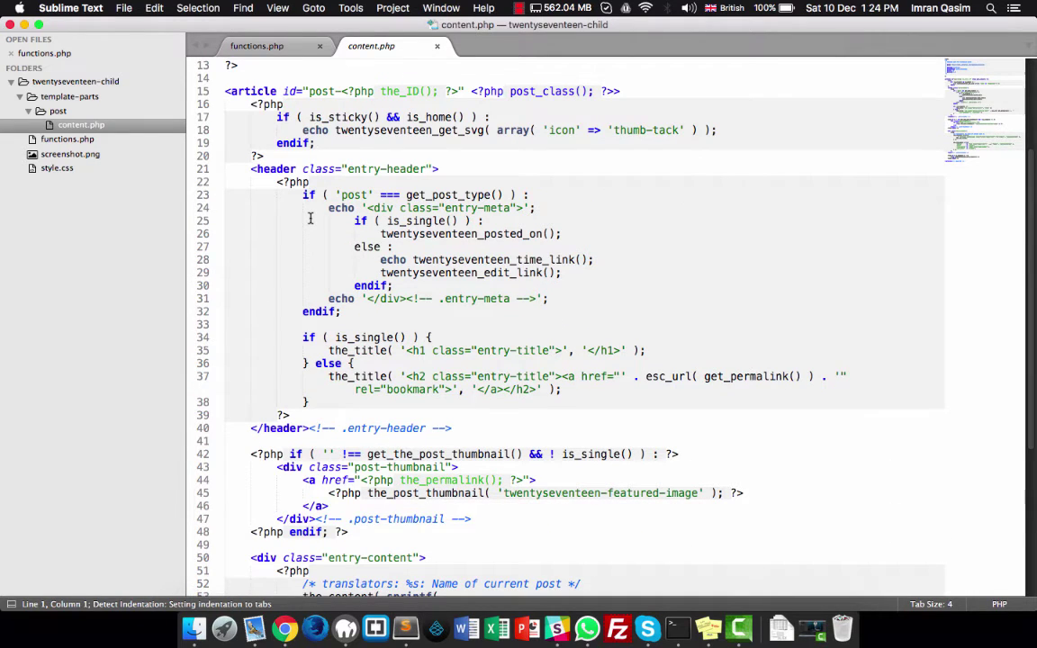
scroll(388, 236, down, 1)
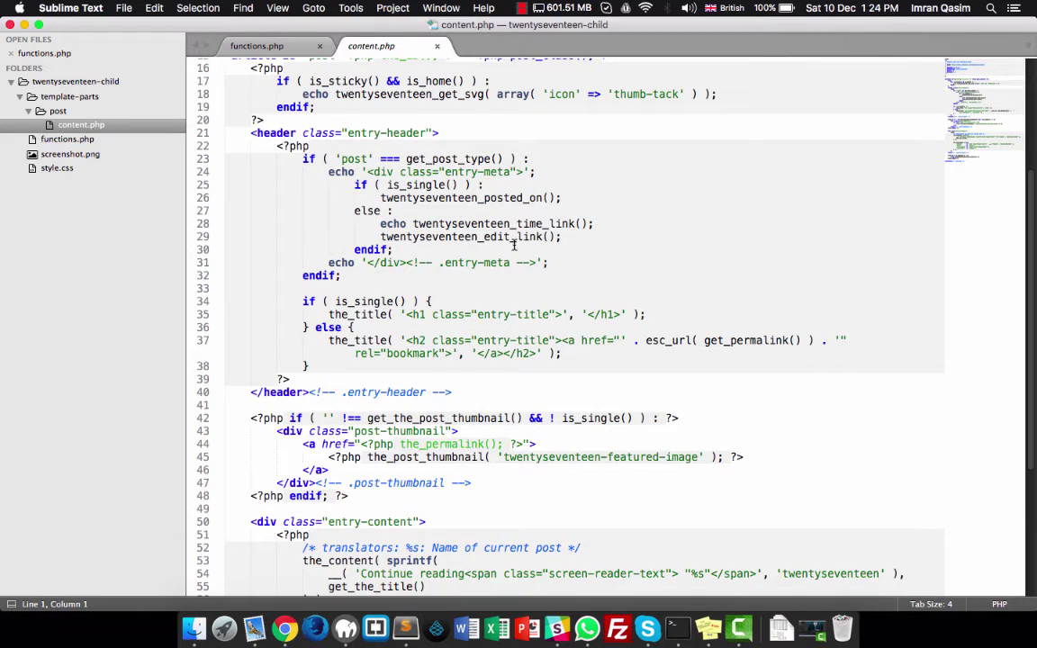
scroll(457, 220, up, 1)
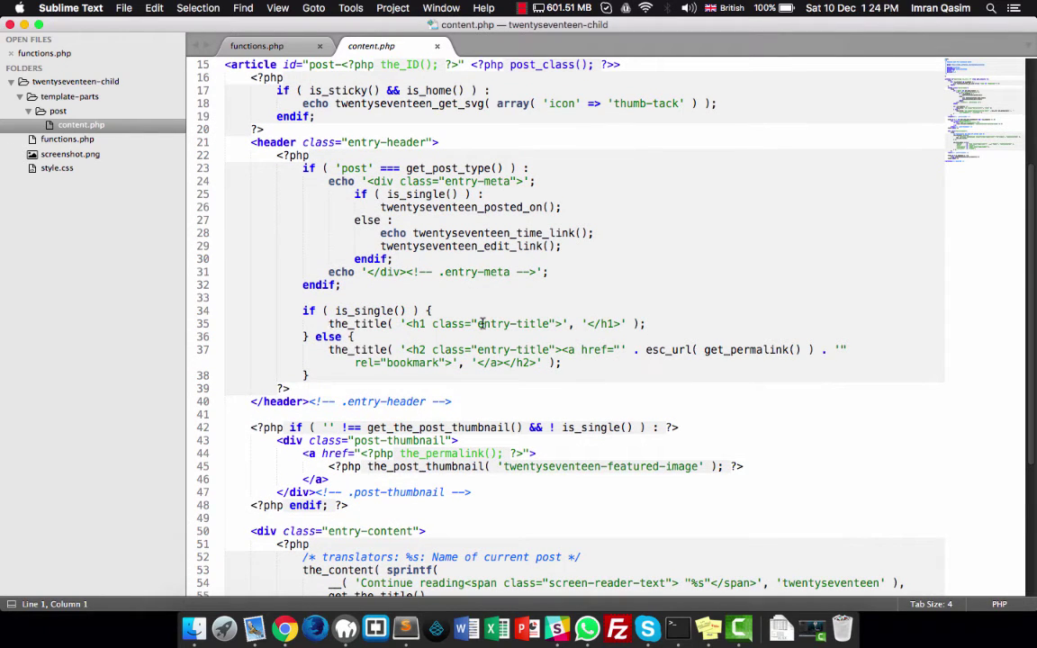
drag(328, 324, 641, 324)
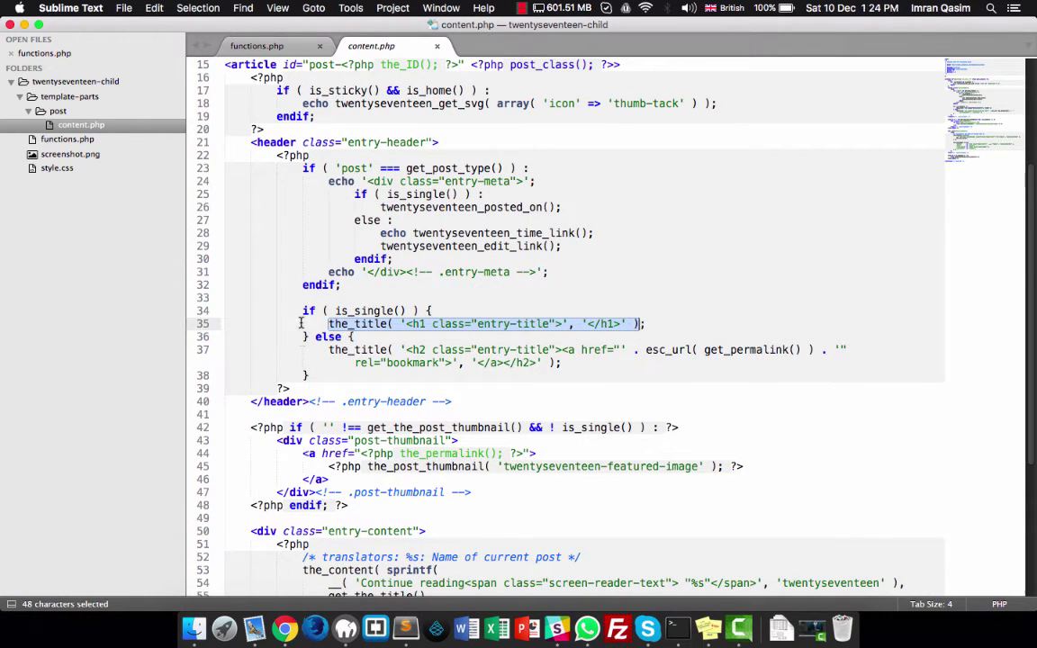
drag(302, 312, 501, 378)
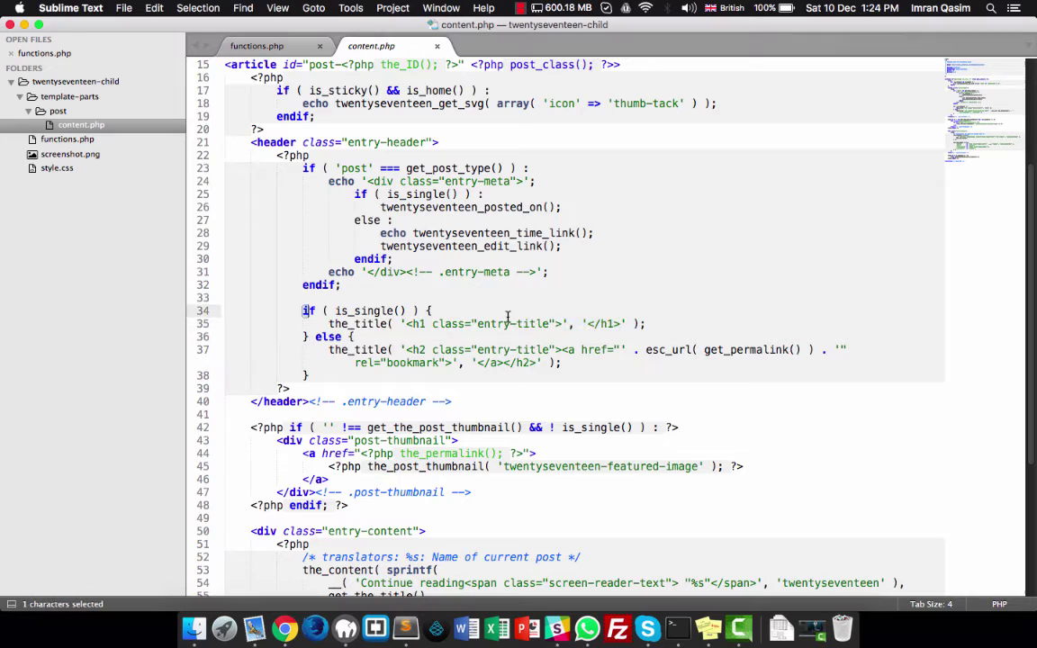
click(495, 387)
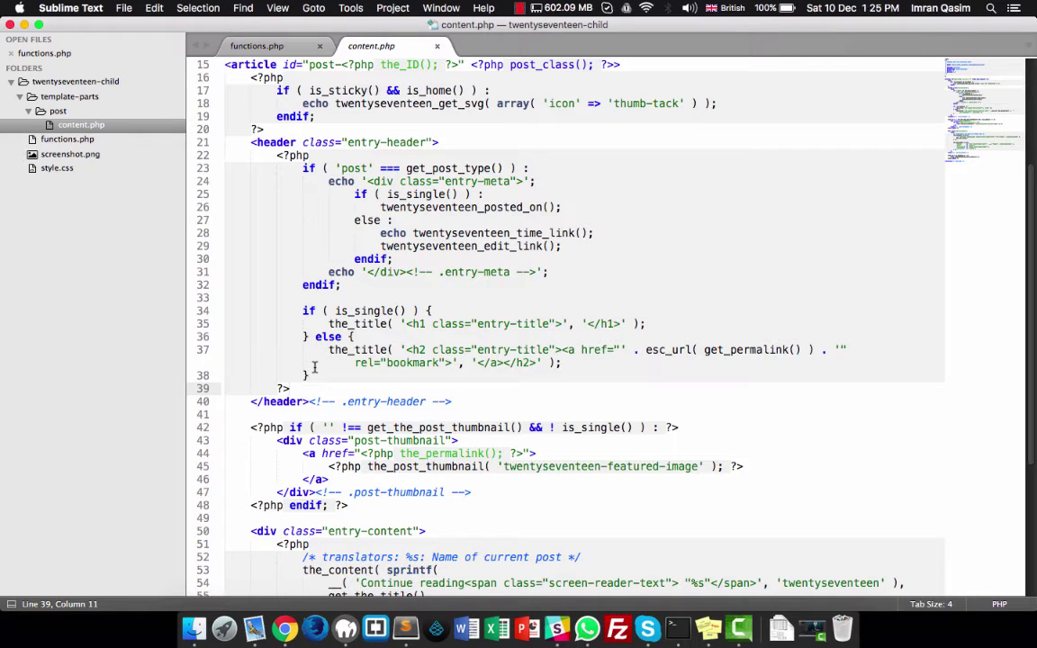
double_click(356, 310)
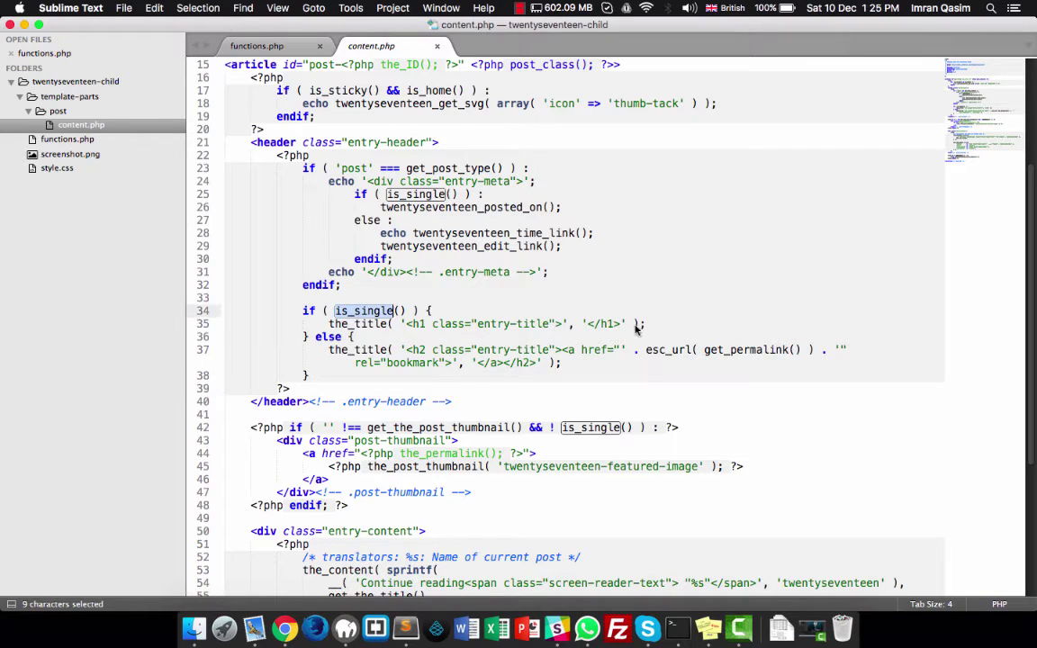
click(667, 322)
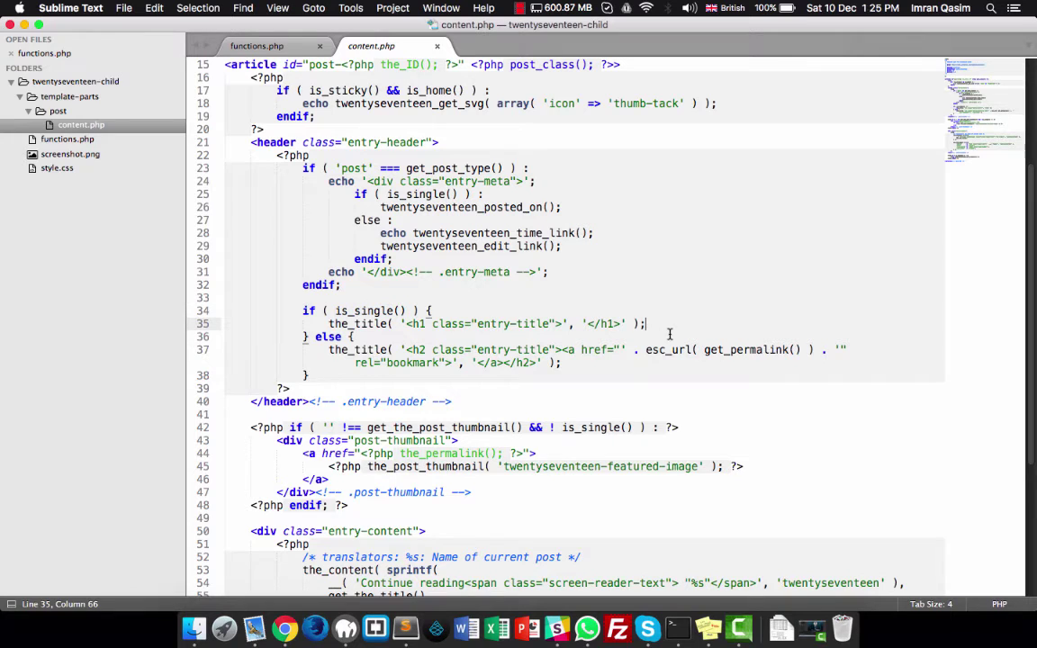
Add do_action('my_own_action') below the title call, copying the hook name from functions.php, and save
key(Return)
text(do)
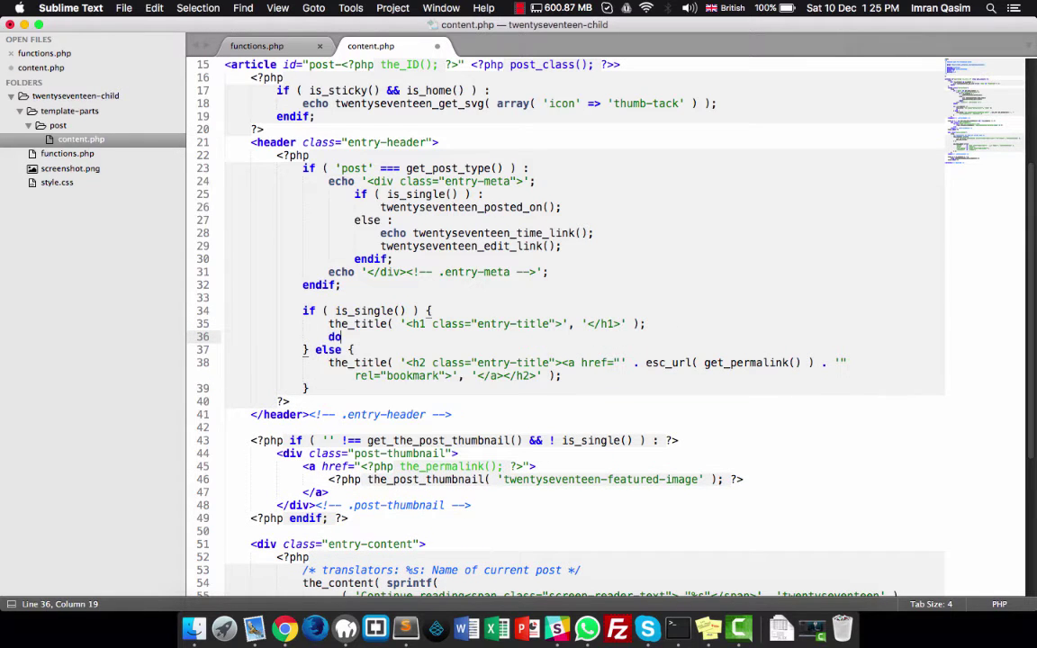
text(_action)
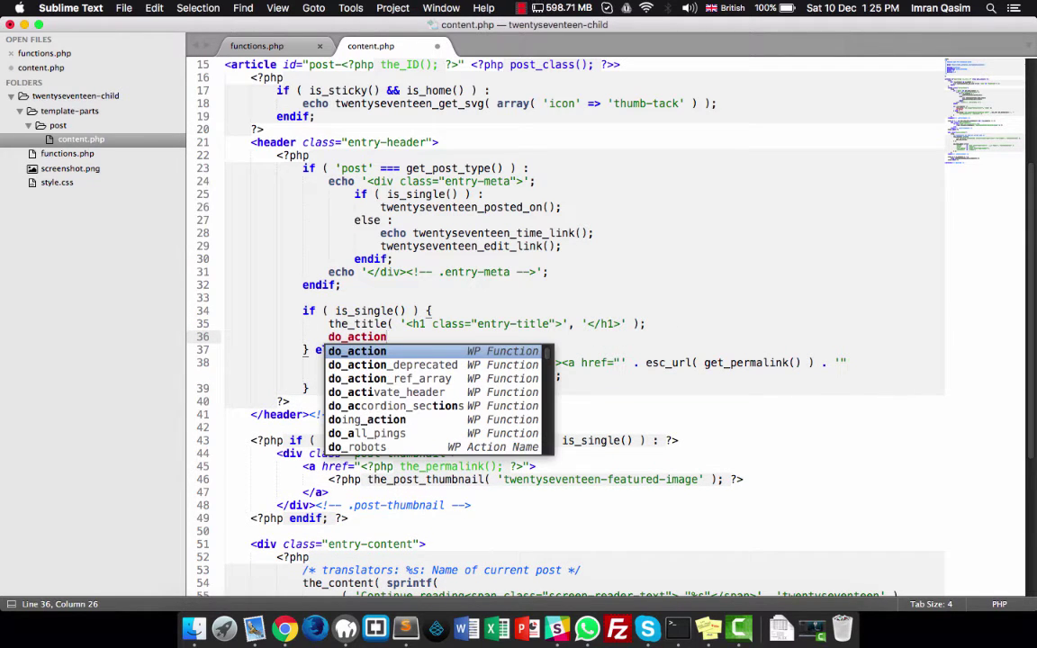
text(())
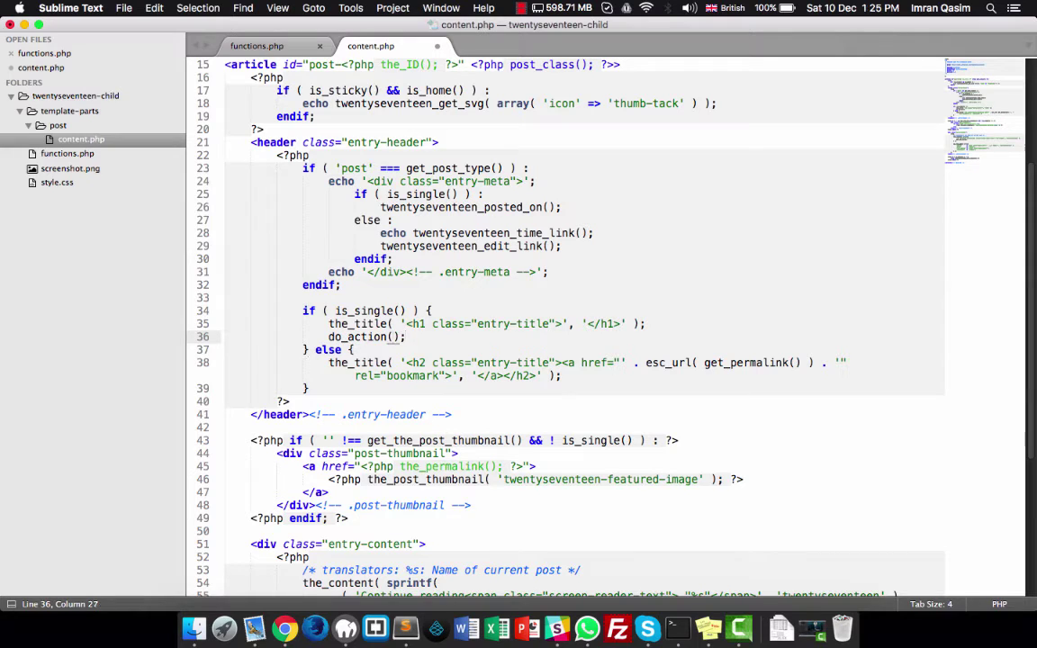
text('')
click(261, 46)
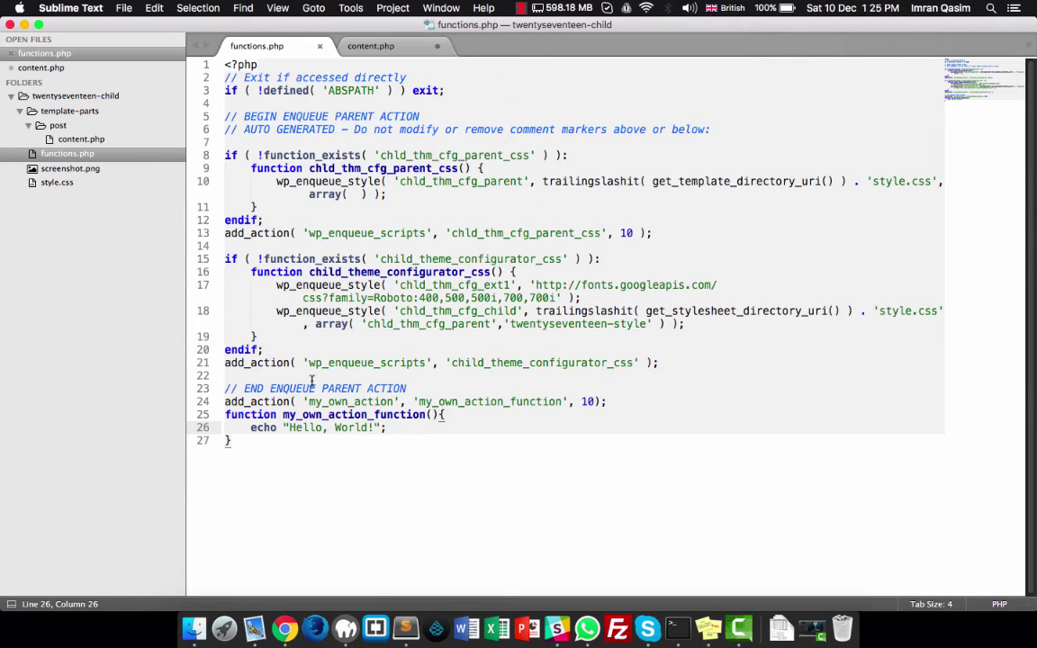
double_click(354, 402)
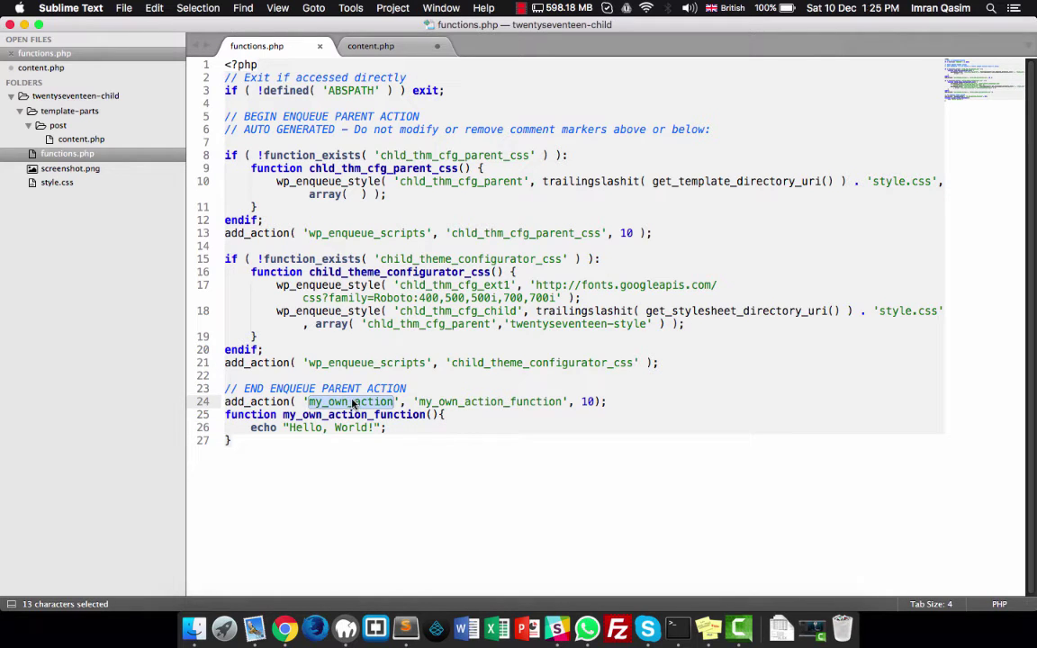
key(super+c)
click(388, 46)
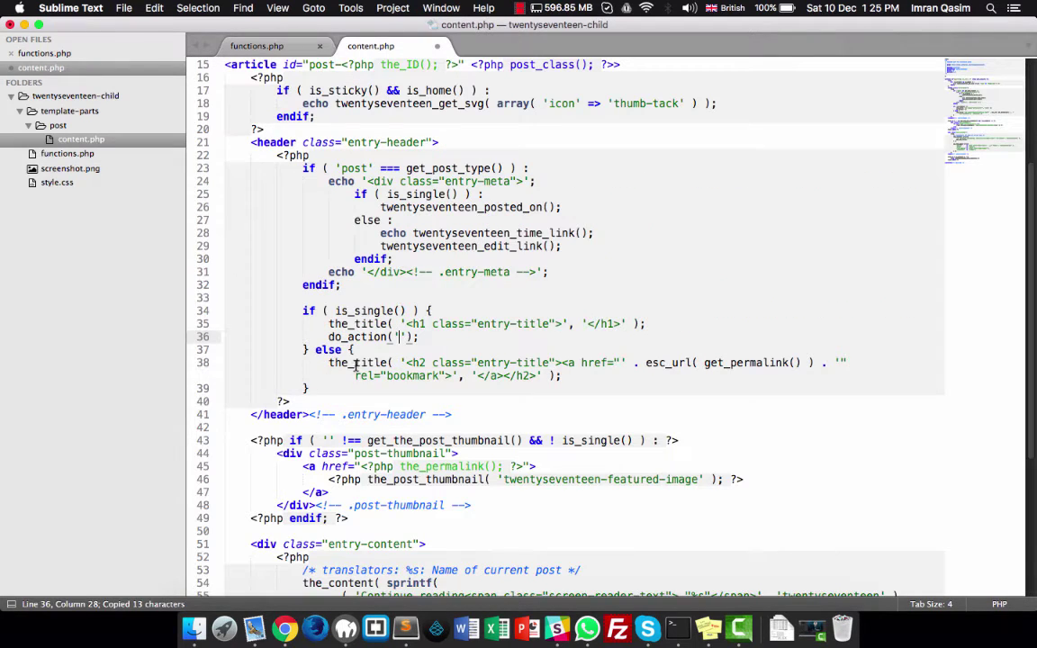
key(super+v)
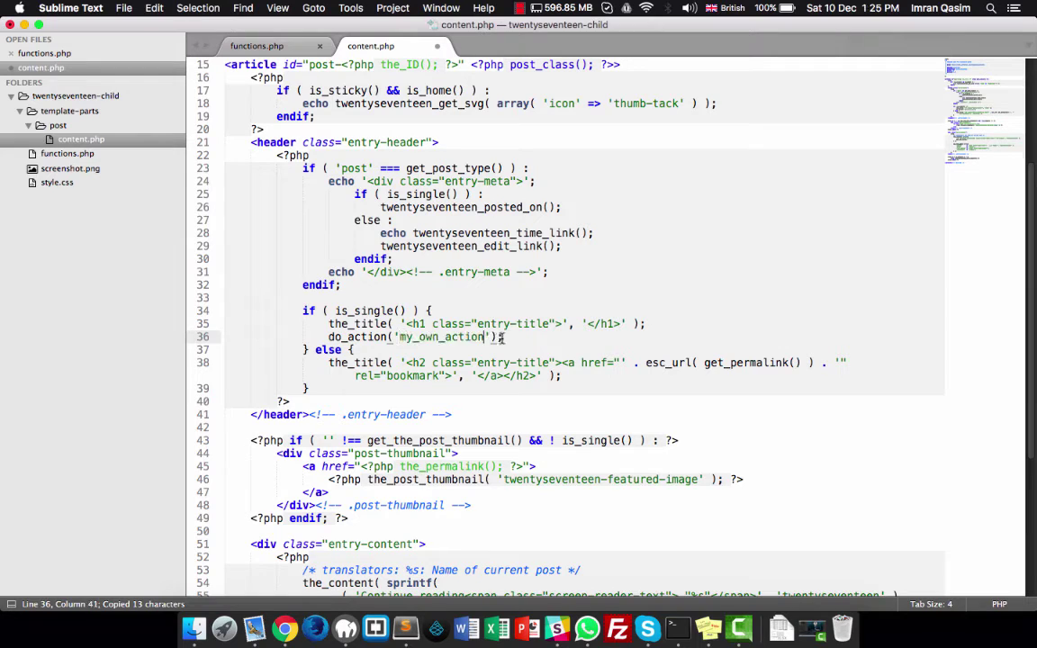
click(515, 337)
key(super+s)
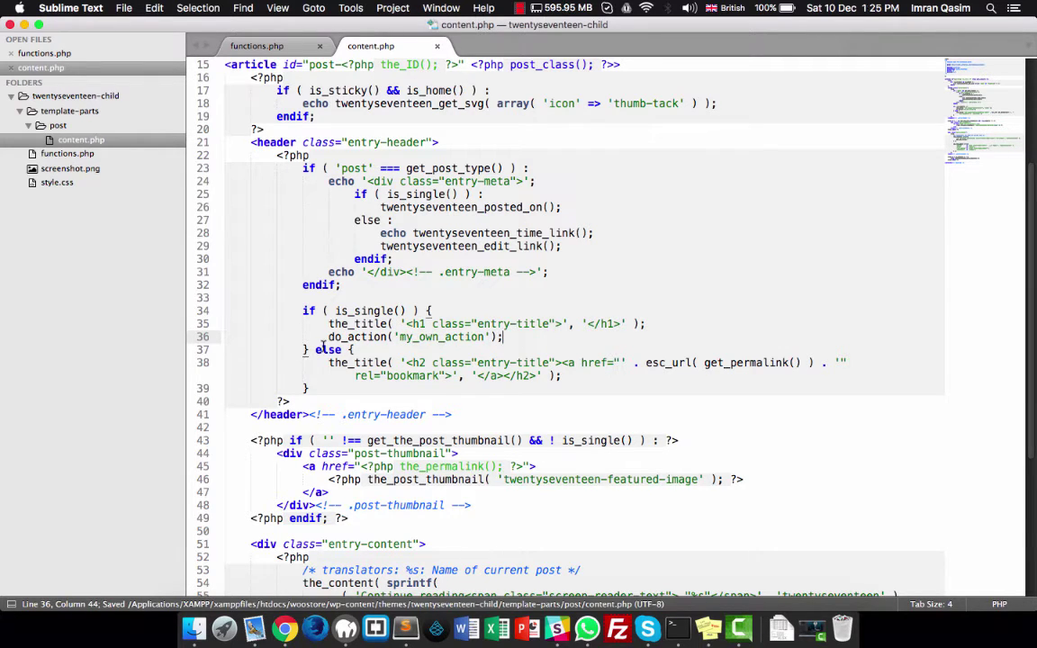
Reload The Famous Streets of London post and confirm Hello, World! appears under its title
click(283, 628)
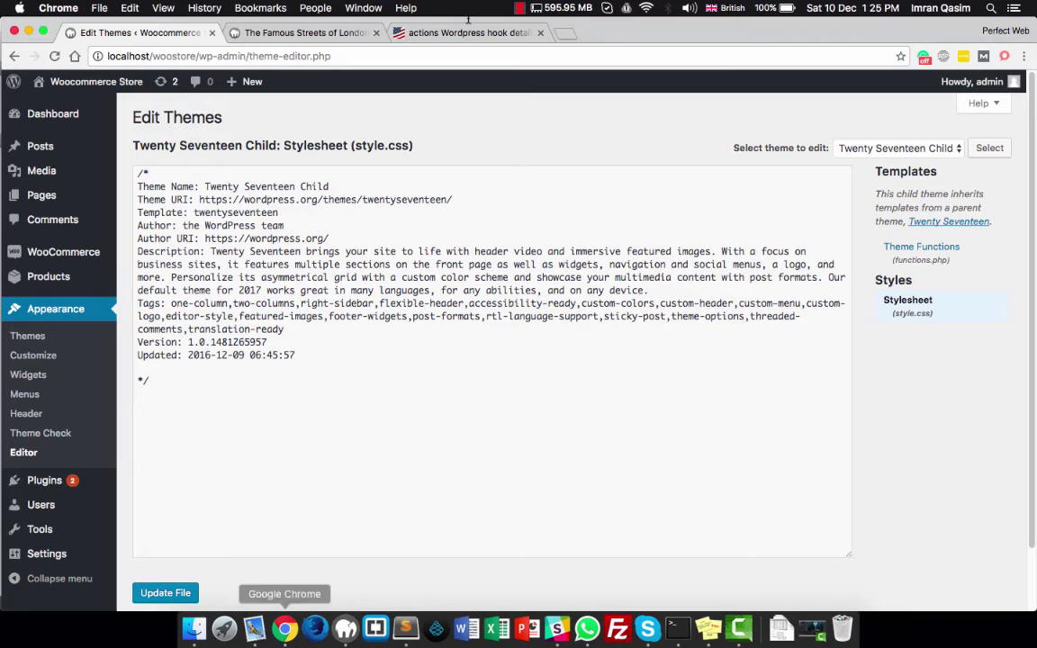
click(301, 32)
right_click(122, 263)
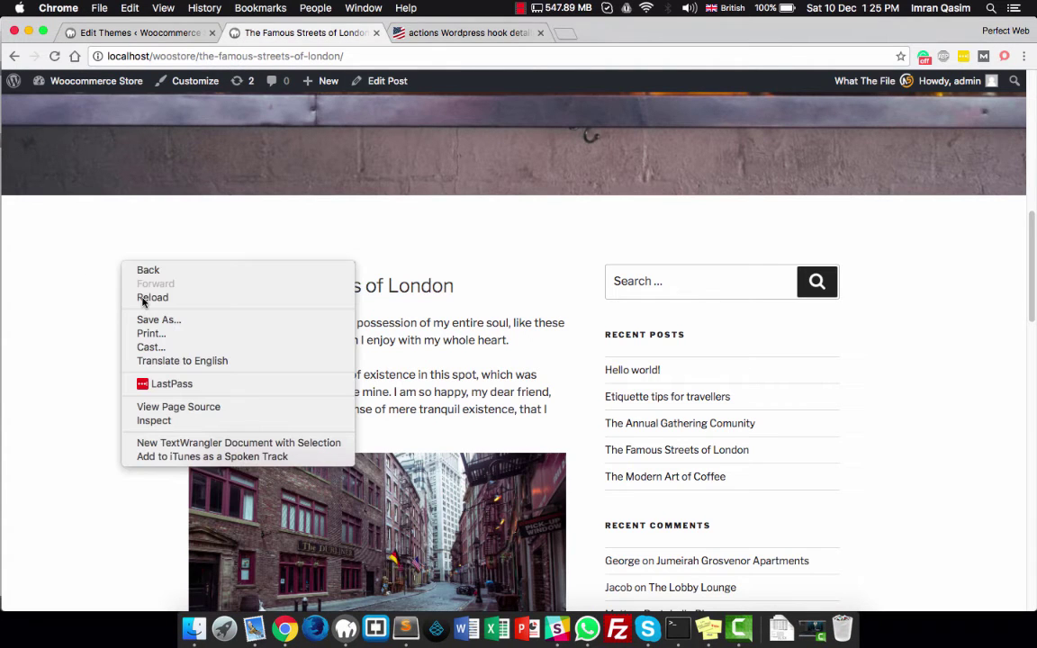
click(143, 297)
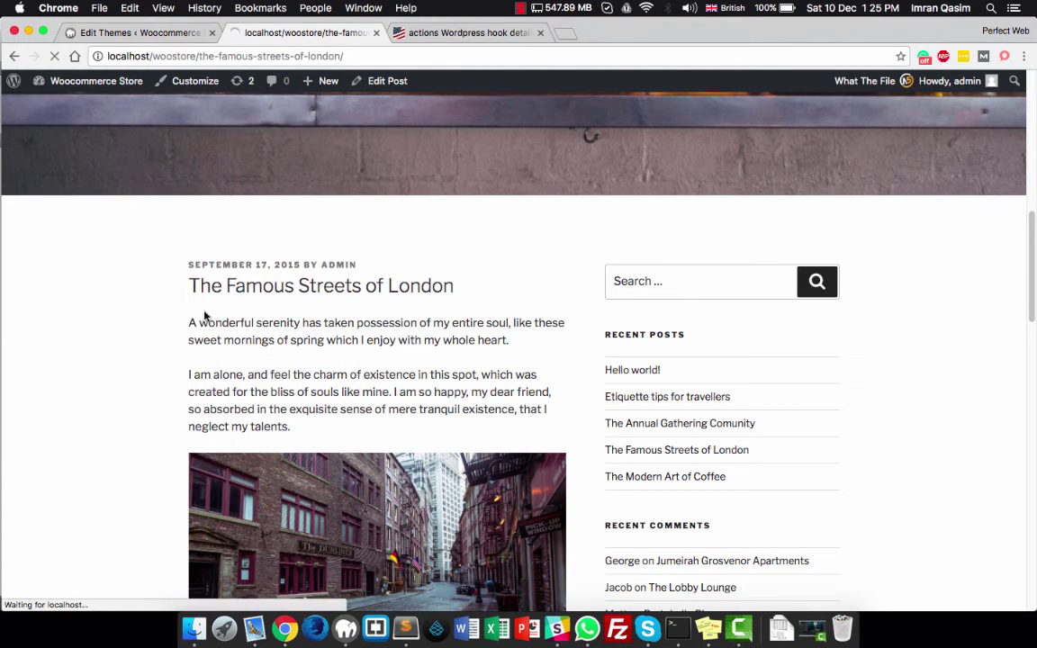
drag(189, 311, 266, 310)
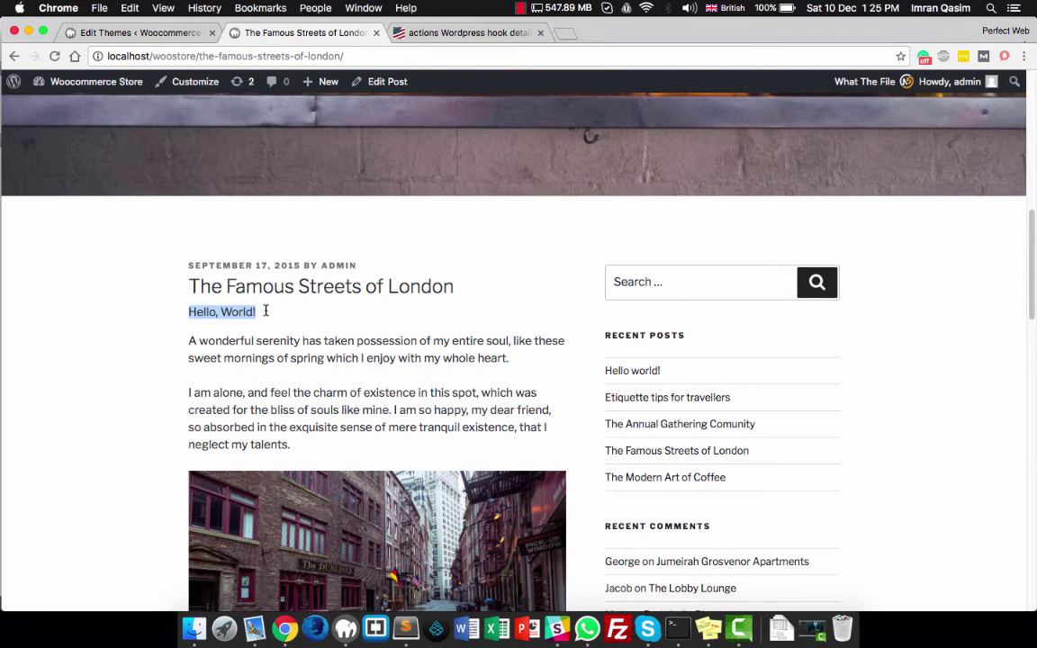
scroll(268, 313, up, 10)
scroll(489, 165, up, 5)
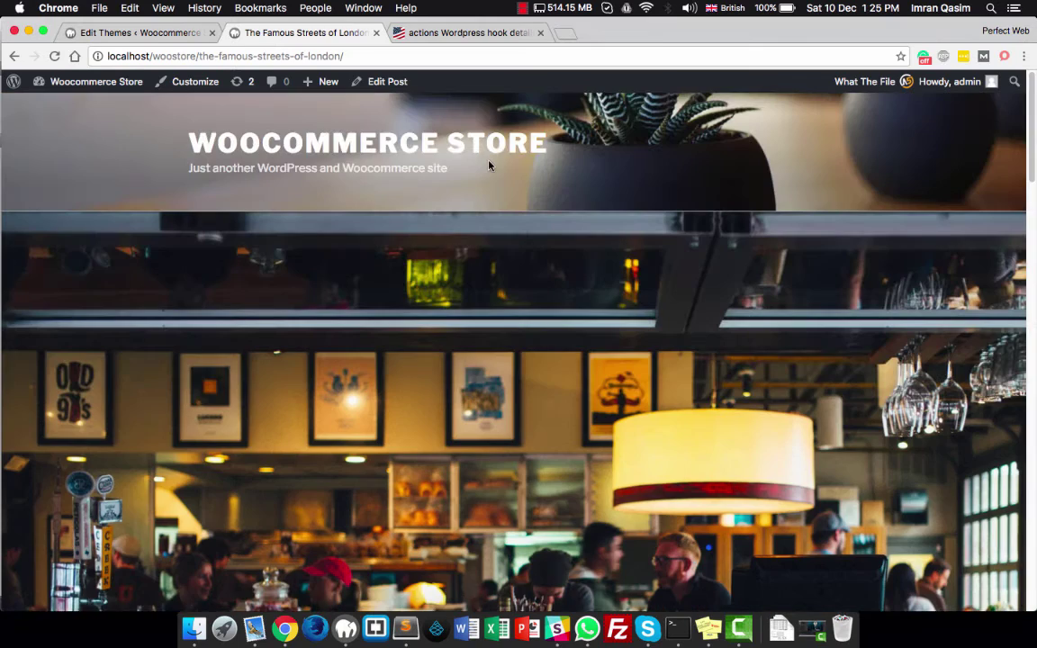
Open Etiquette tips for travellers from the home page and confirm its Hello, World! line
click(437, 150)
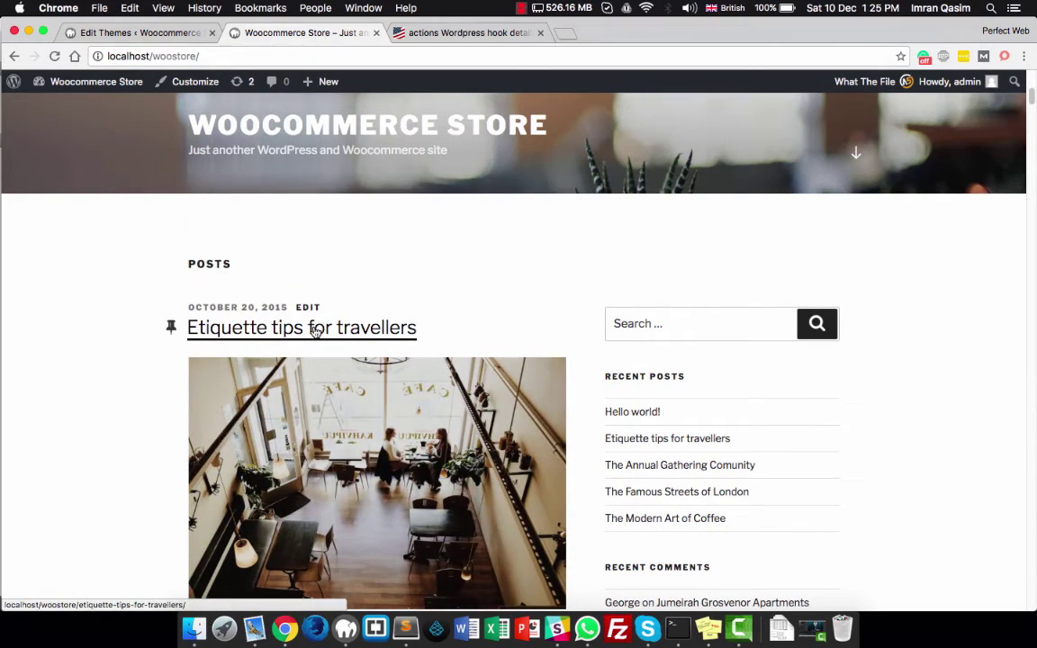
click(312, 328)
scroll(182, 429, down, 5)
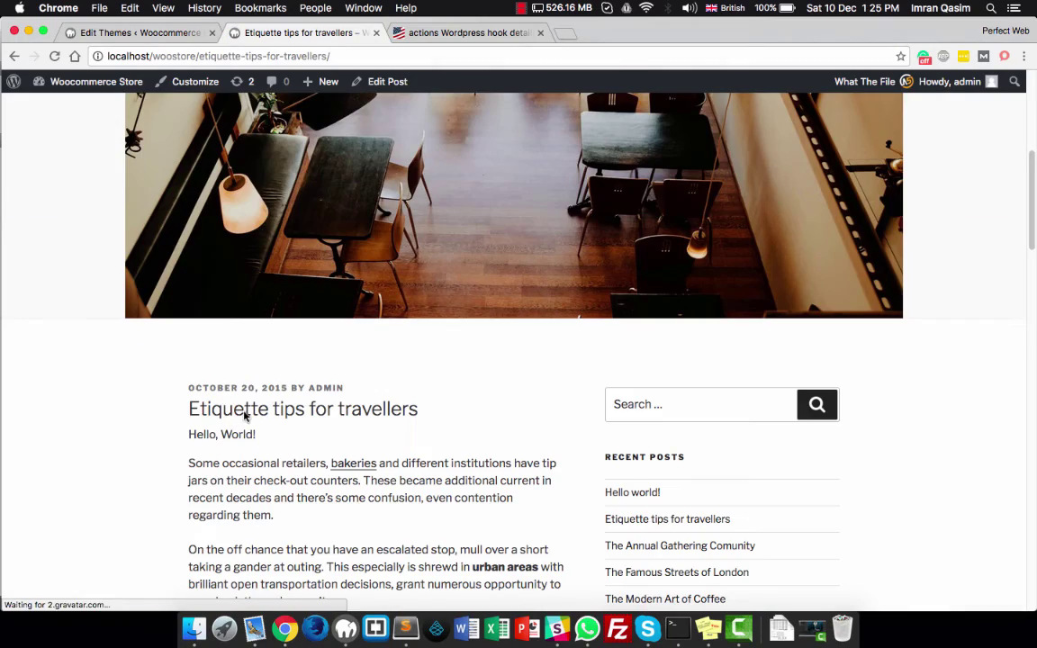
triple_click(260, 433)
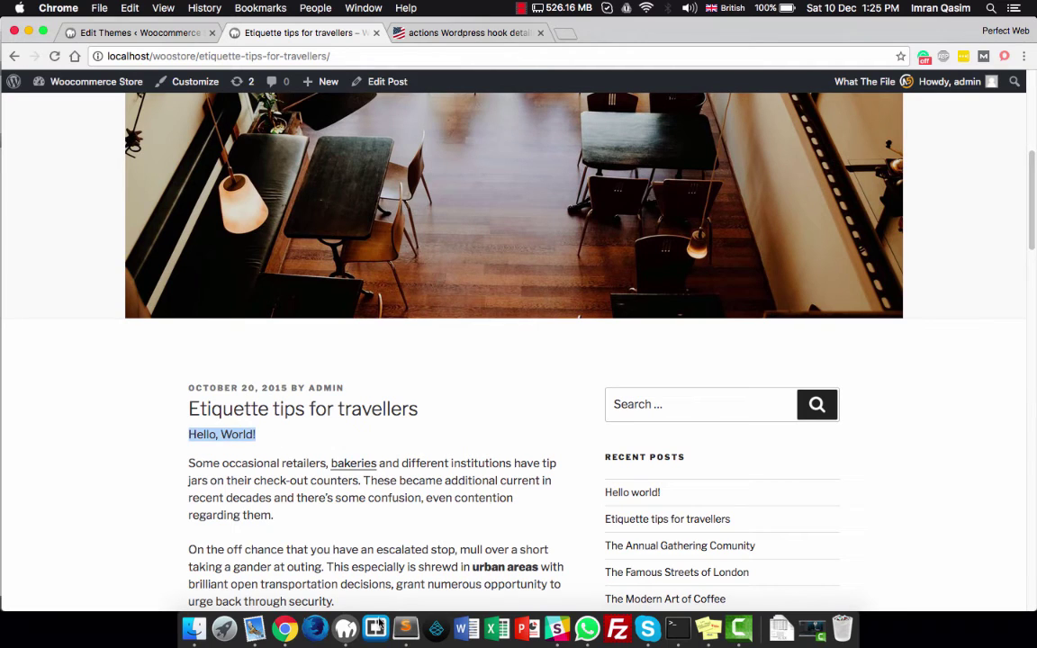
click(395, 625)
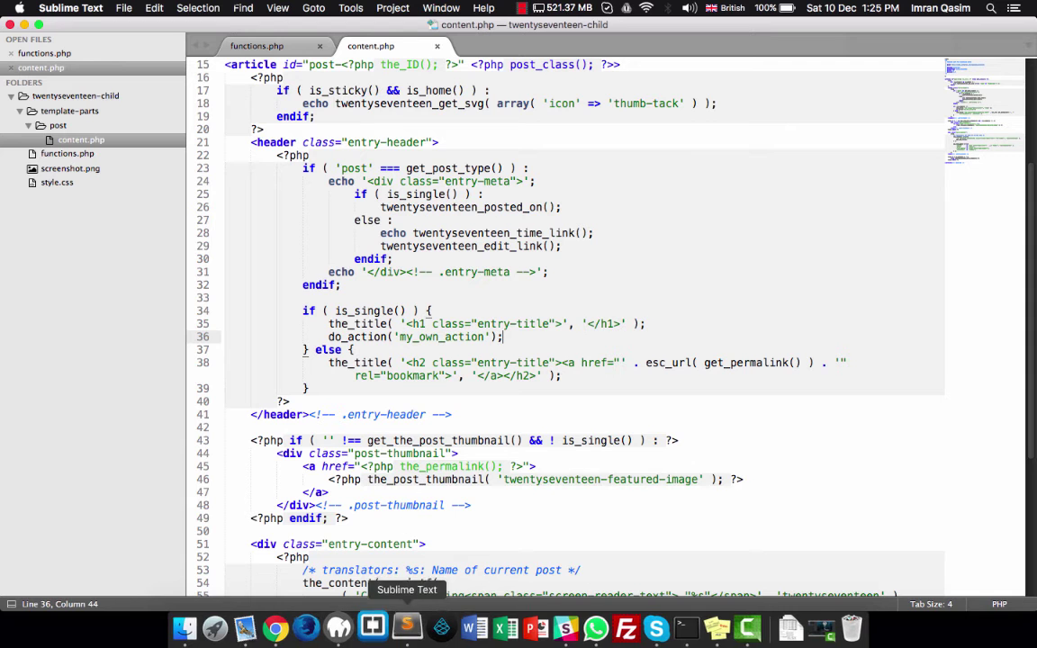
Add add_action('my_own_action','my_another_function',10) on a new line after line 24 in functions.php
click(213, 48)
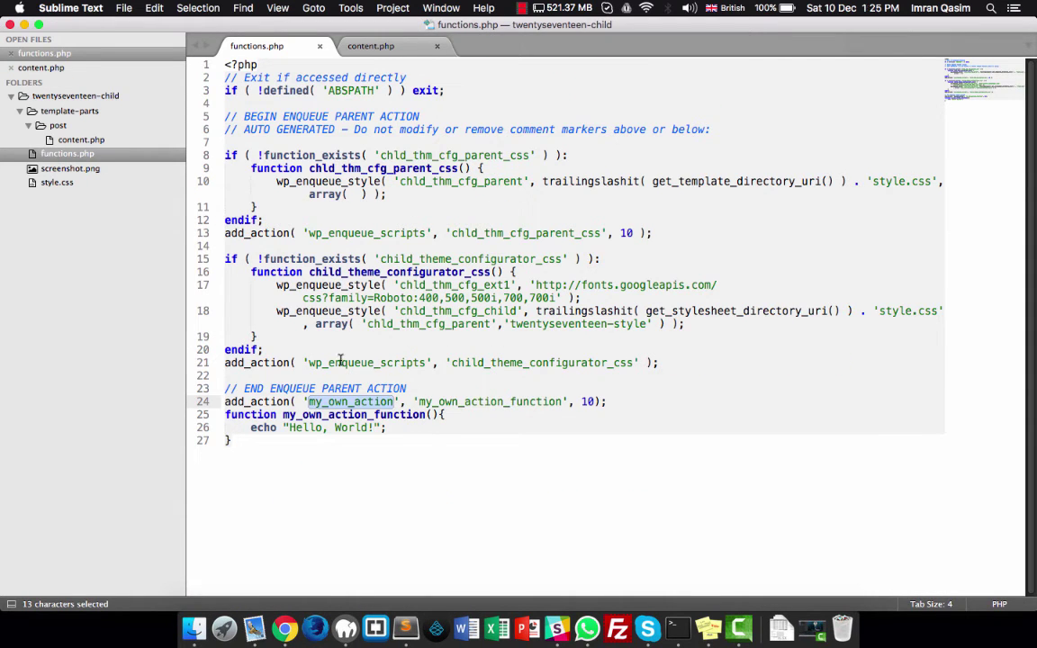
click(340, 363)
double_click(360, 363)
click(335, 401)
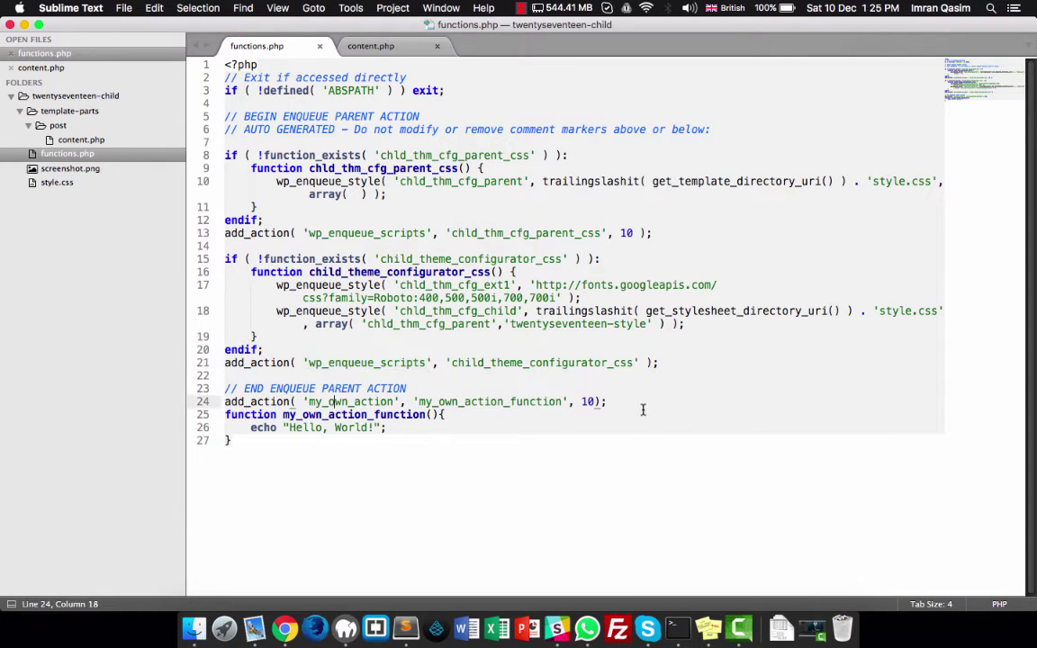
click(621, 403)
key(Return)
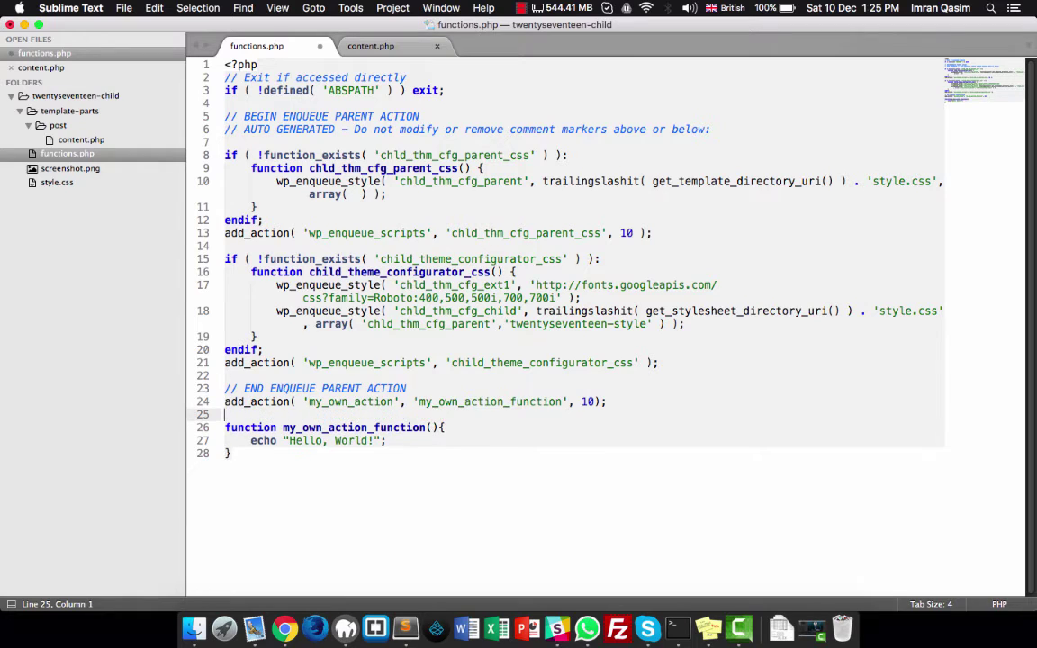
text(add_ac)
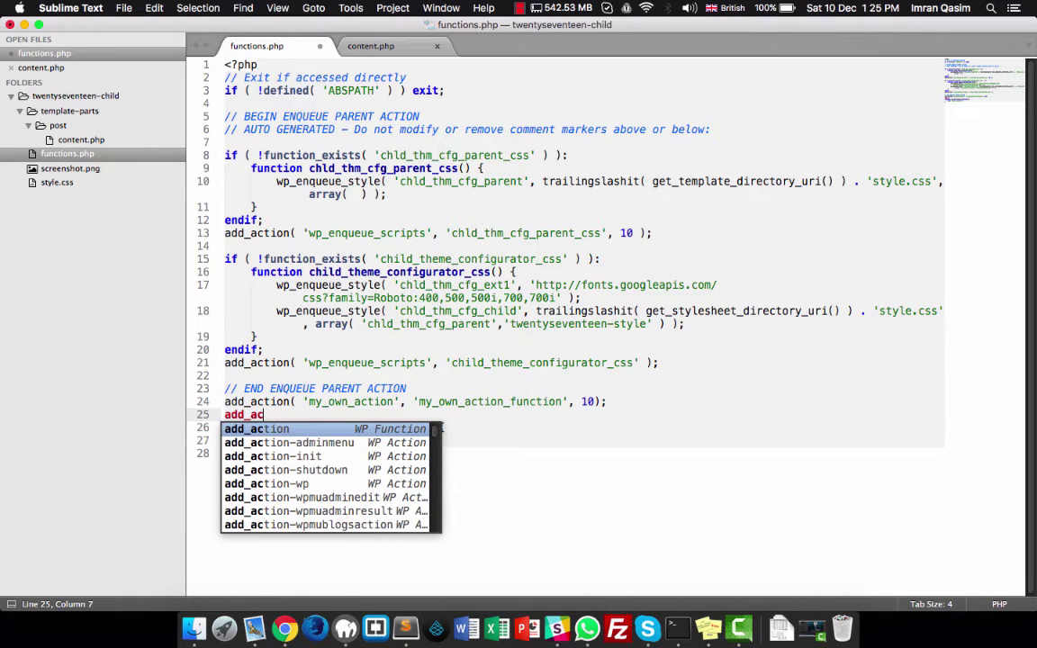
text(tion('m)
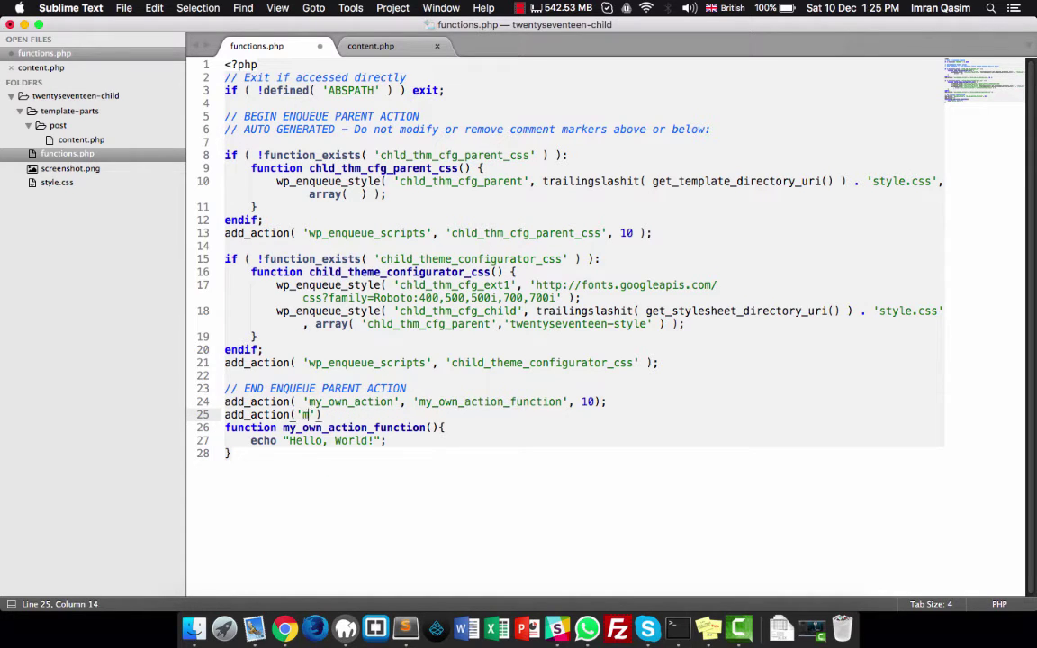
text(y_own_)
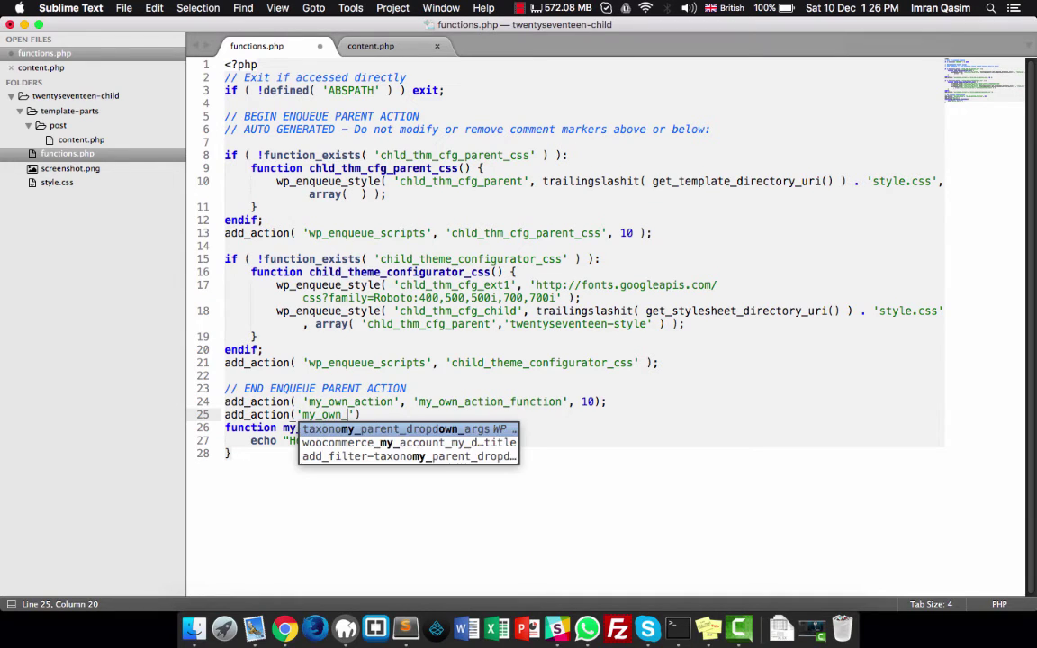
text(action',')
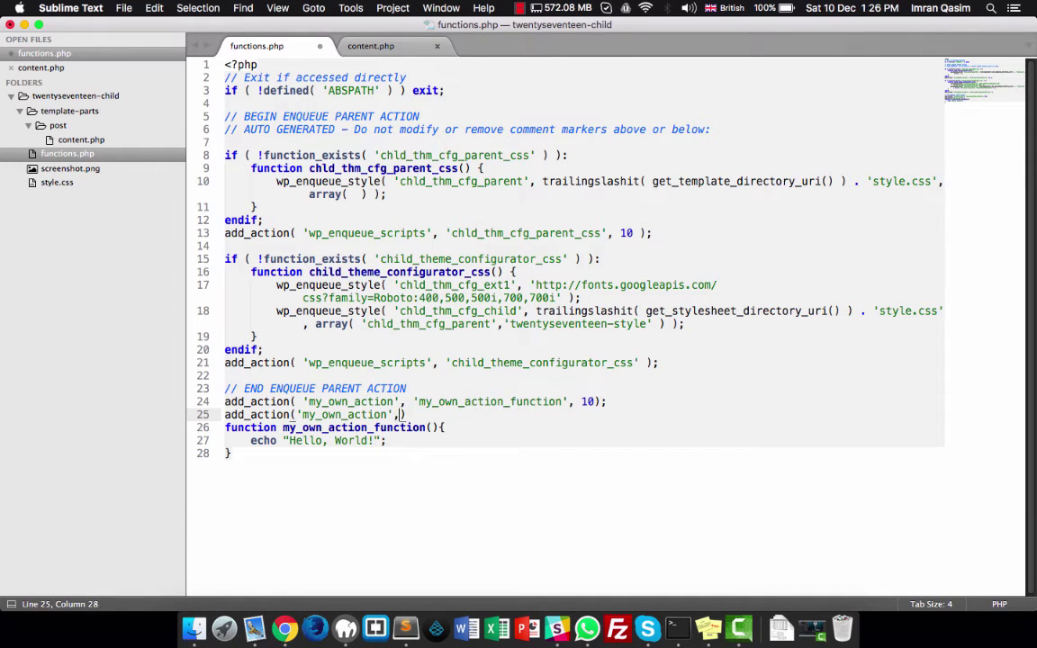
text(my_)
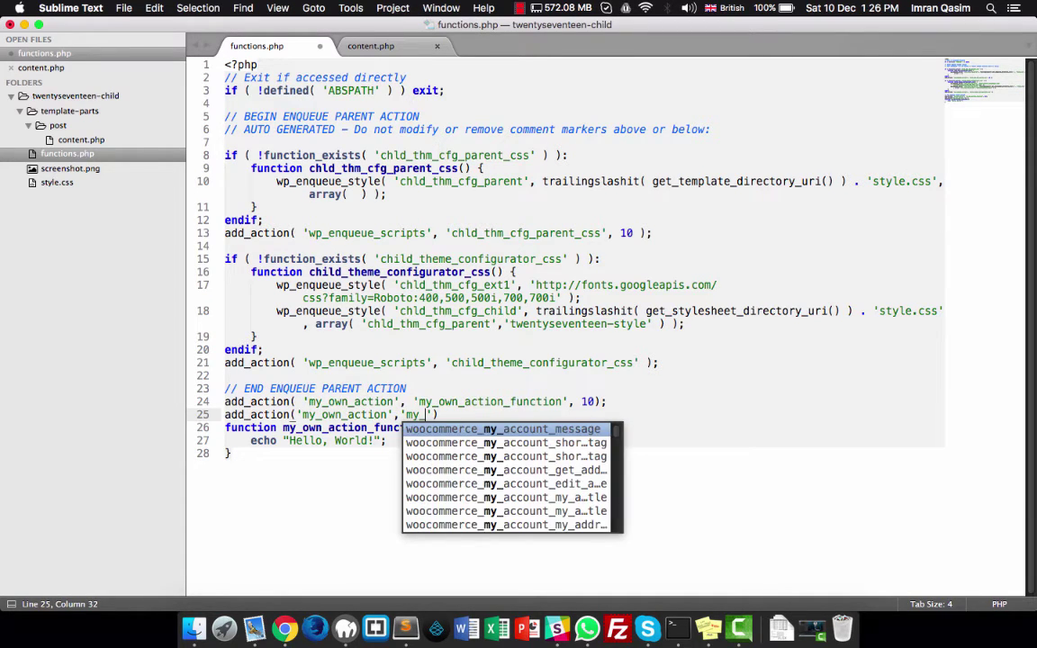
text(another)
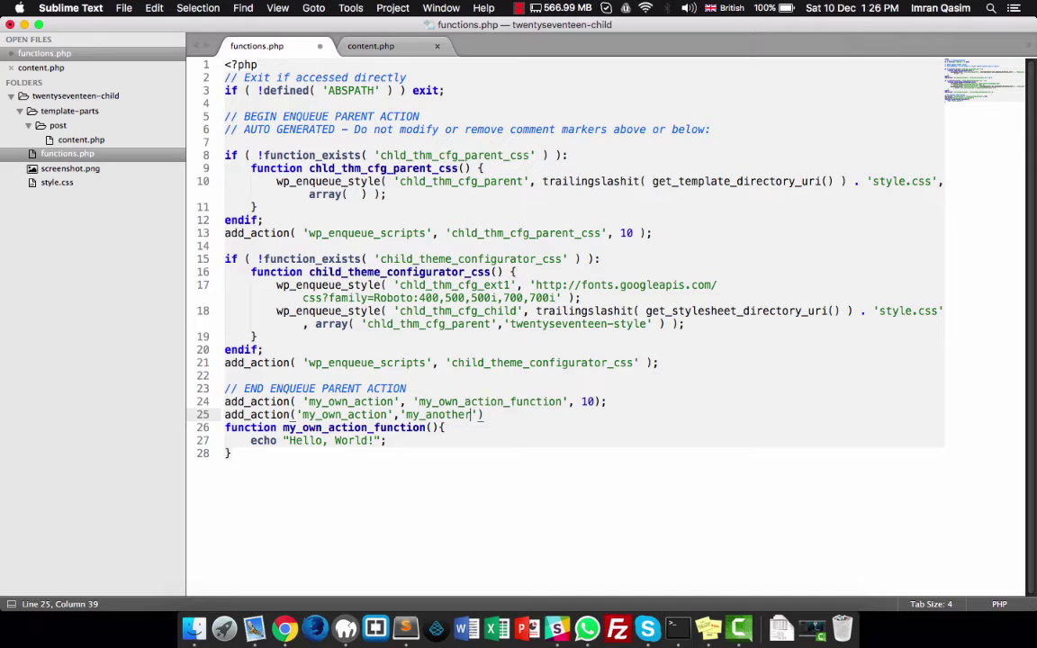
text(_function')
text(,1)
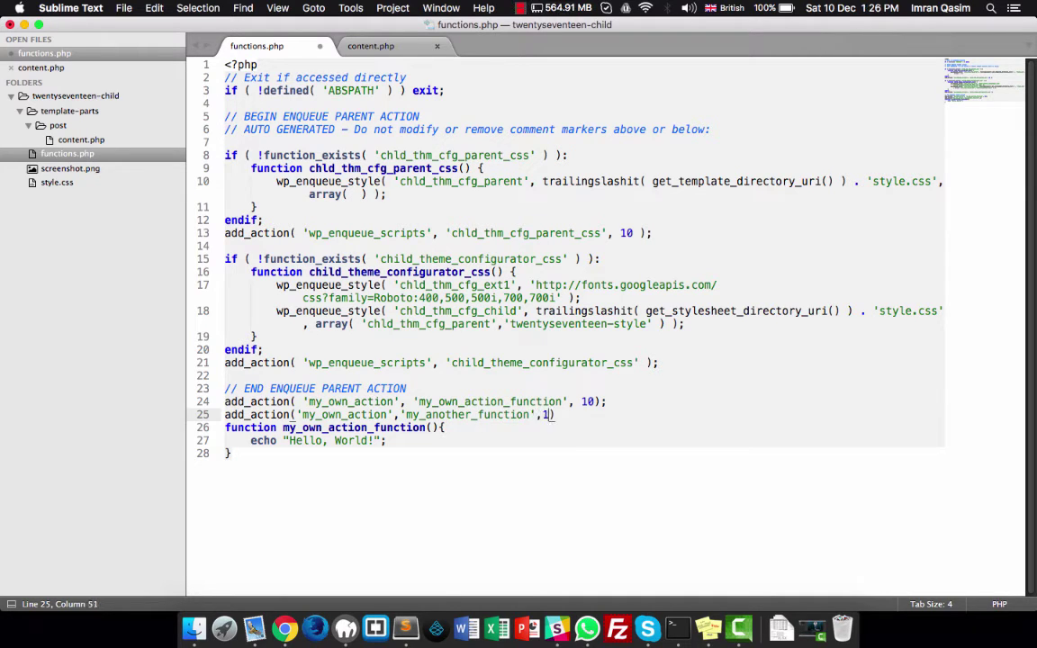
text(0)
key(Down)
key(Down)
key(Down)
key(Return)
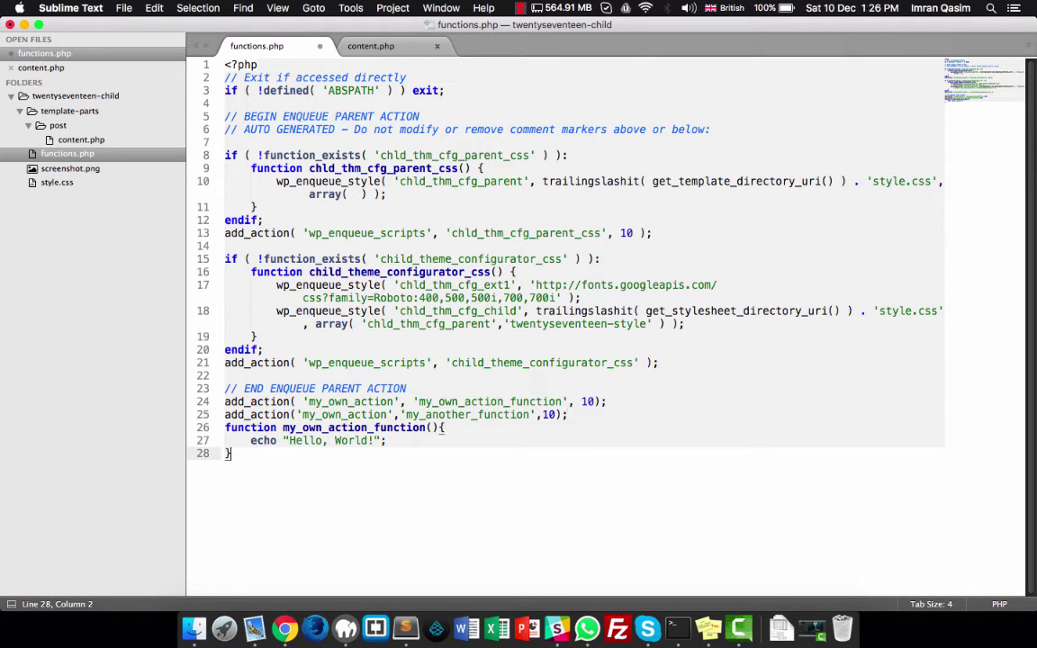
Define my_another_function echoing "Have a Good Day!" and save functions.php
text(func)
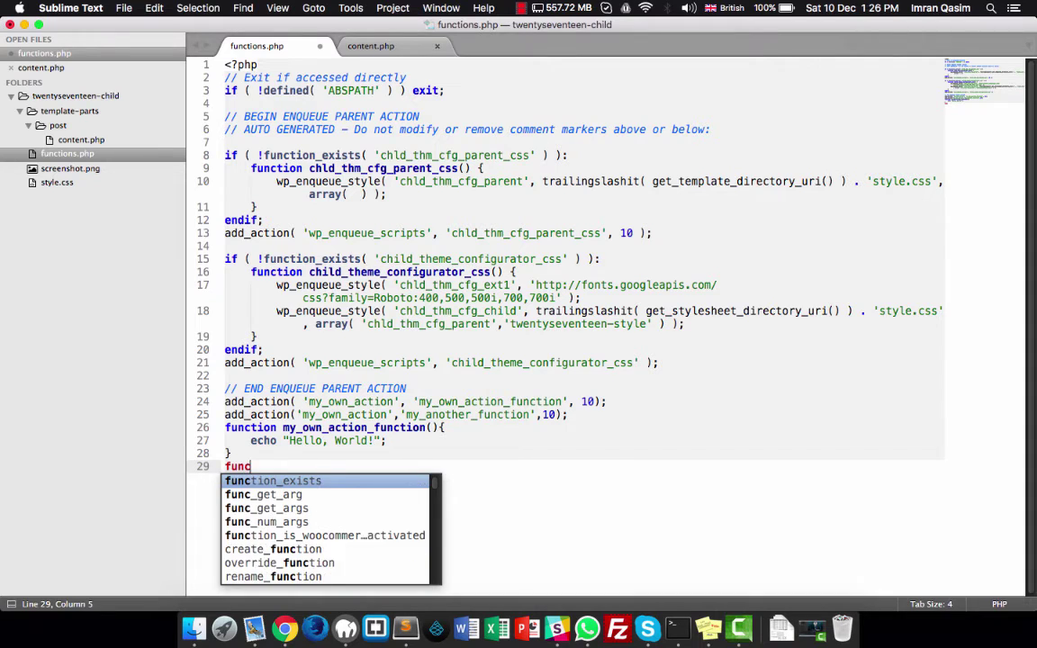
text(tion my_)
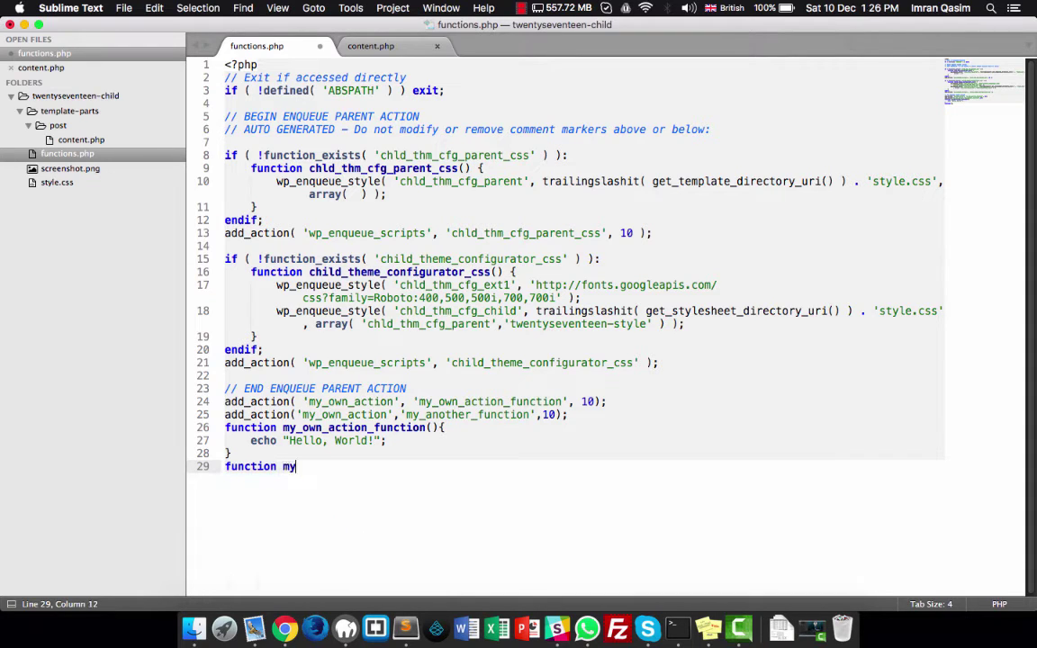
text(another_)
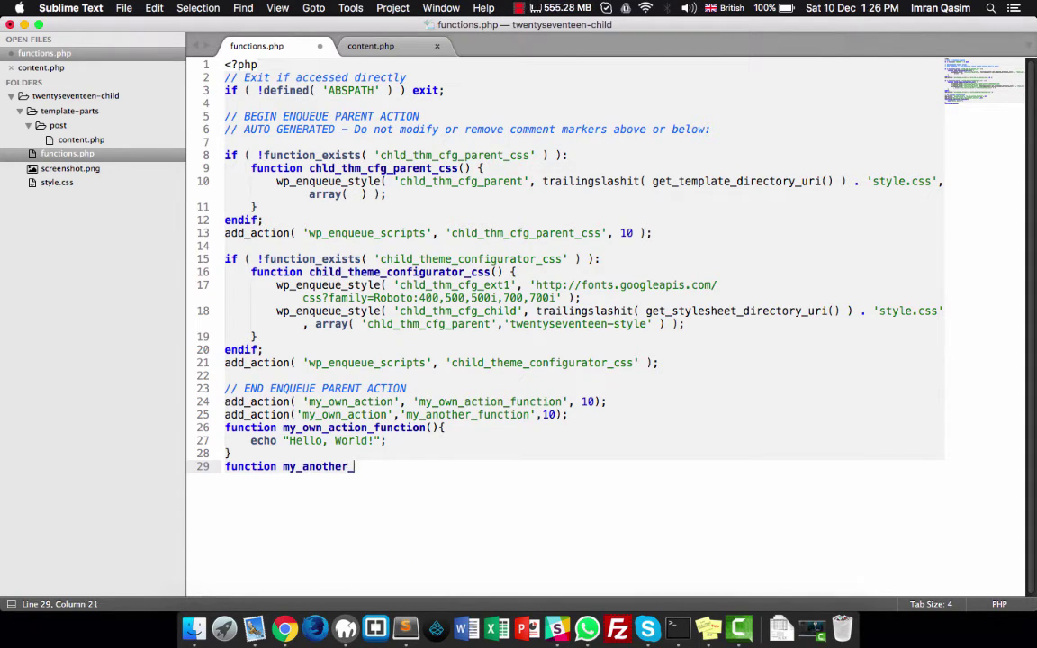
text(function)
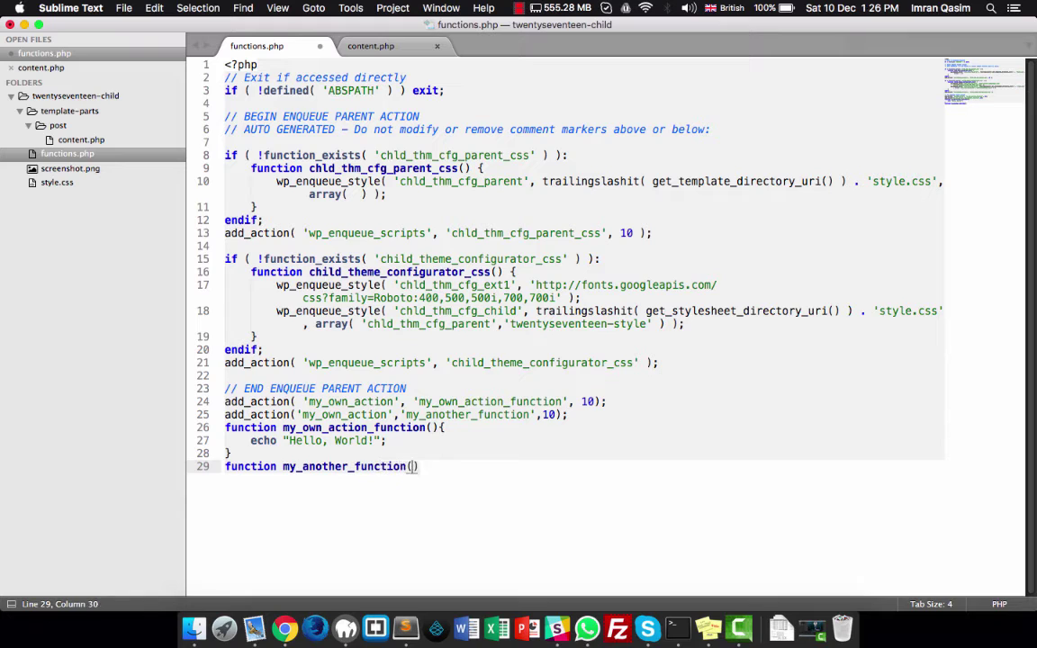
text((){)
key(Return)
text(ech)
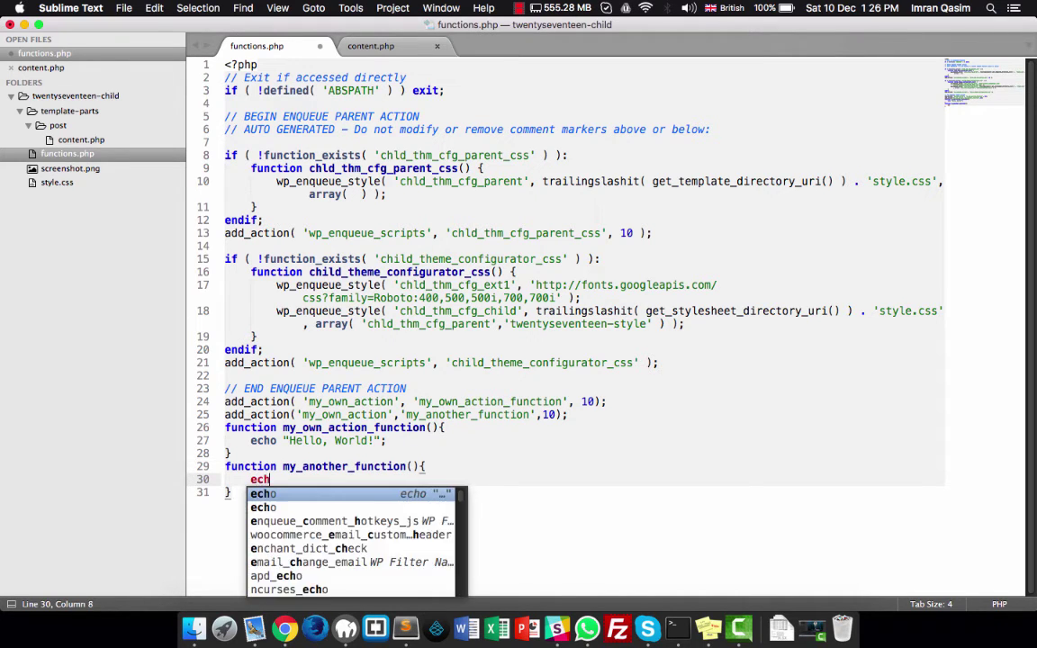
text(o "H)
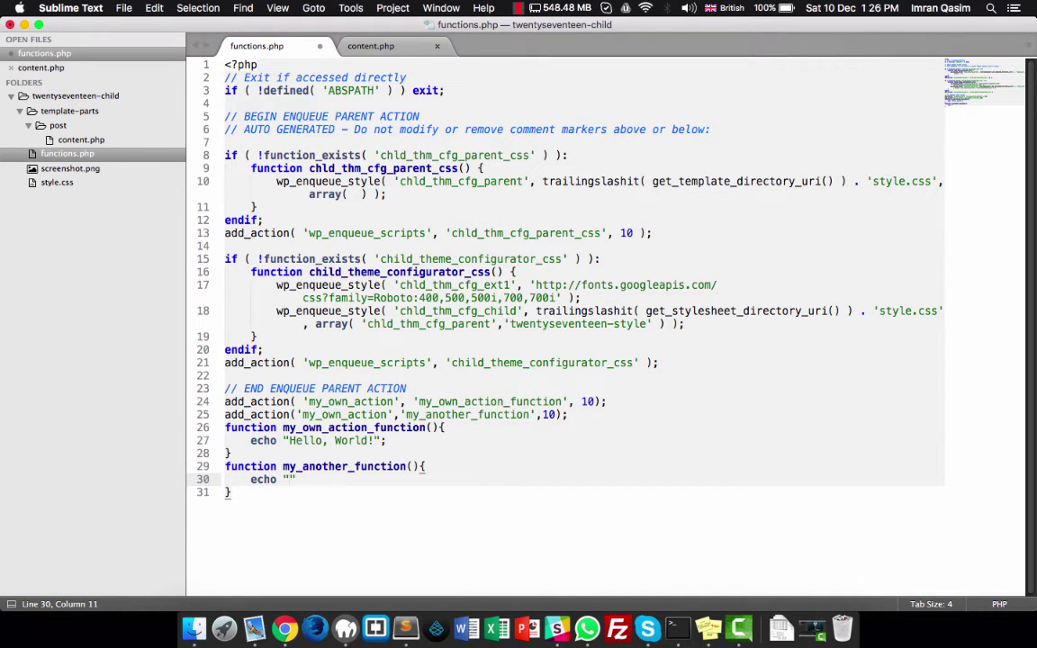
text(a)
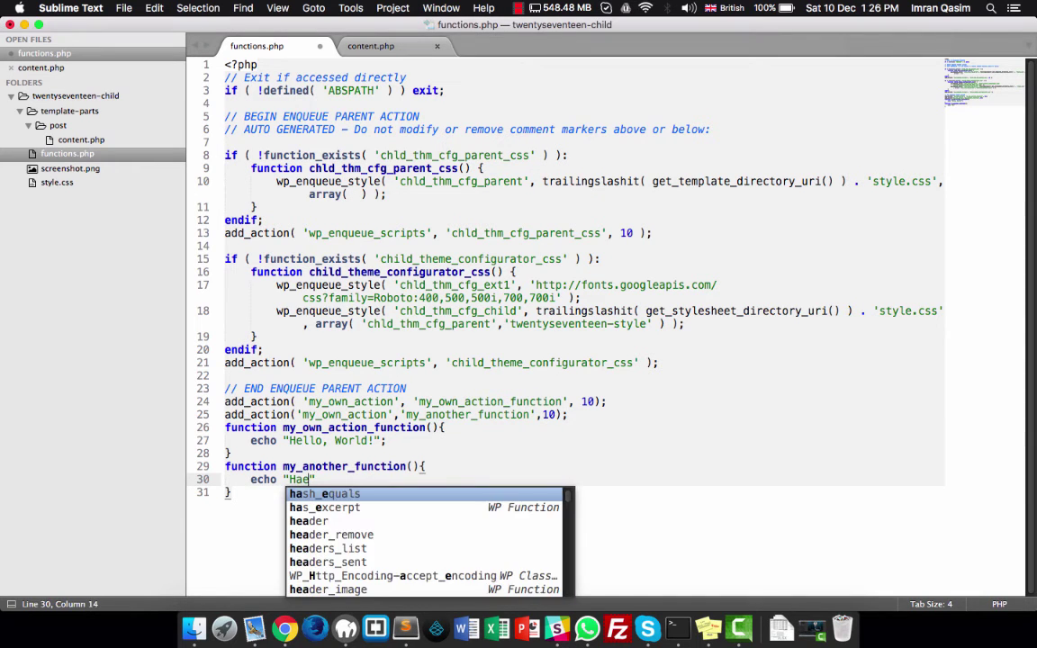
text(ve a Good)
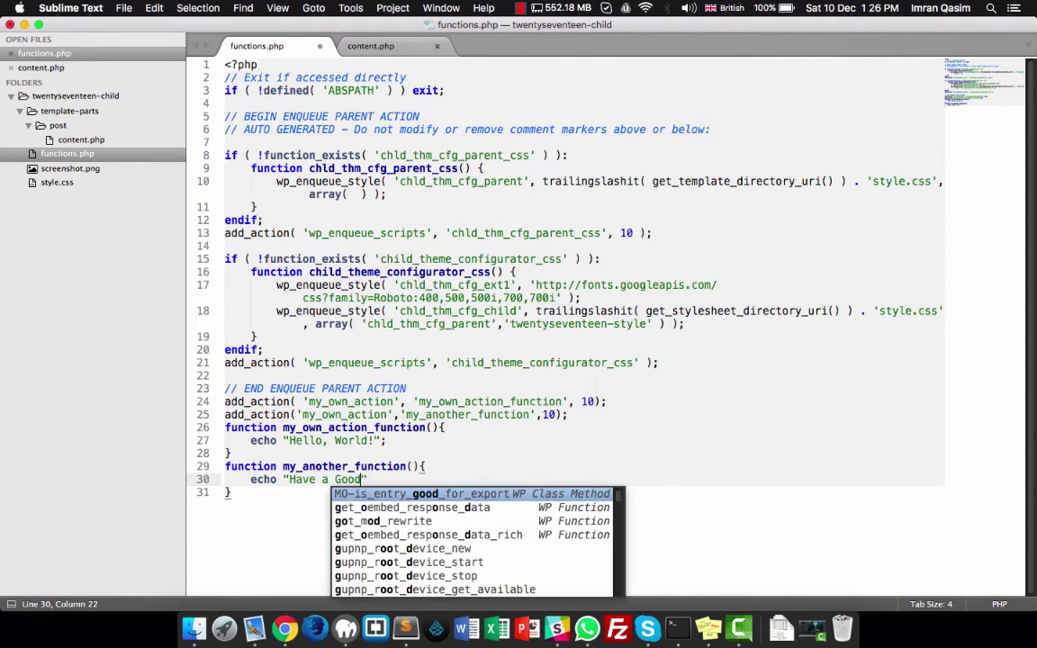
text( Day!)
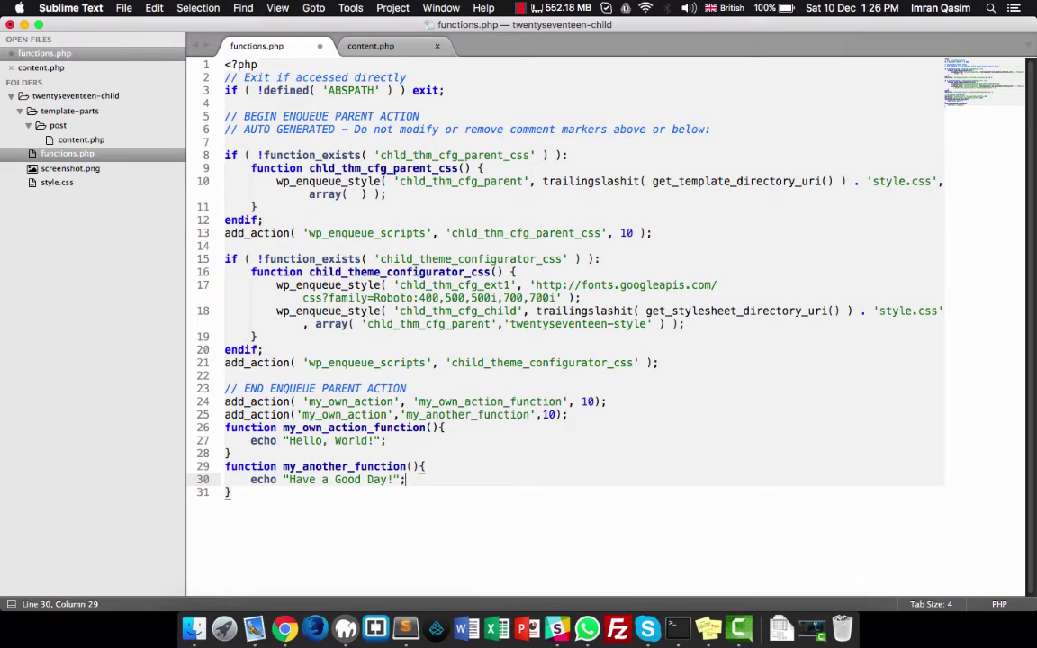
key(super+s)
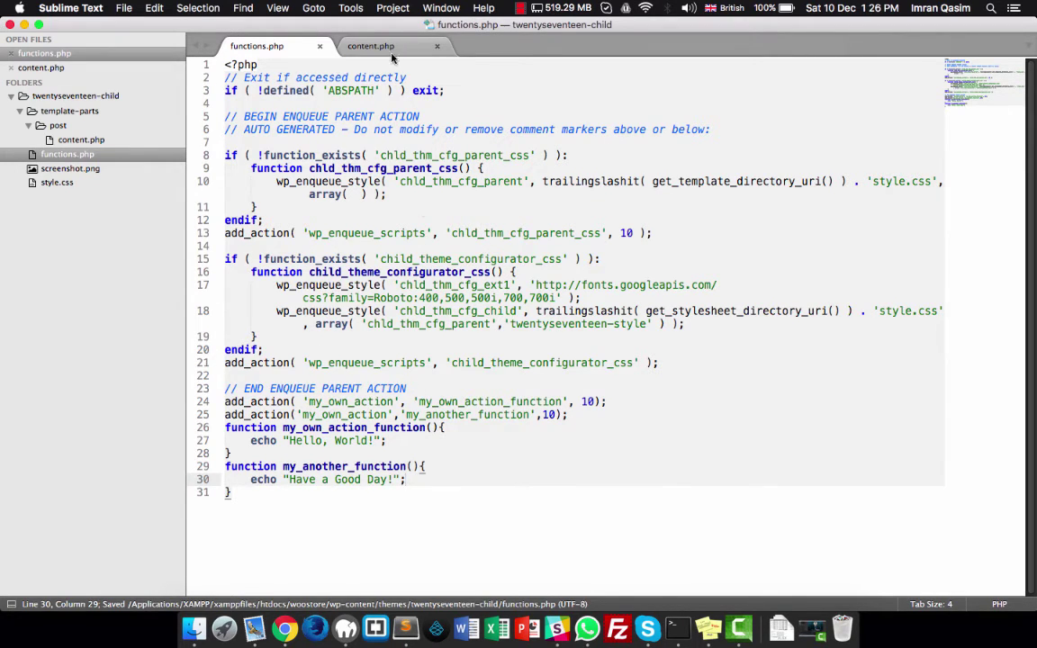
Point out the do_action('my_own_action') call in content.php, then return to functions.php
click(357, 49)
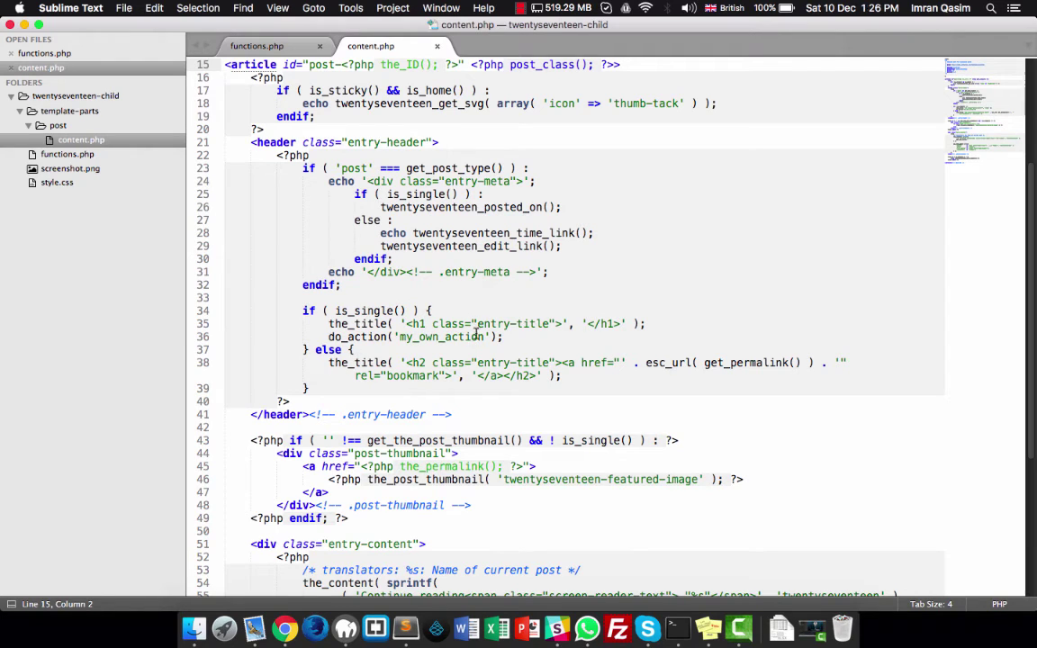
drag(327, 336, 504, 336)
click(259, 49)
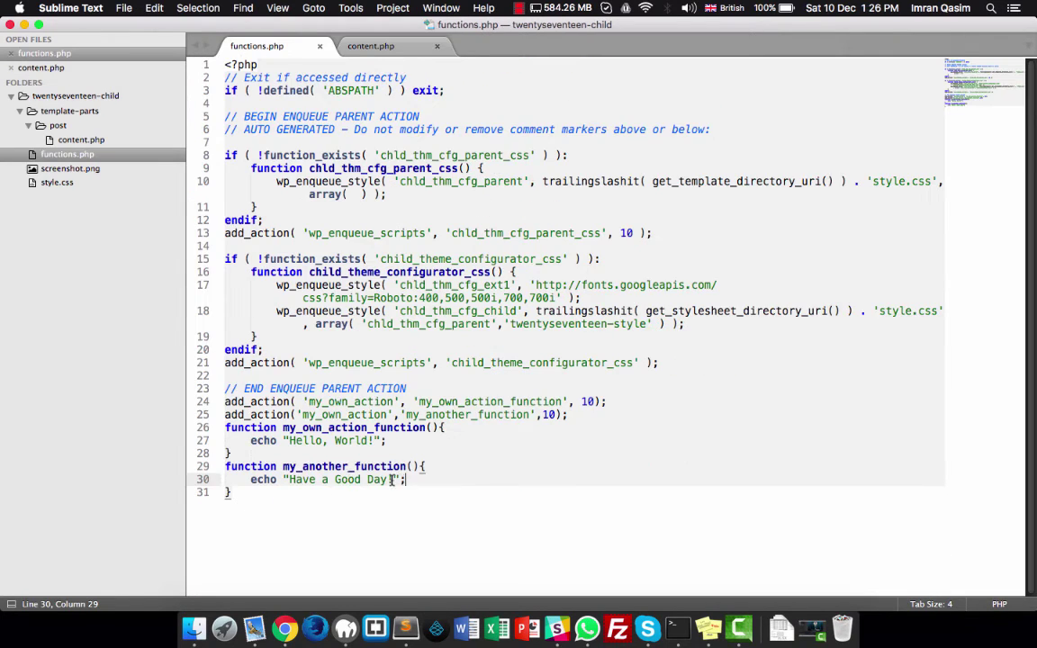
click(313, 440)
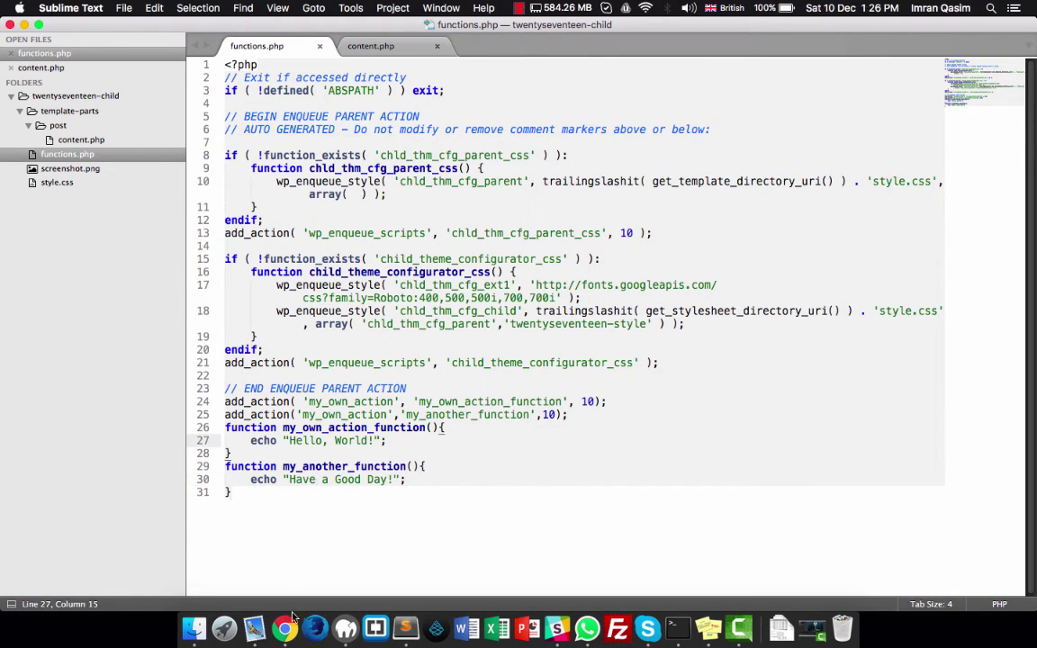
Reload the post in Chrome and highlight the combined 'Hello, World!Have a Good Day!' line
key(super+Tab)
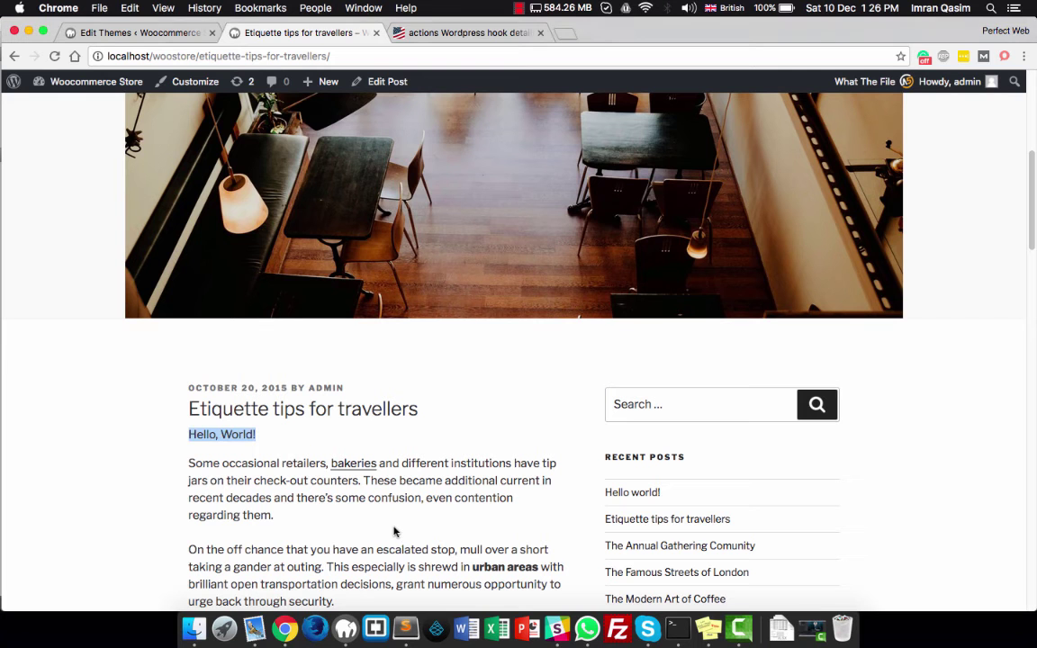
key(super+r)
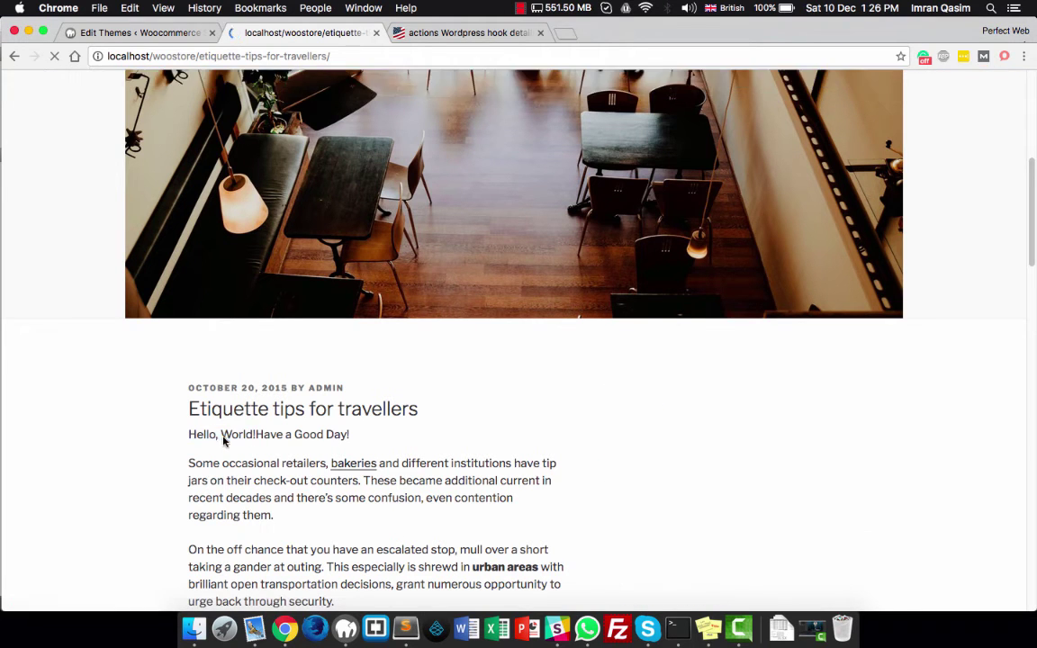
triple_click(360, 433)
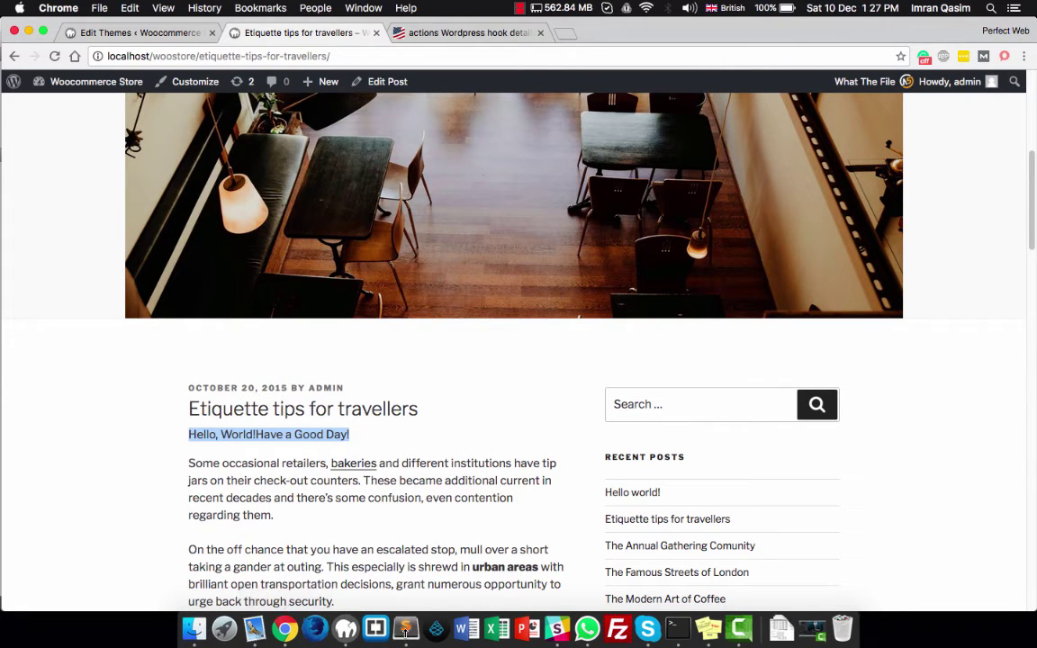
key(super+Tab)
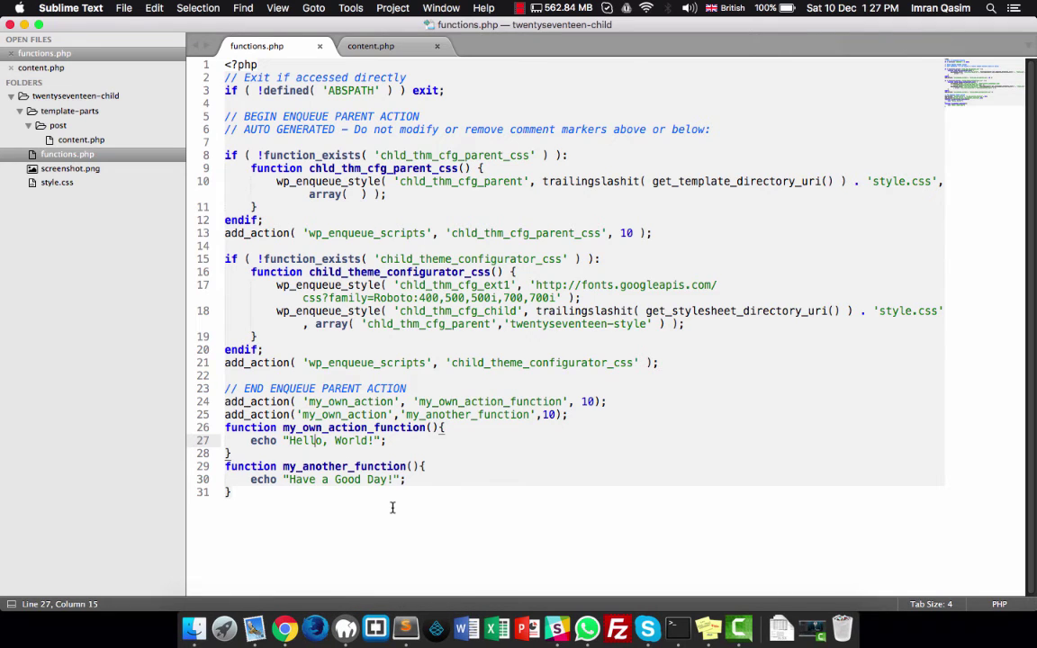
Wrap 'Hello, World!' in <p></p> and add an opening <p> before 'Have a Good Day!'
text(<p)
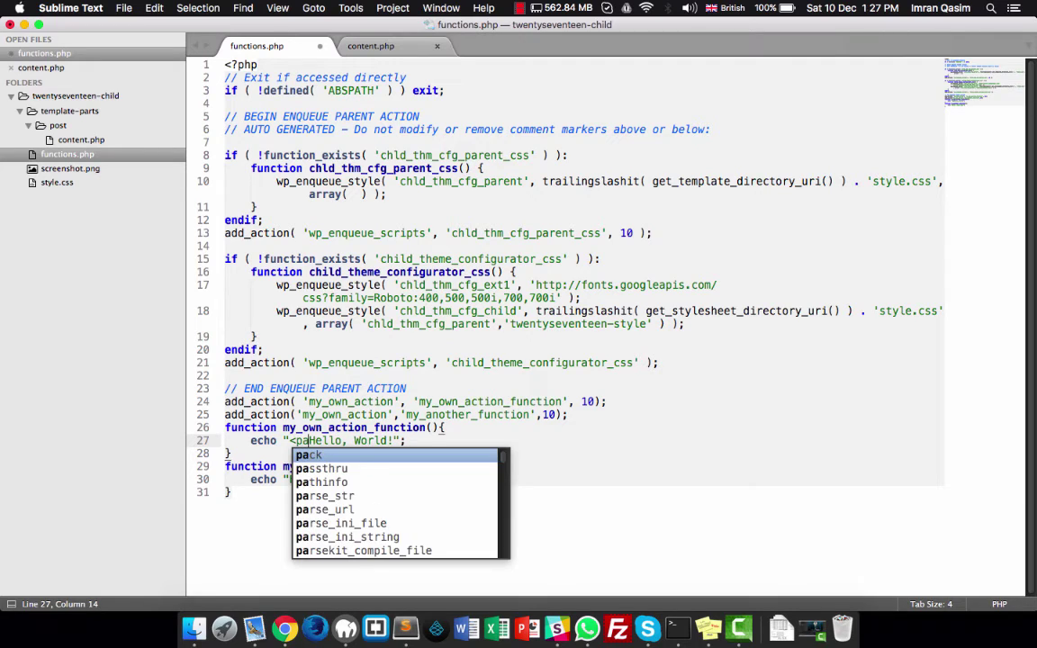
text(>)
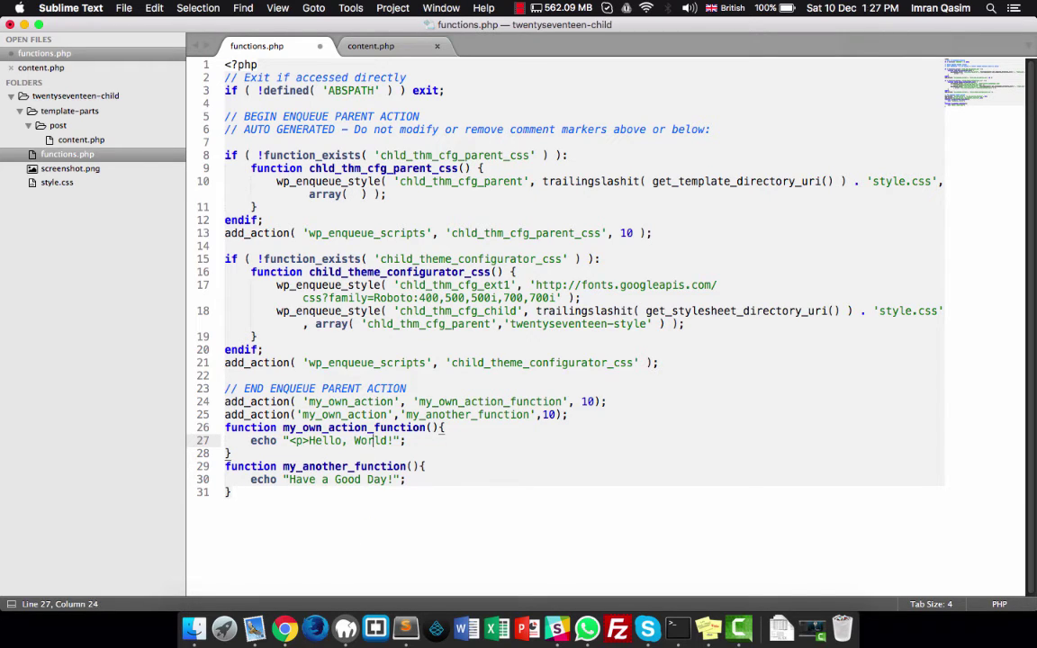
text(</p>)
click(289, 479)
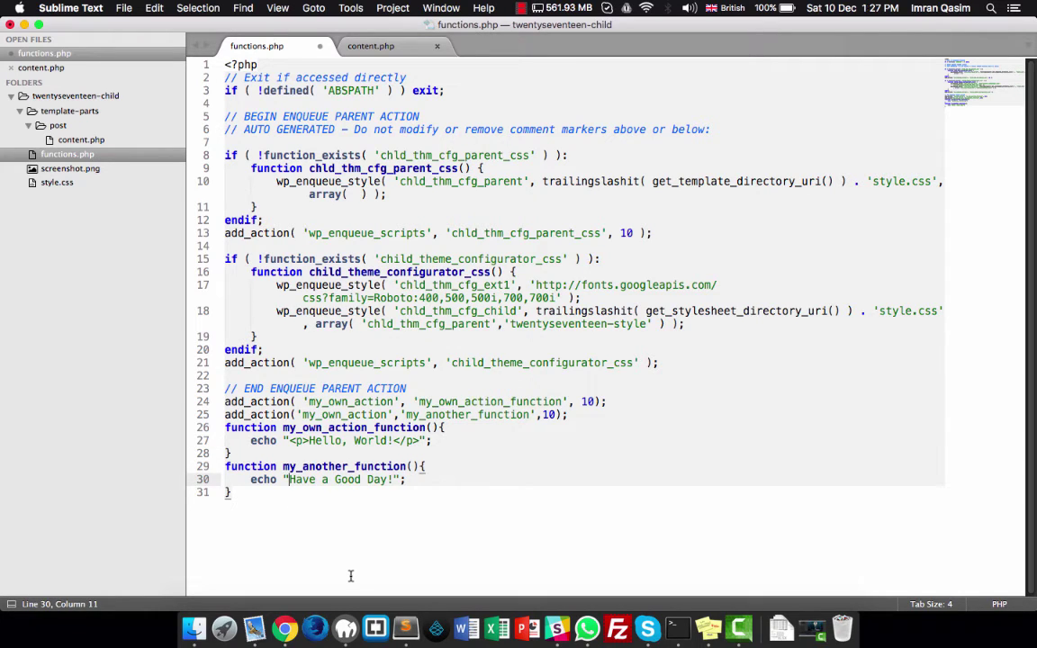
text(<p>)
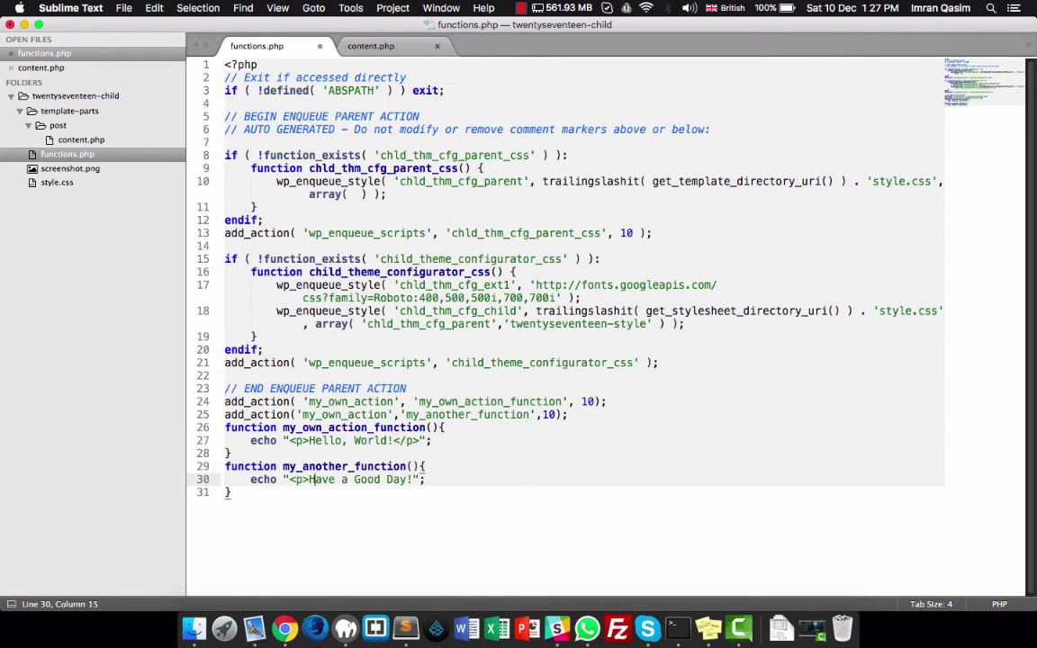
key(Right)
Close 'Have a Good Day!' with </p>, save, and reload the post to see two paragraphs
text(</)
text(p>)
key(ctrl+s)
key(super+Tab)
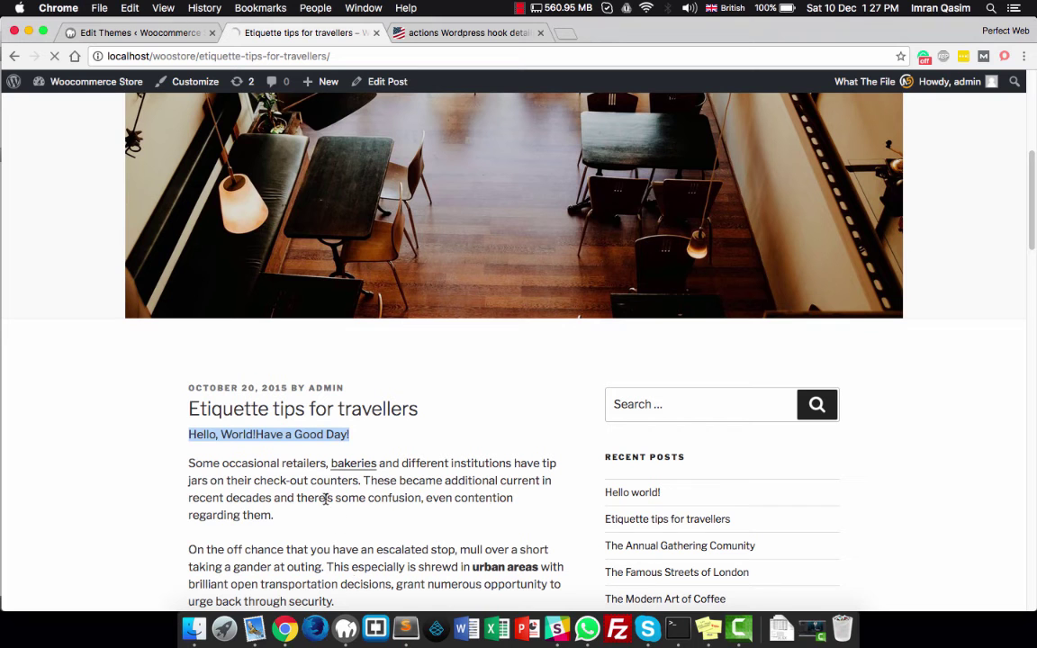
key(super+r)
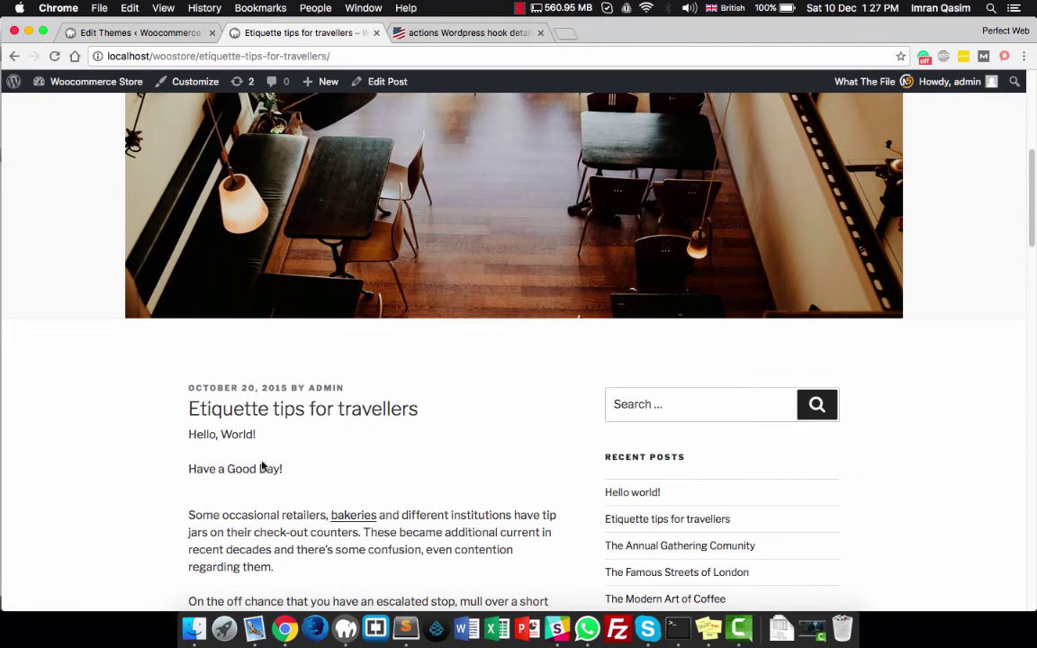
drag(189, 433, 298, 485)
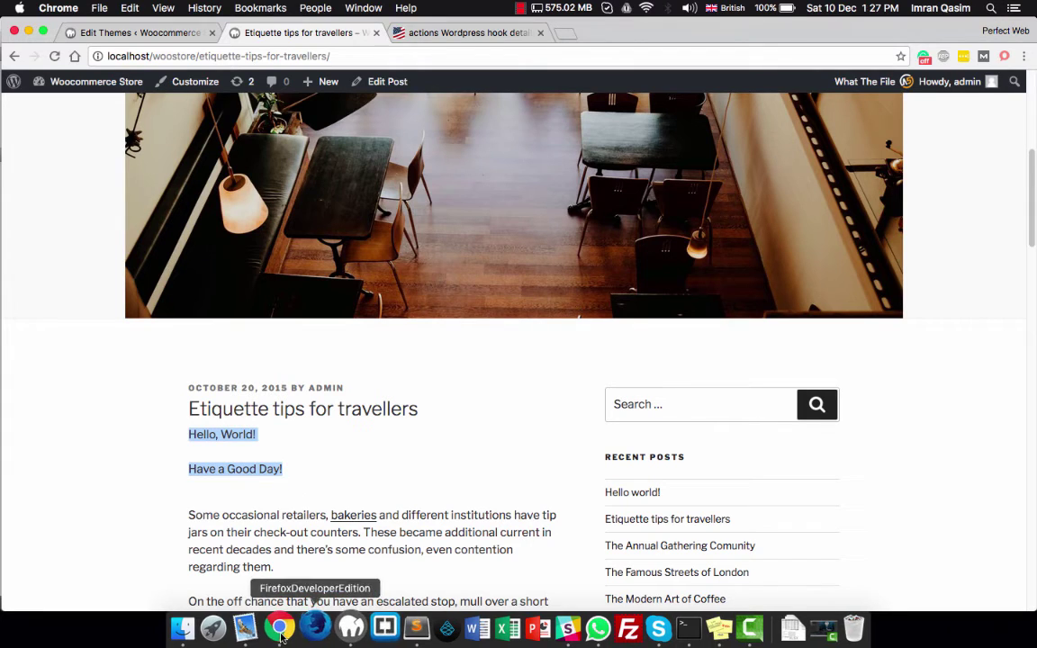
click(405, 628)
Change my_another_function's hook priority on line 25 from 10 to 5, save, and reload the post
click(588, 401)
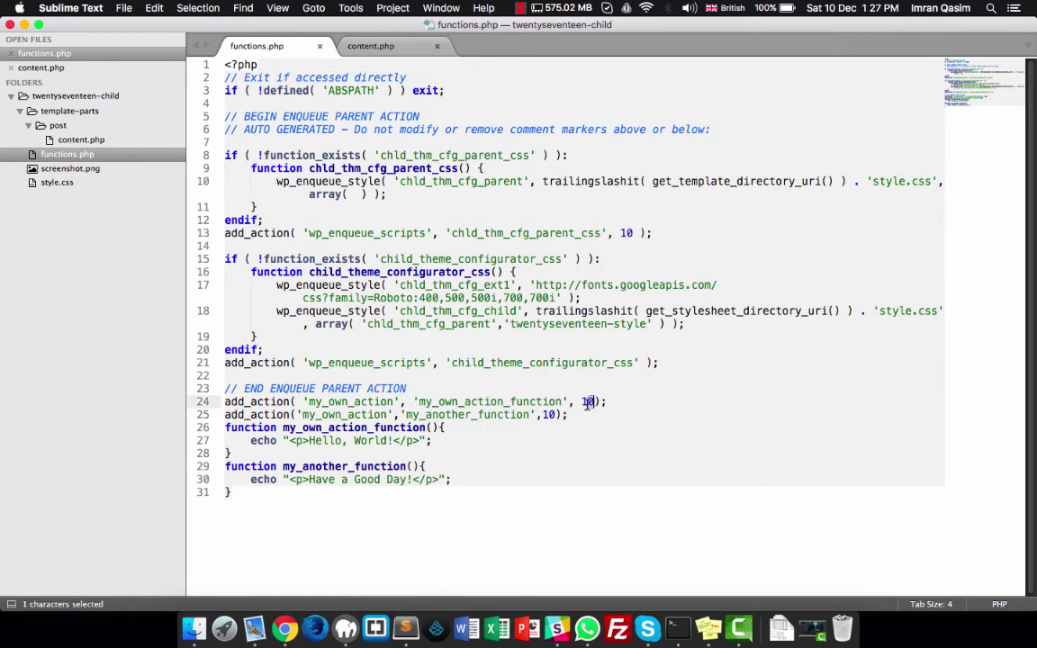
double_click(548, 413)
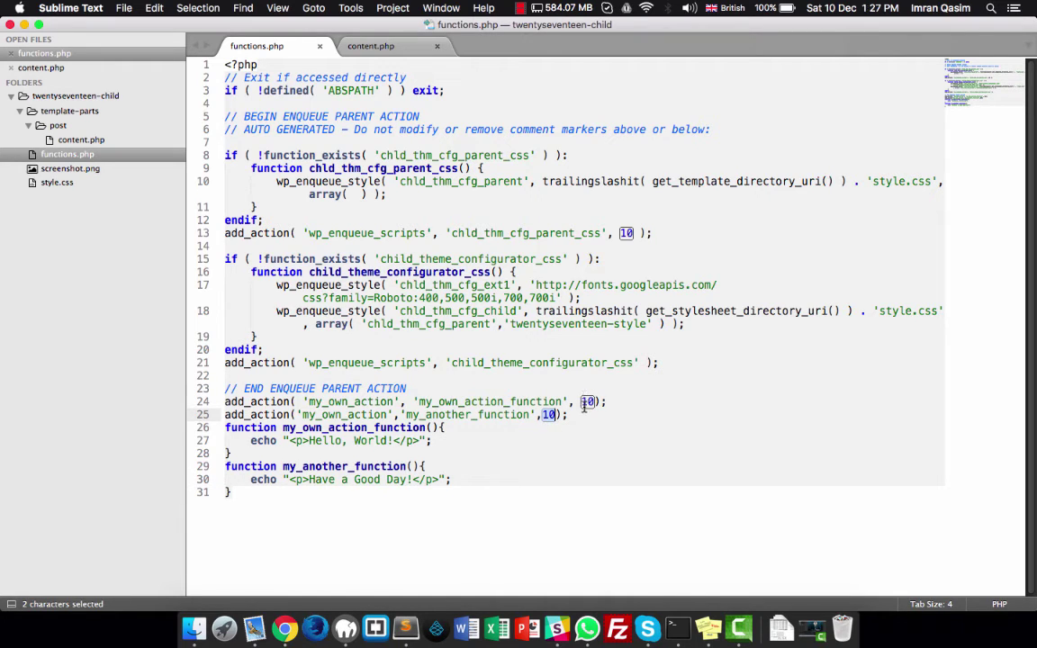
double_click(590, 402)
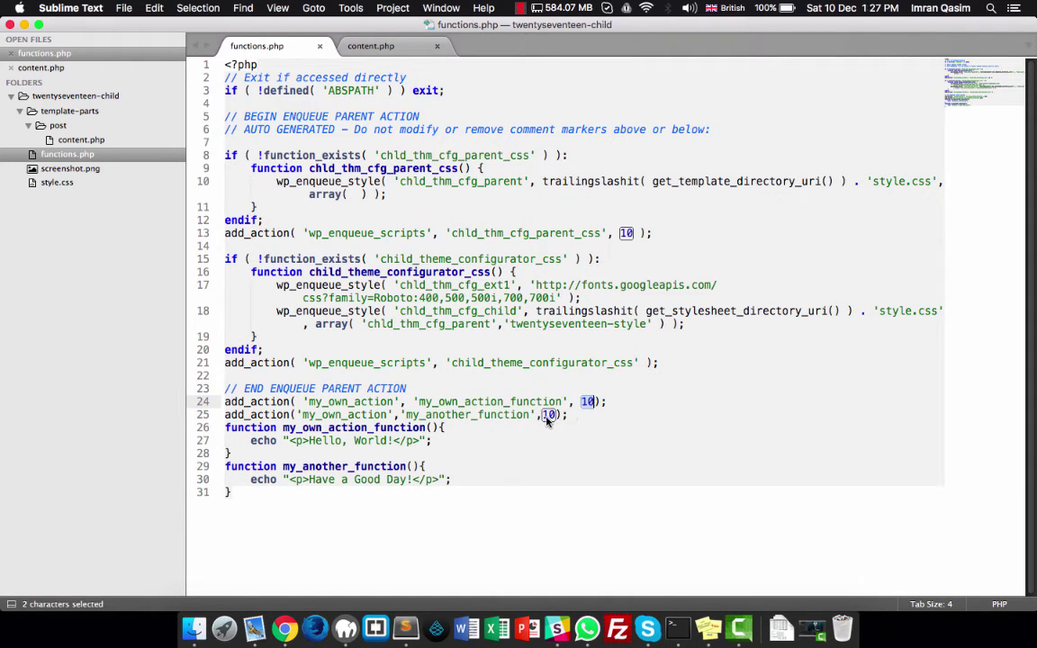
click(551, 414)
double_click(554, 414)
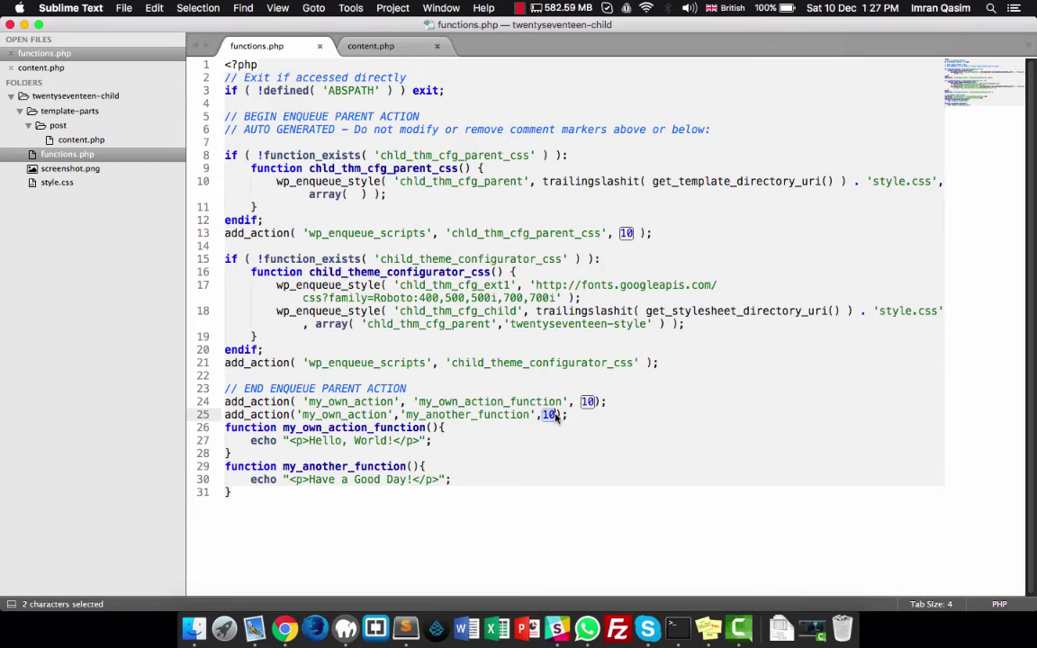
text(5)
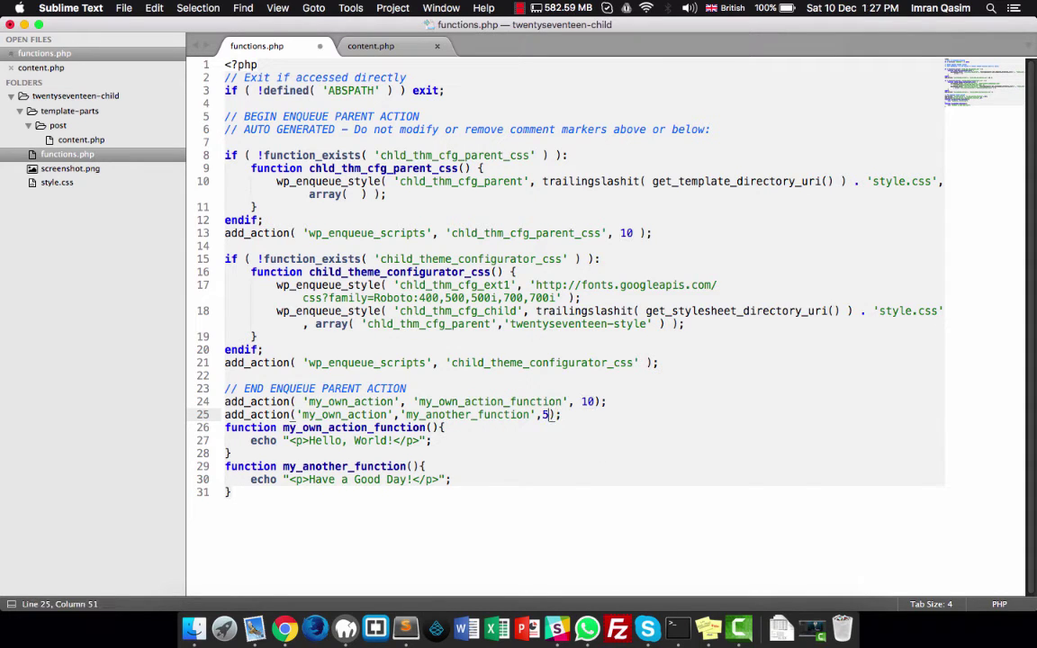
key(super+s)
key(super+Tab)
key(super+r)
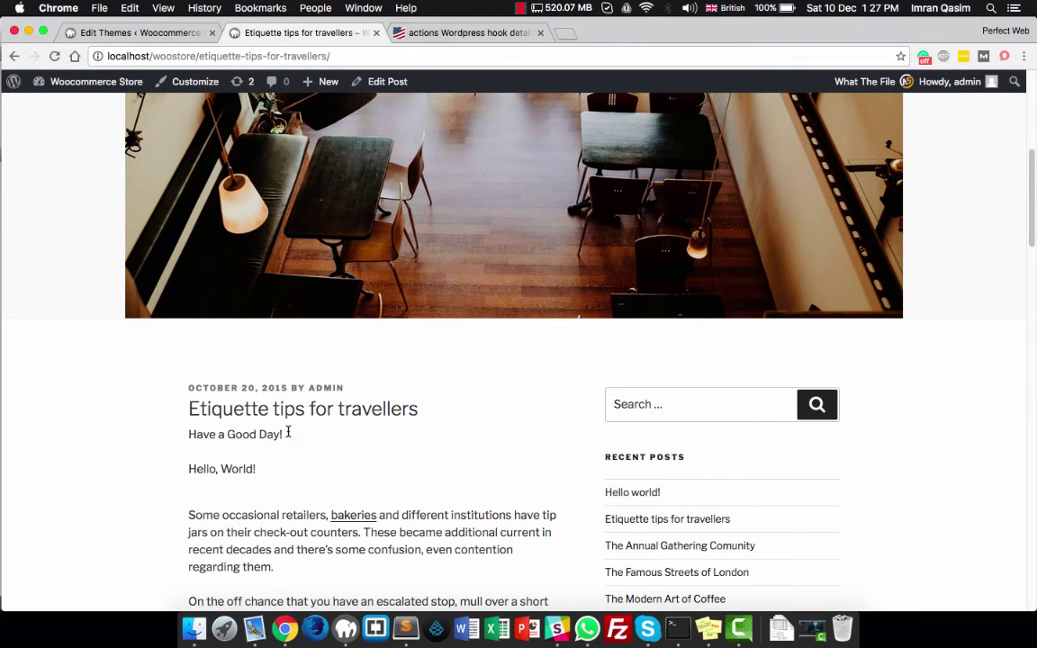
Highlight 'Have a Good Day!' now above 'Hello, World!', then select priority 10 on line 24
drag(187, 431, 288, 432)
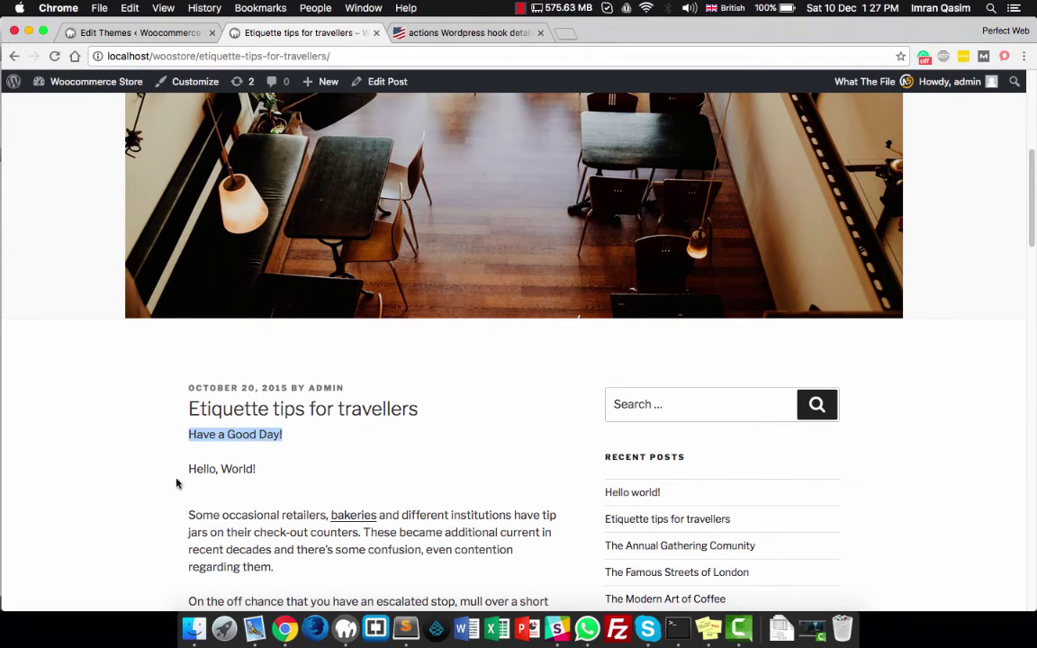
triple_click(278, 465)
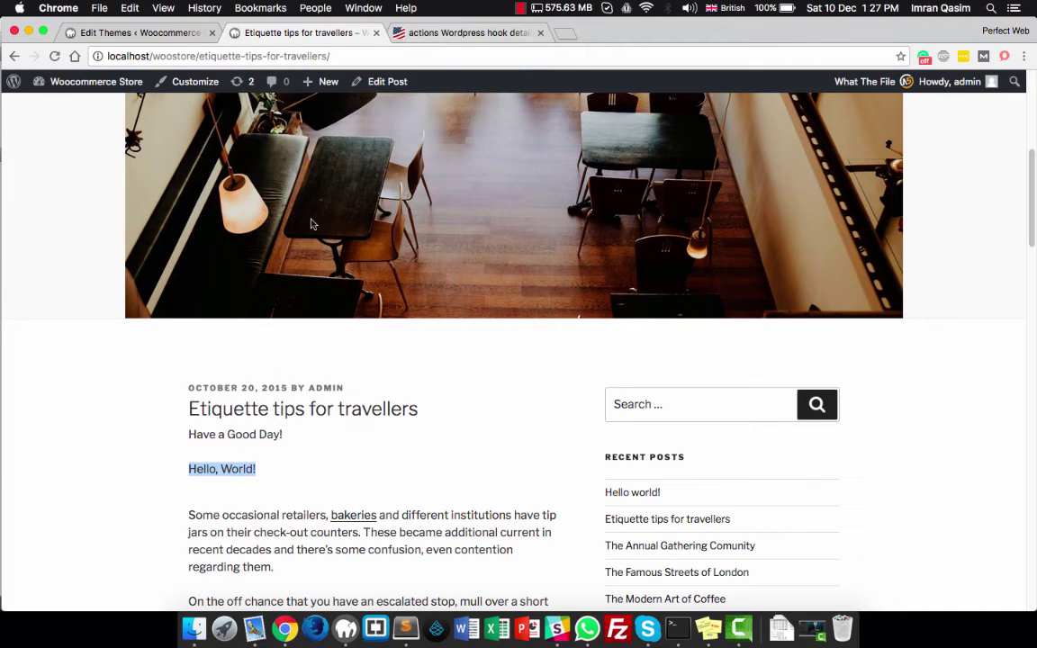
click(405, 627)
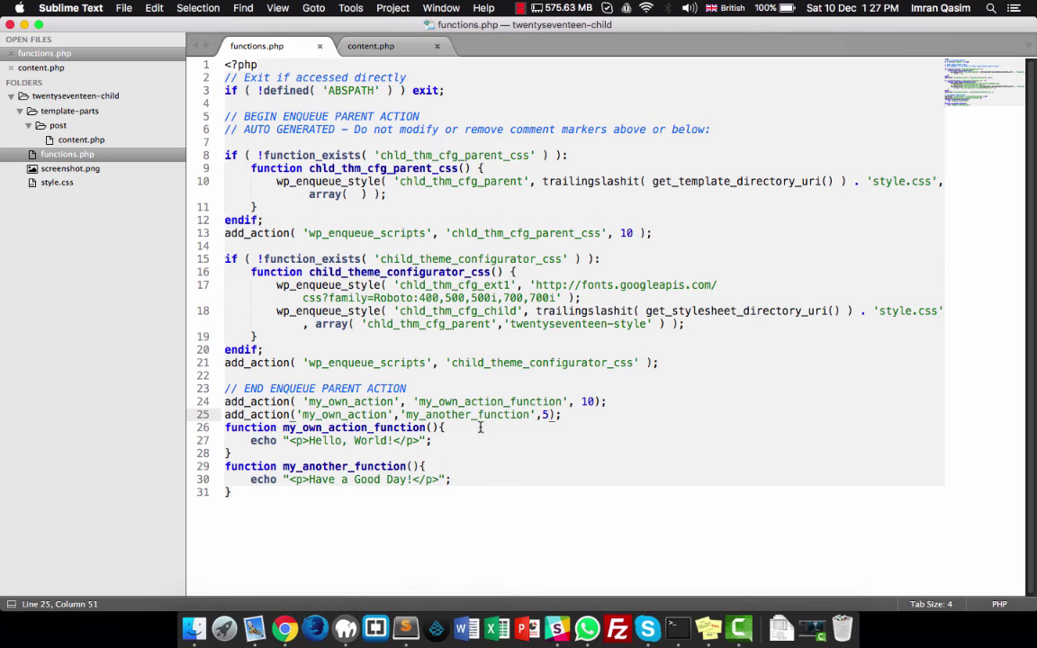
key(Left)
double_click(592, 402)
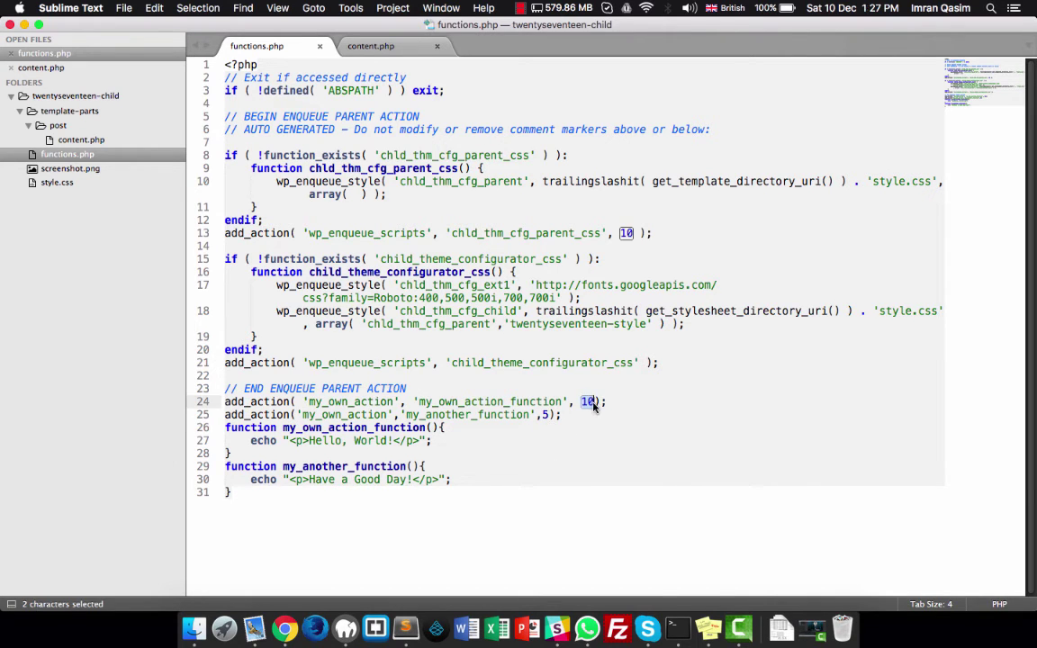
Set line 24's priority to 5, save, reload the post, and compare the greeting order
text(5)
key(super+s)
key(super+Tab)
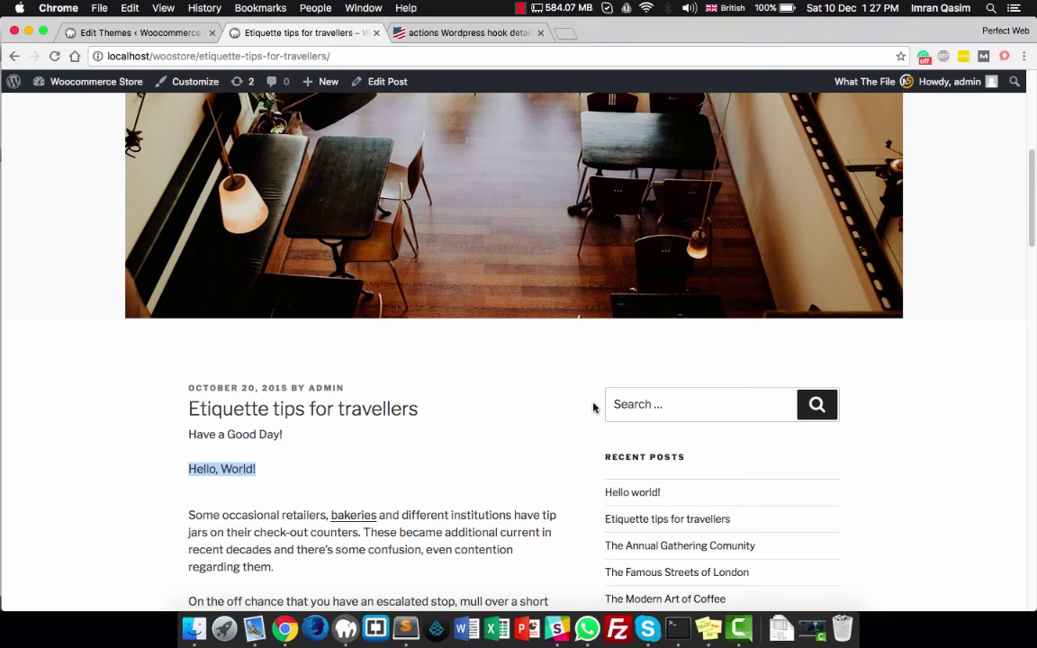
key(super+r)
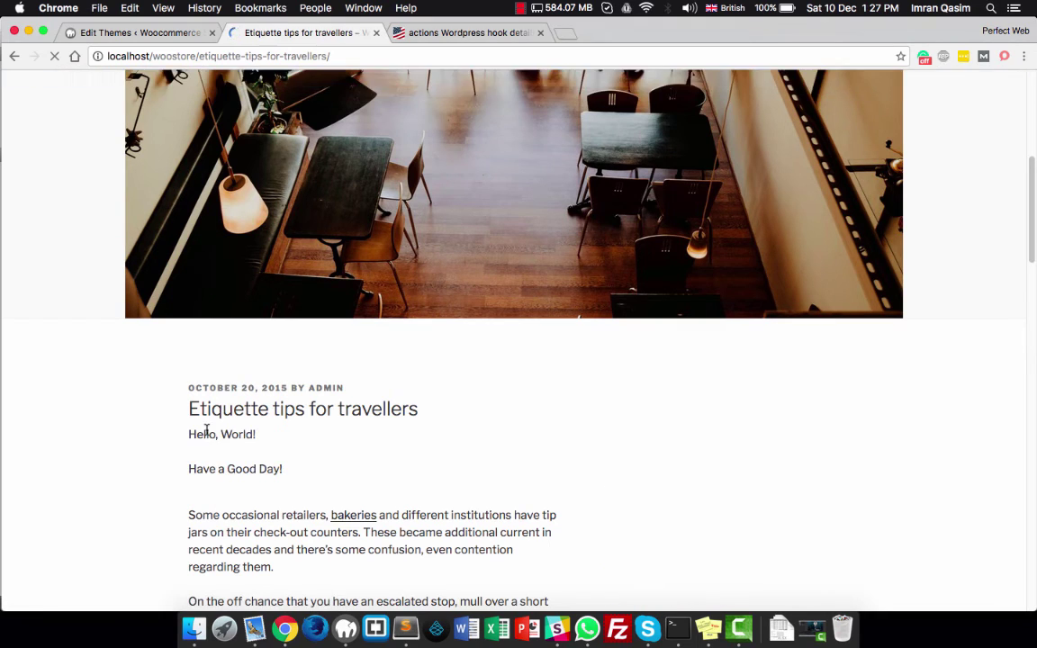
drag(189, 432, 282, 473)
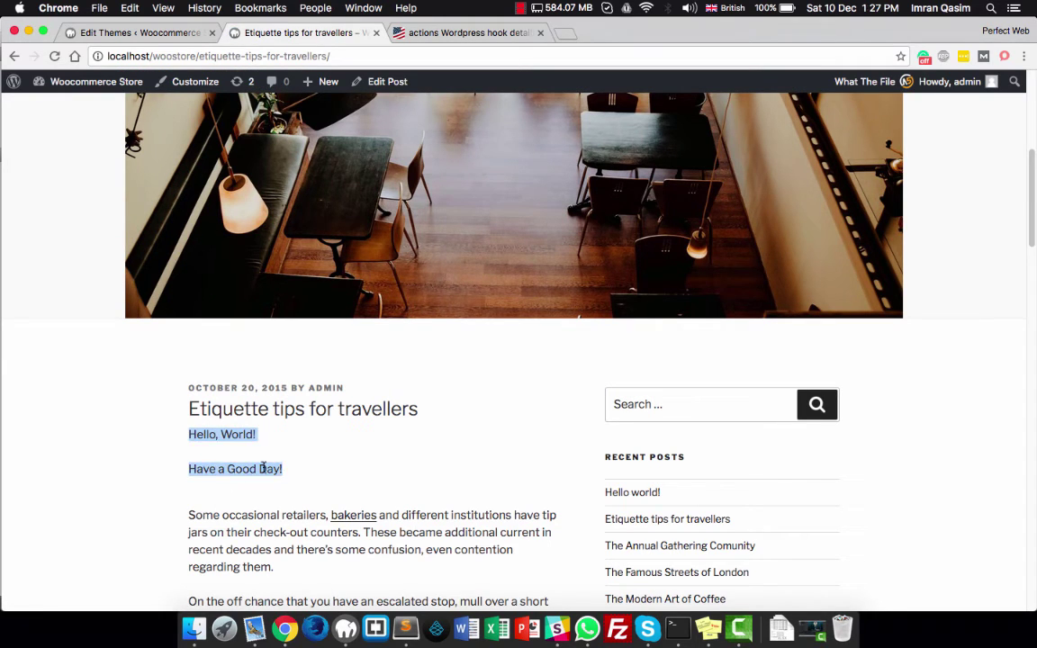
key(super+Tab)
drag(225, 401, 650, 413)
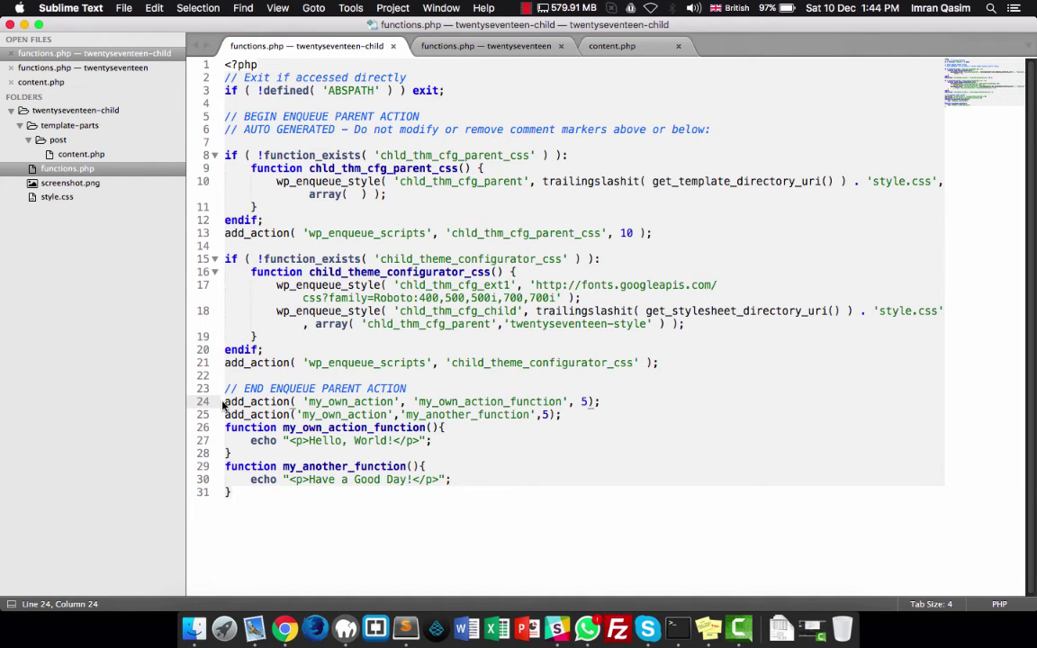
Insert a remove_action snippet on a new line 32 at the end of functions.php
drag(225, 401, 778, 411)
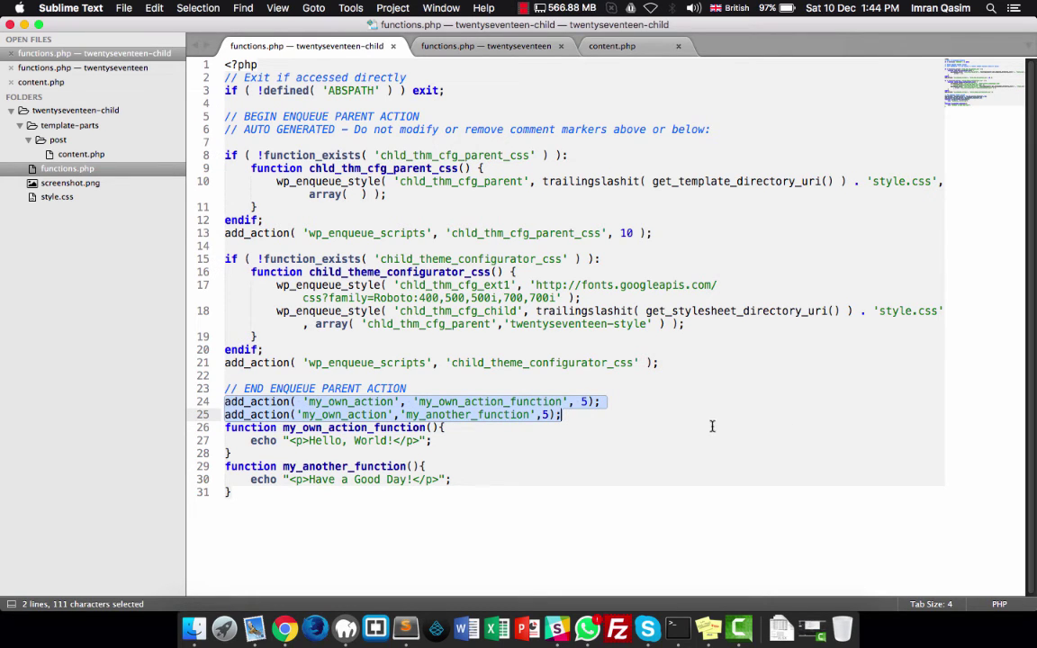
click(668, 430)
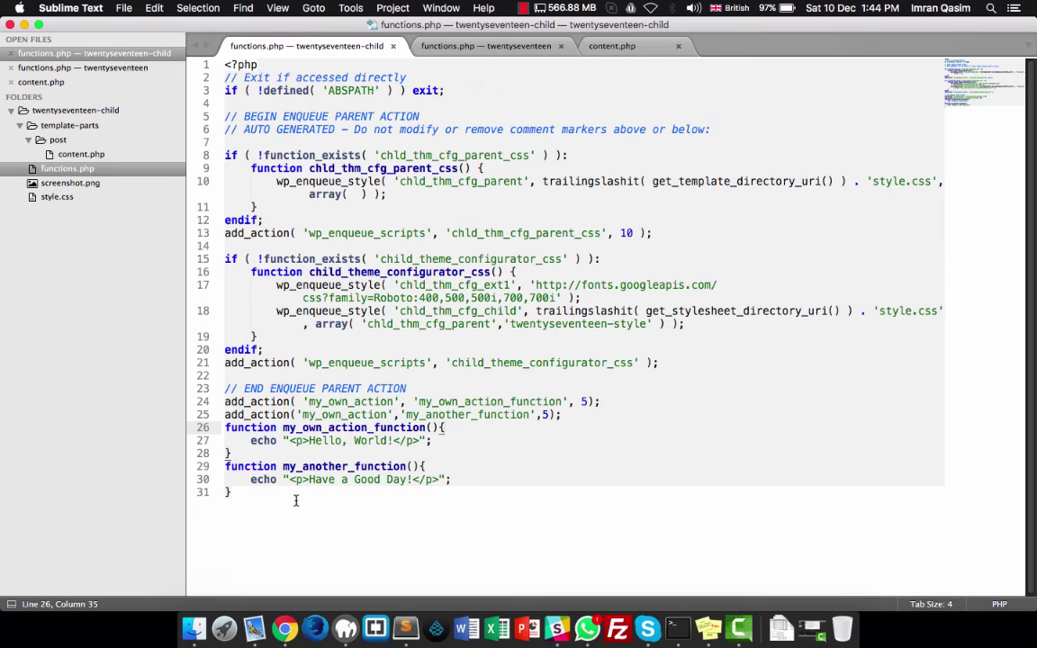
click(256, 501)
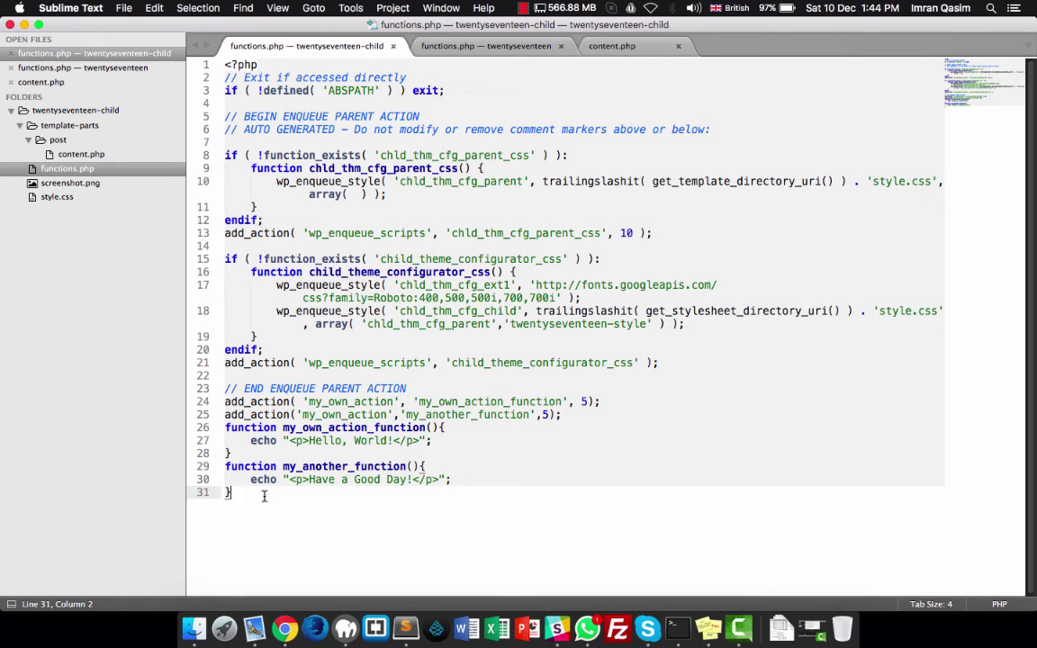
key(Return)
text(remove_)
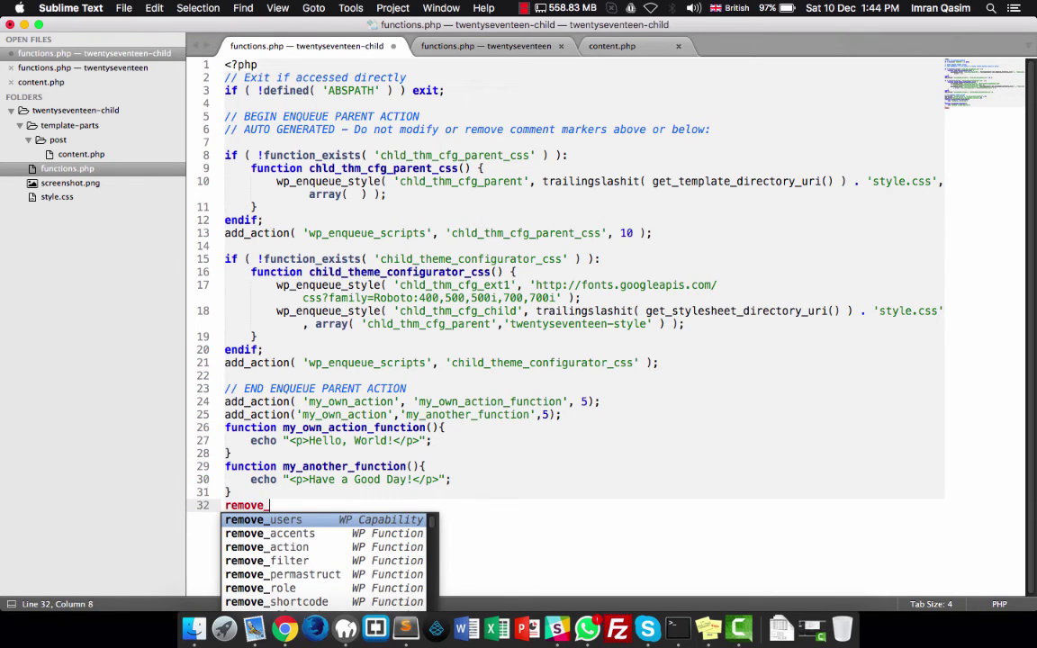
text(action)
key(Return)
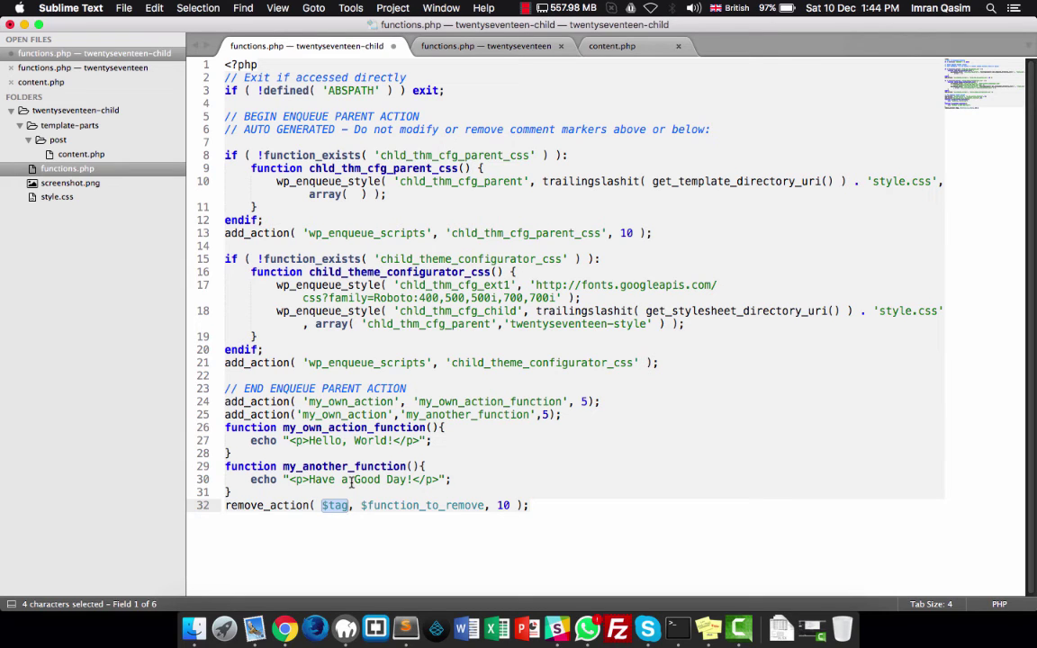
Fill remove_action's $tag with 'my_own_action' copied from the add_action line
double_click(351, 414)
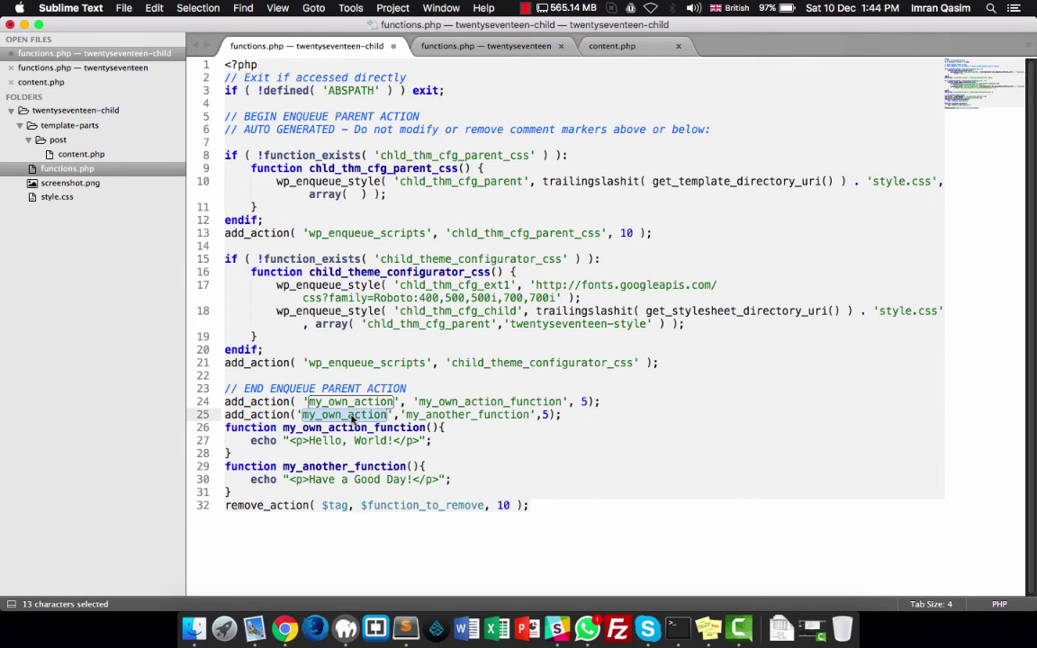
key(super+c)
double_click(336, 505)
key(BackSpace)
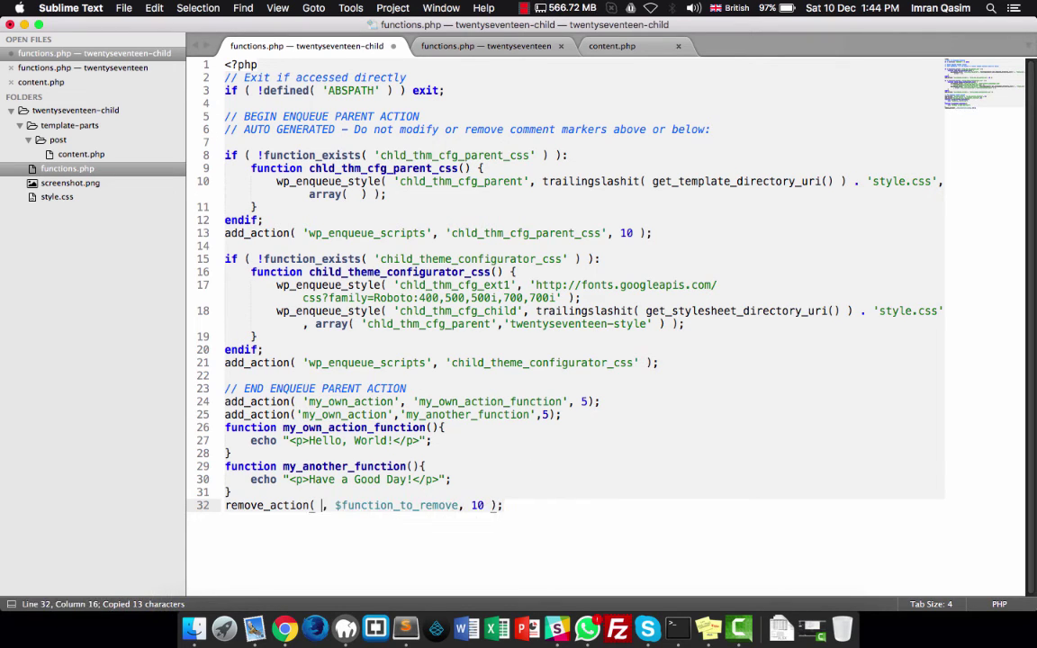
text(')
key(super+v)
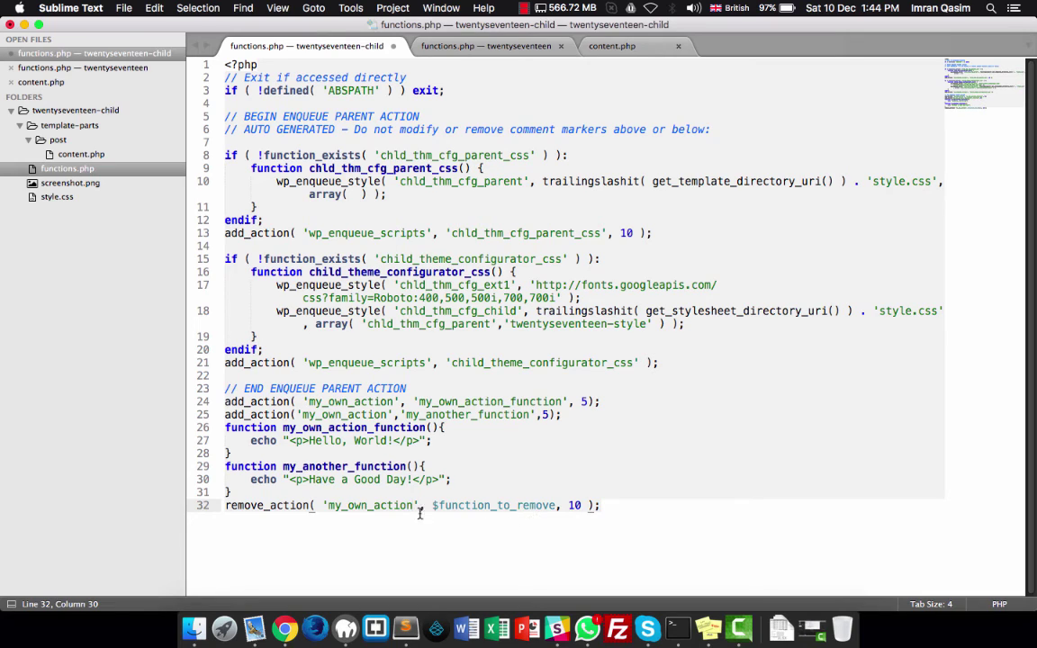
Replace $function_to_remove with 'my_another_function' and save functions.php
click(334, 479)
double_click(342, 466)
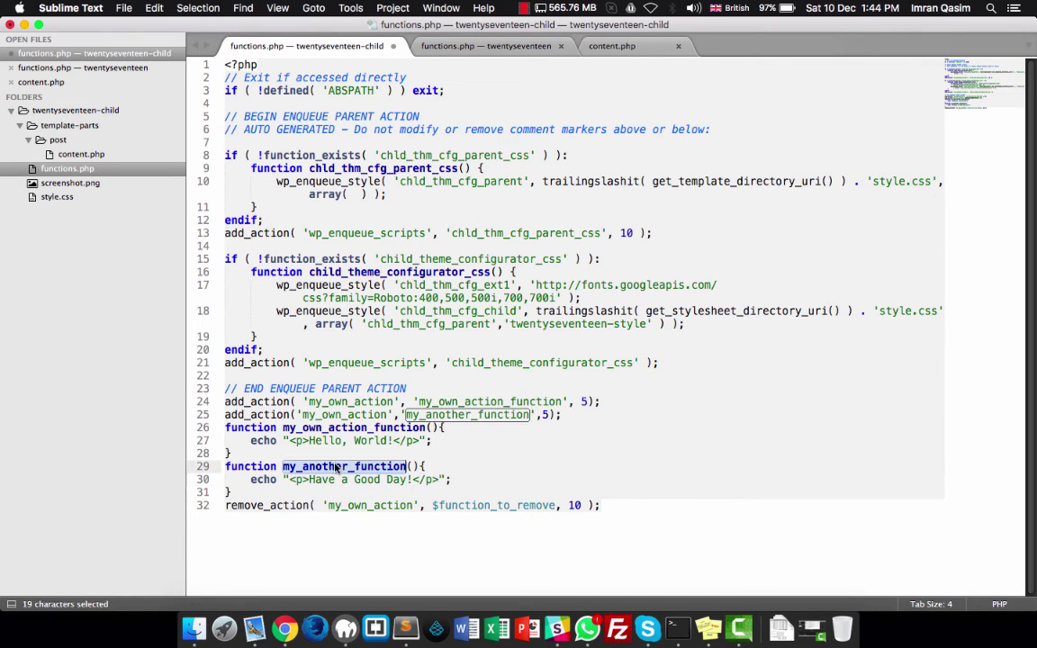
double_click(342, 427)
double_click(336, 467)
key(super+c)
drag(432, 504, 558, 505)
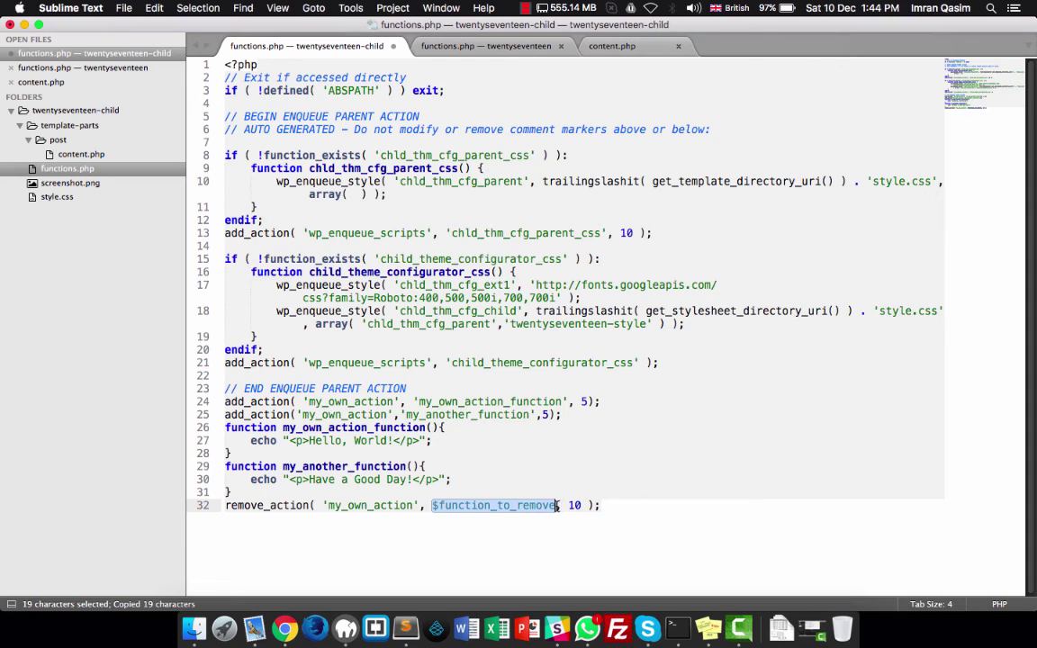
key(BackSpace)
text('')
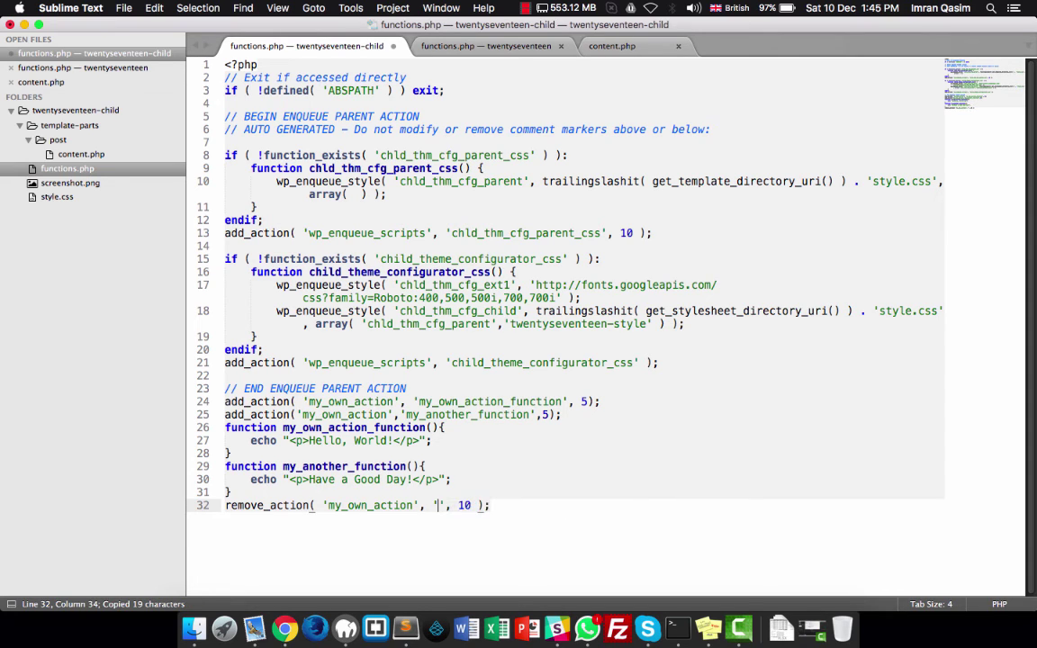
key(super+v)
key(super+s)
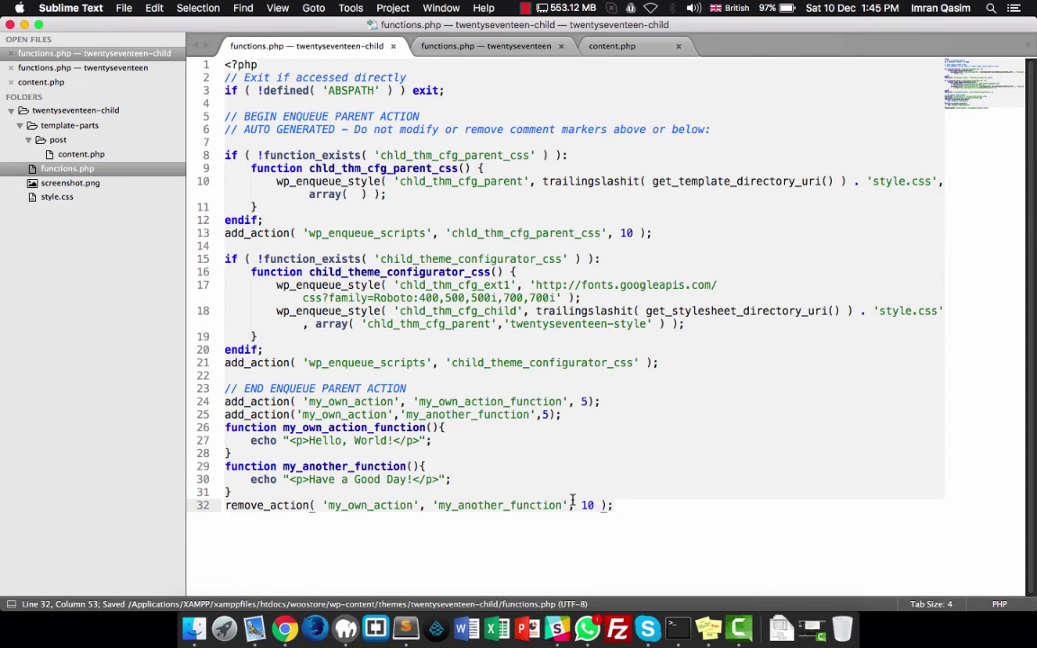
Change the remove_action priority from 10 to 5 and save
double_click(545, 415)
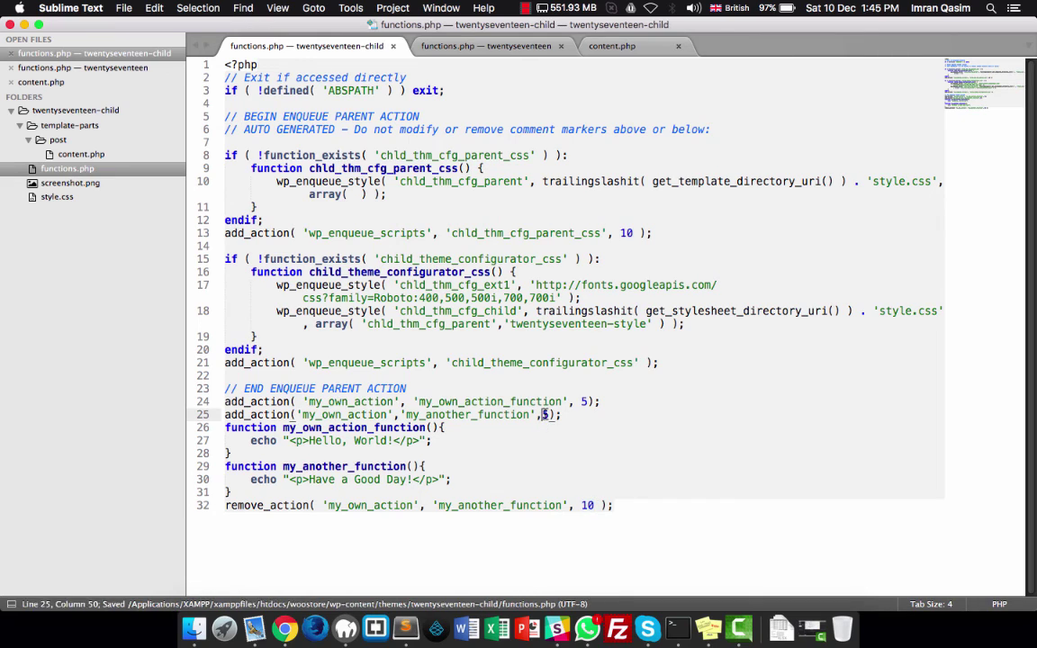
double_click(357, 466)
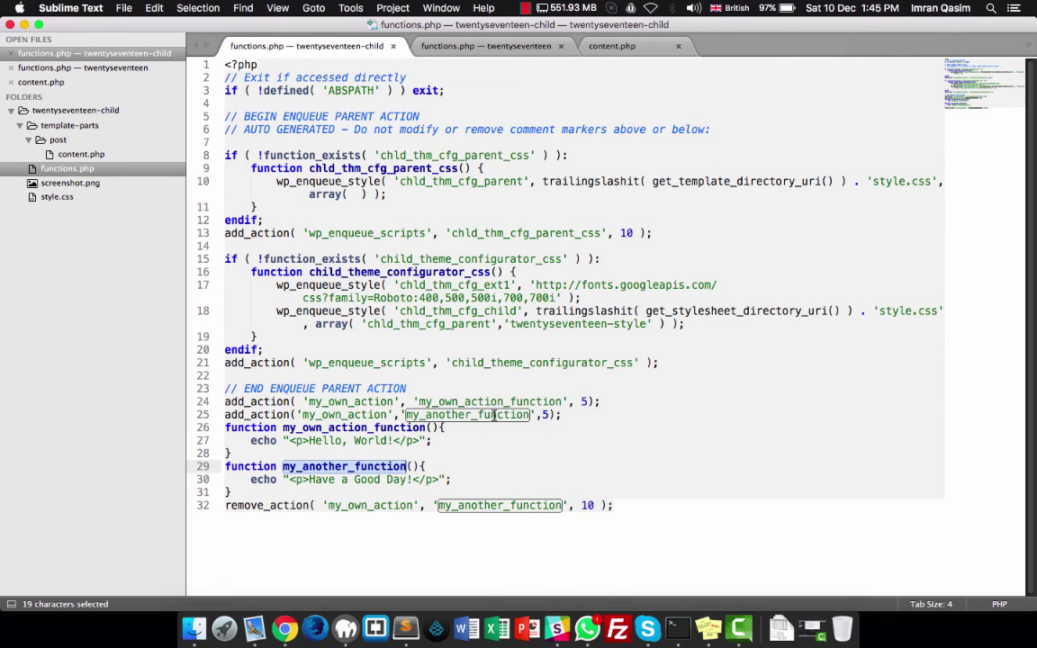
double_click(586, 505)
drag(586, 505, 595, 510)
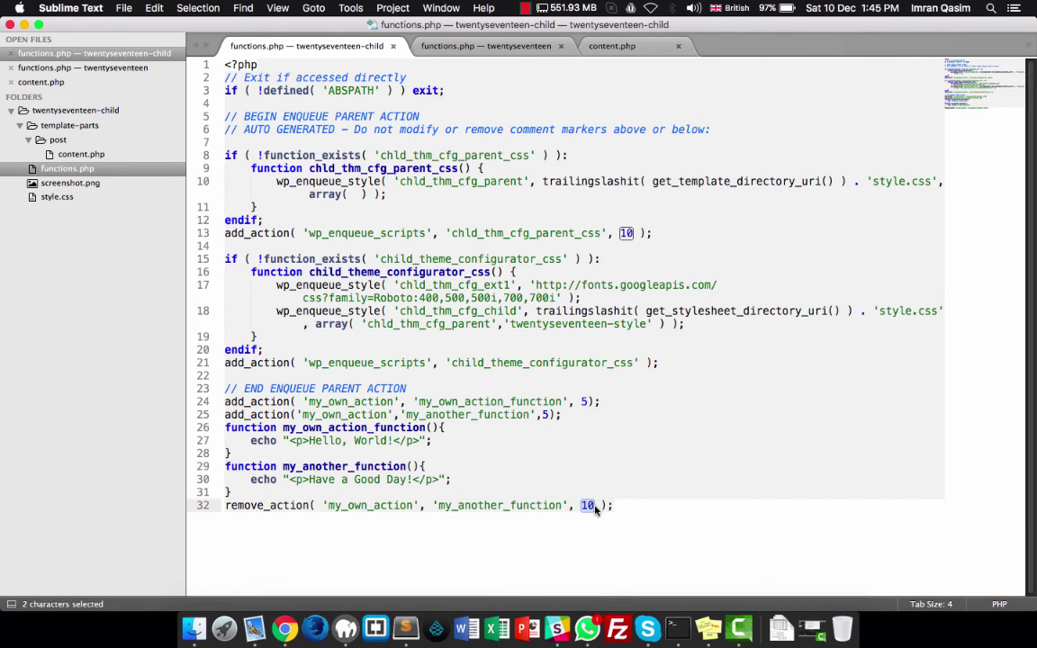
text(5)
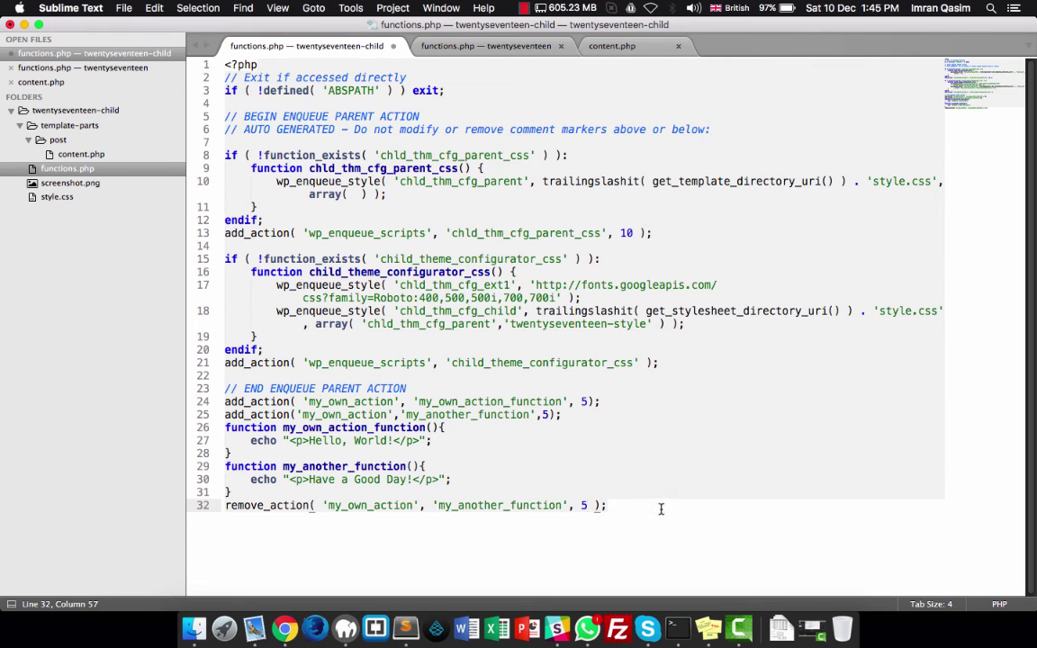
key(super+s)
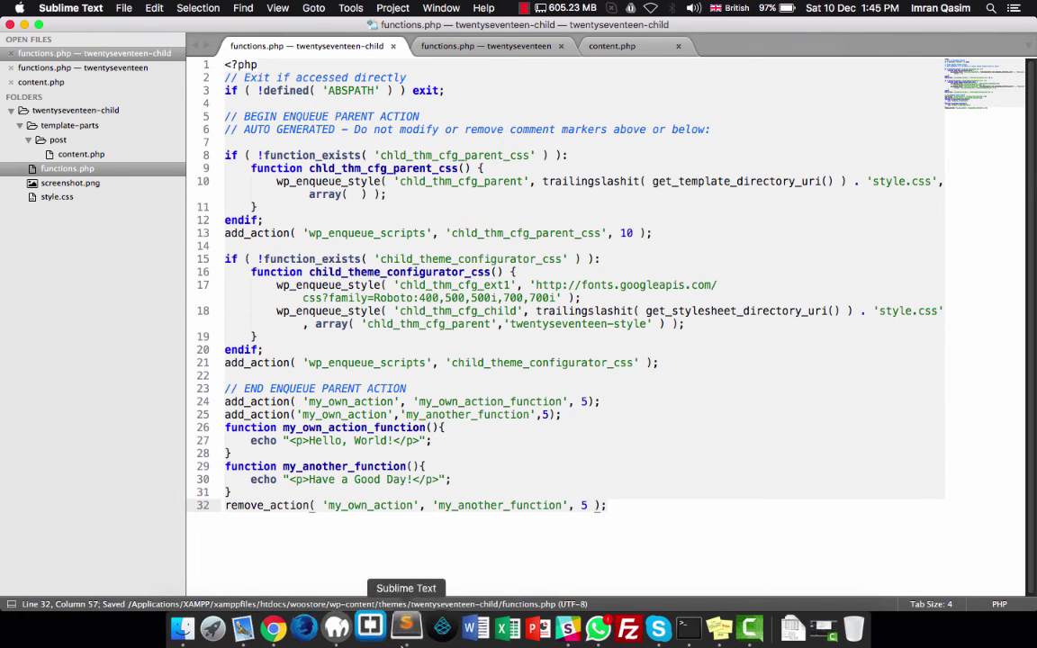
Reload the post via the right-click menu and highlight the remaining 'Hello, World!' greeting
click(282, 626)
click(481, 369)
right_click(482, 367)
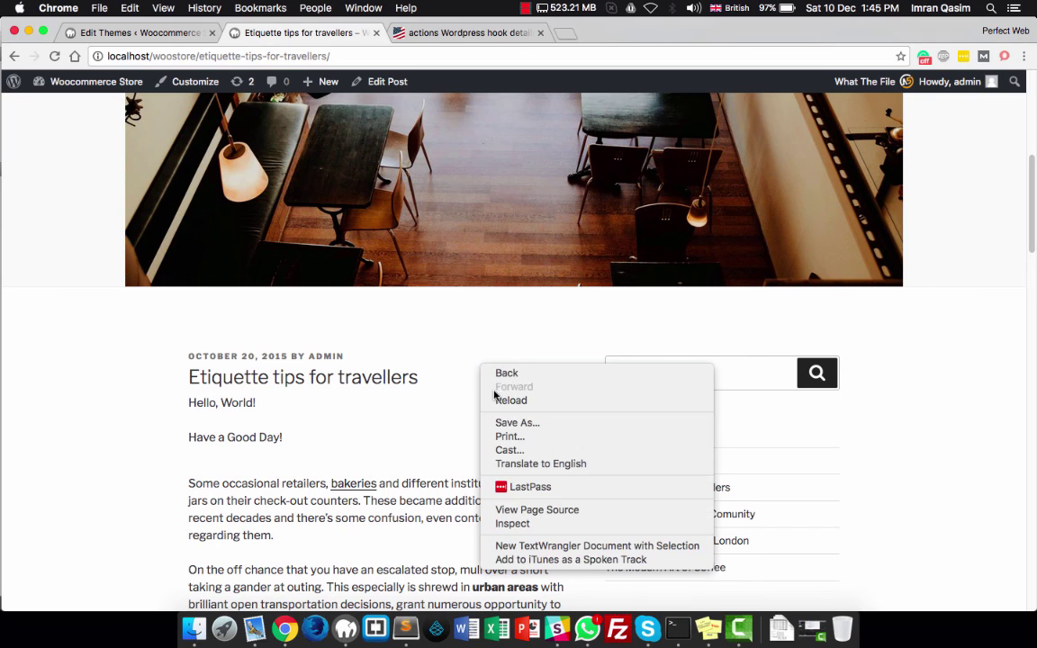
click(495, 400)
drag(186, 436, 309, 434)
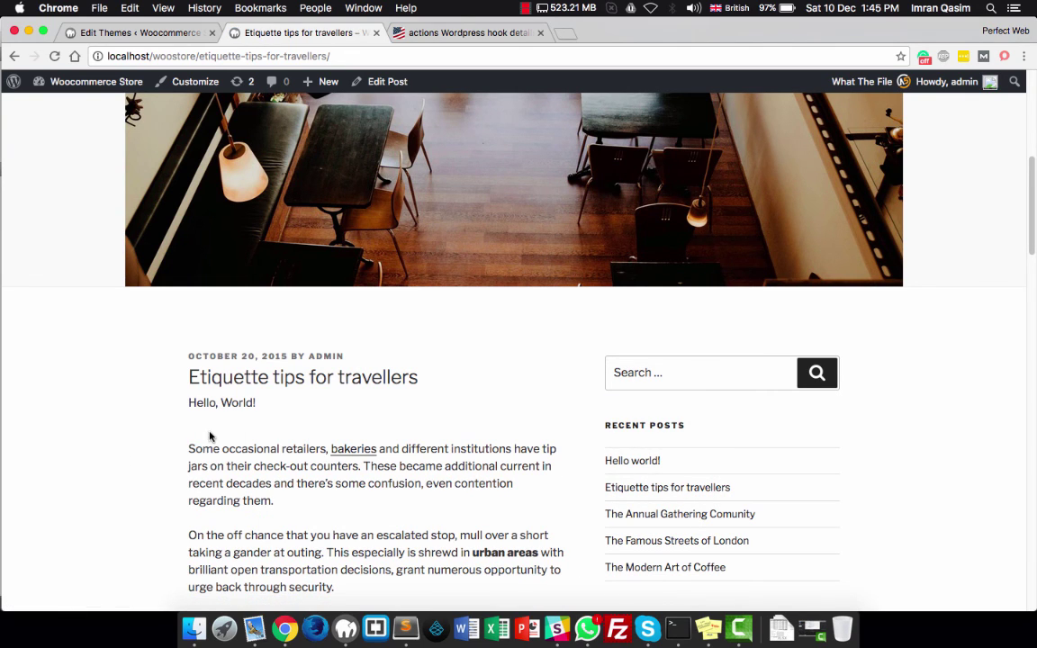
Bring Sublime Text forward showing the child theme's functions.php with its remove_action line
click(407, 626)
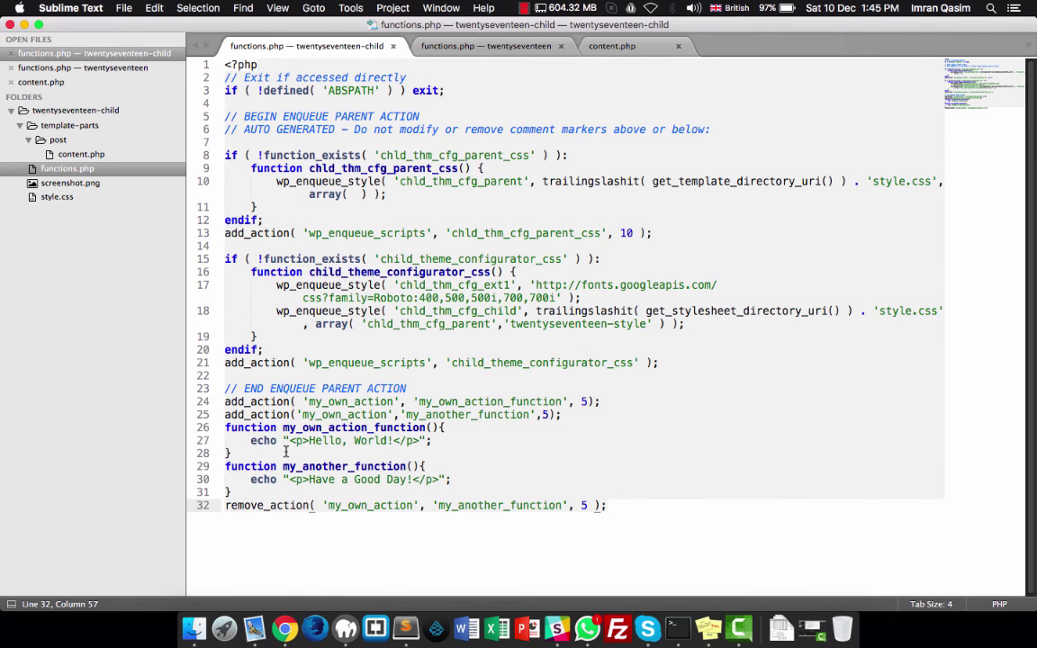